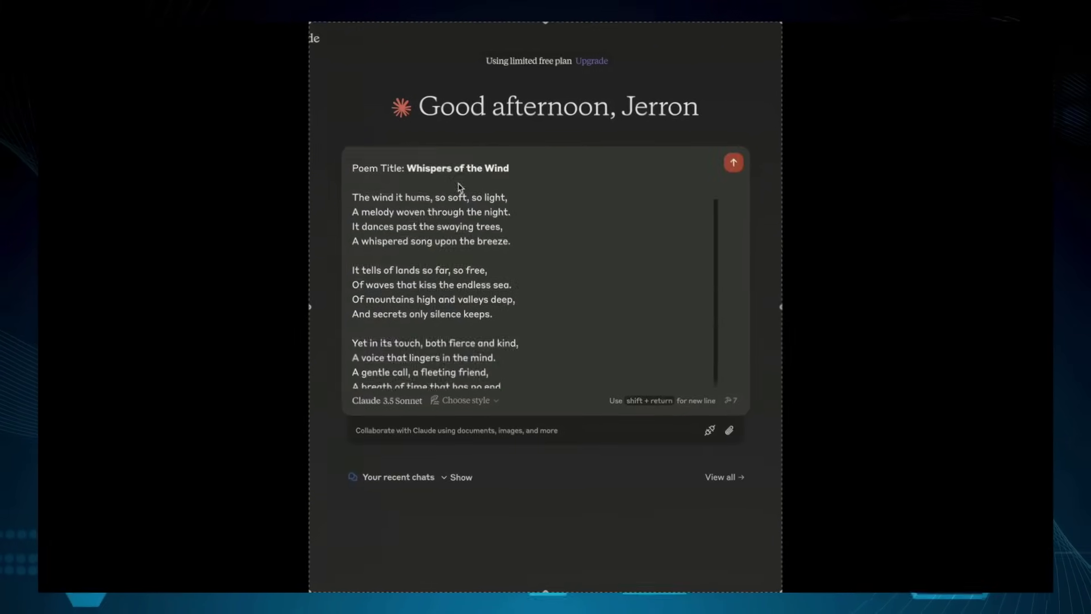
Send the Whispers of the Wind critique prompt, allow mcp-agent, and expand the parallel_workflow result
click(733, 162)
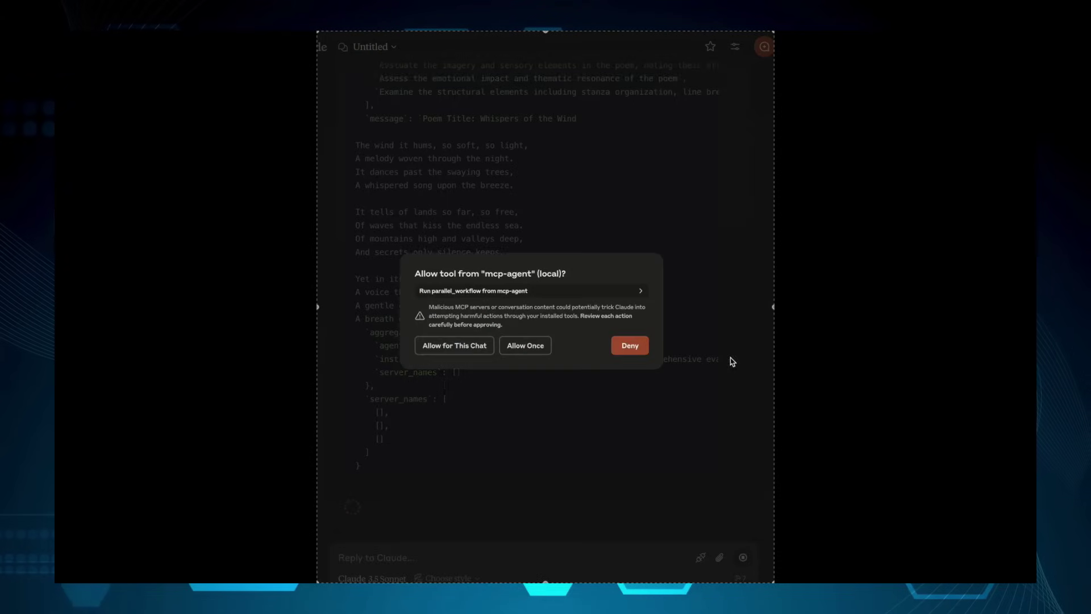
click(468, 354)
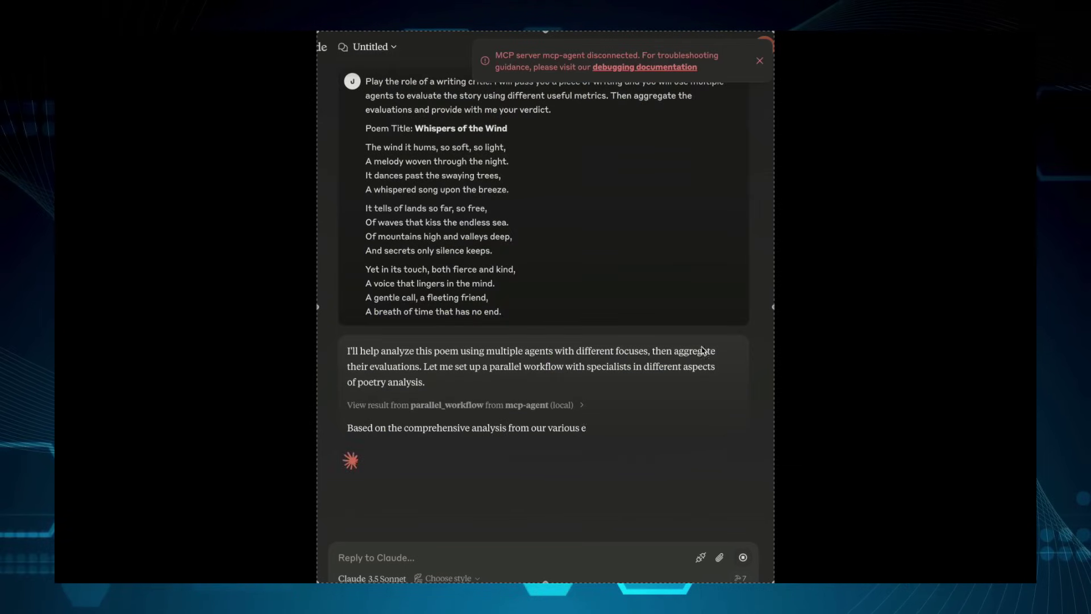
click(563, 405)
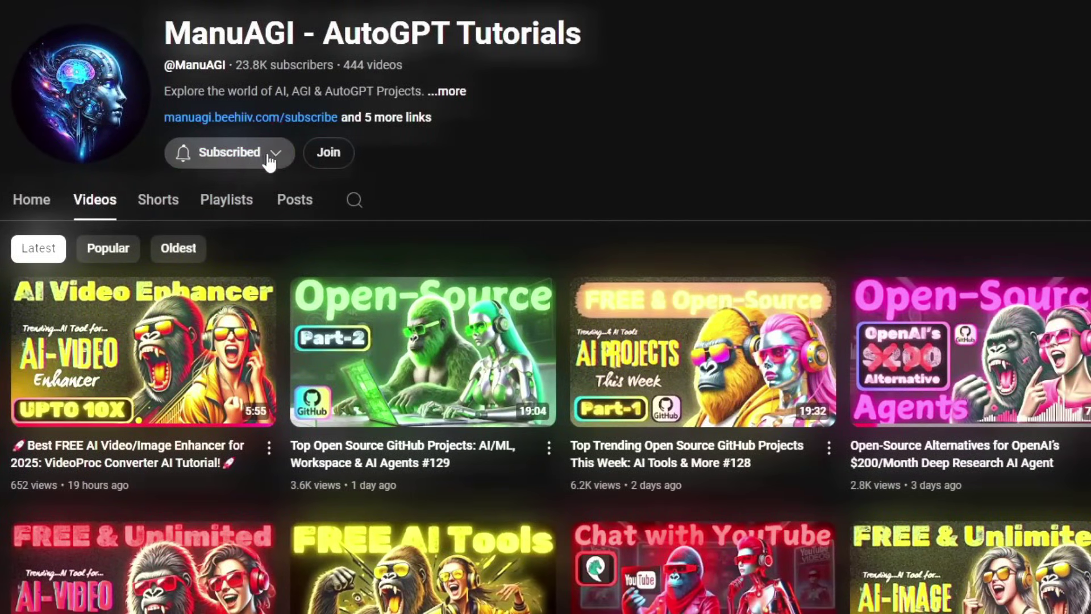
Set the AutoGPT Tutorials channel's notifications to All from the Subscribed dropdown
click(273, 155)
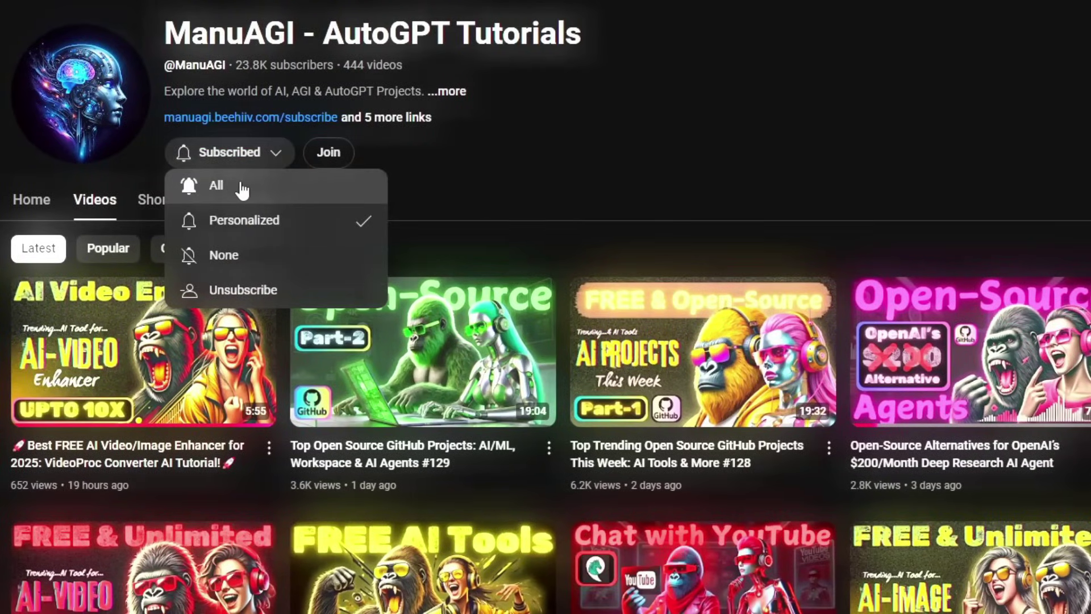
click(216, 185)
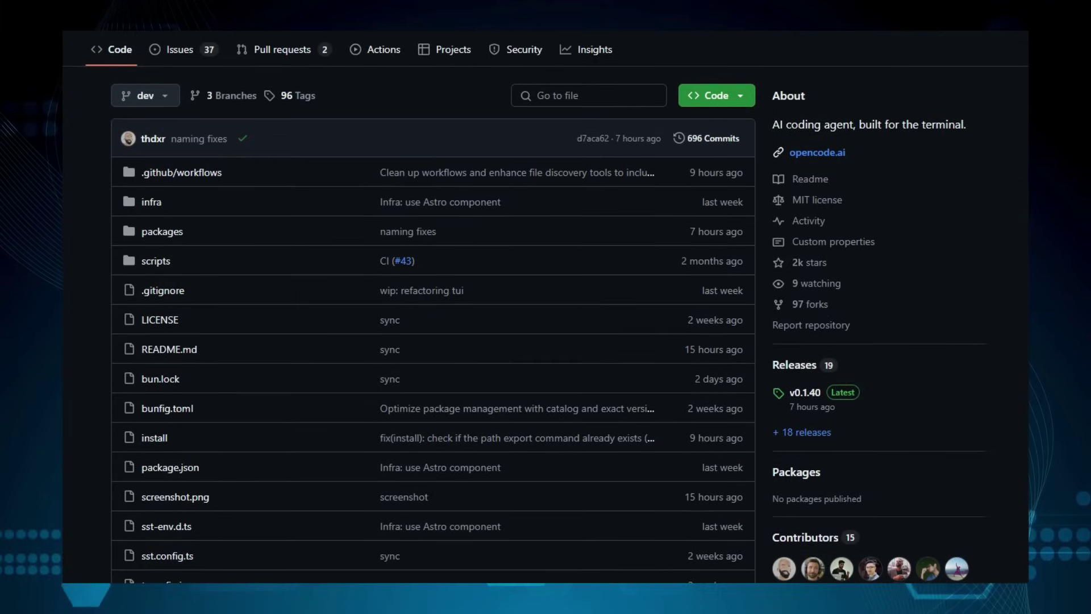
scroll(545, 307, down, 5)
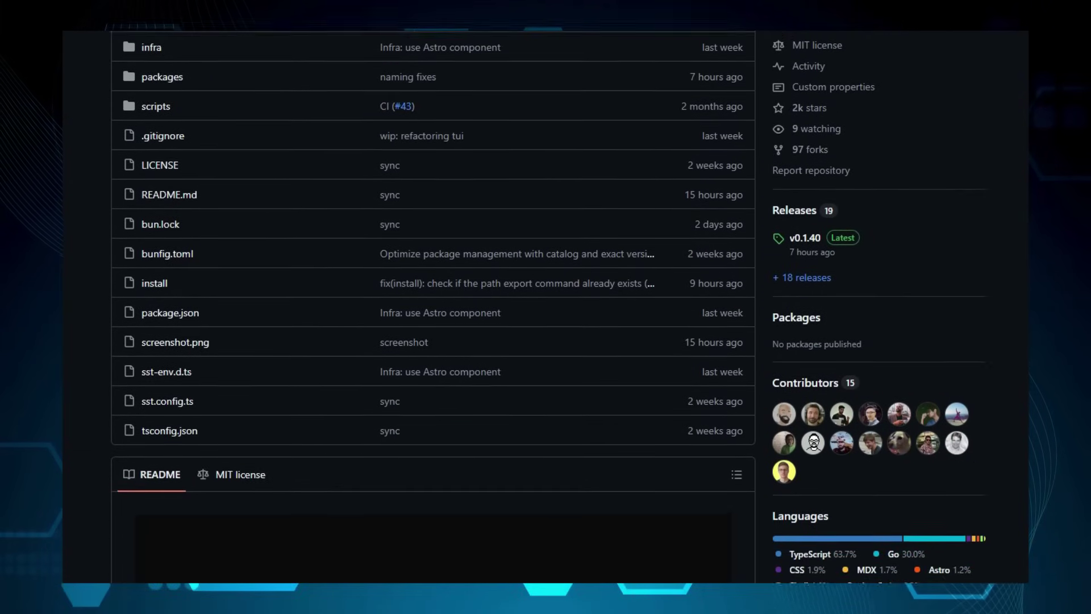
scroll(547, 307, down, 4)
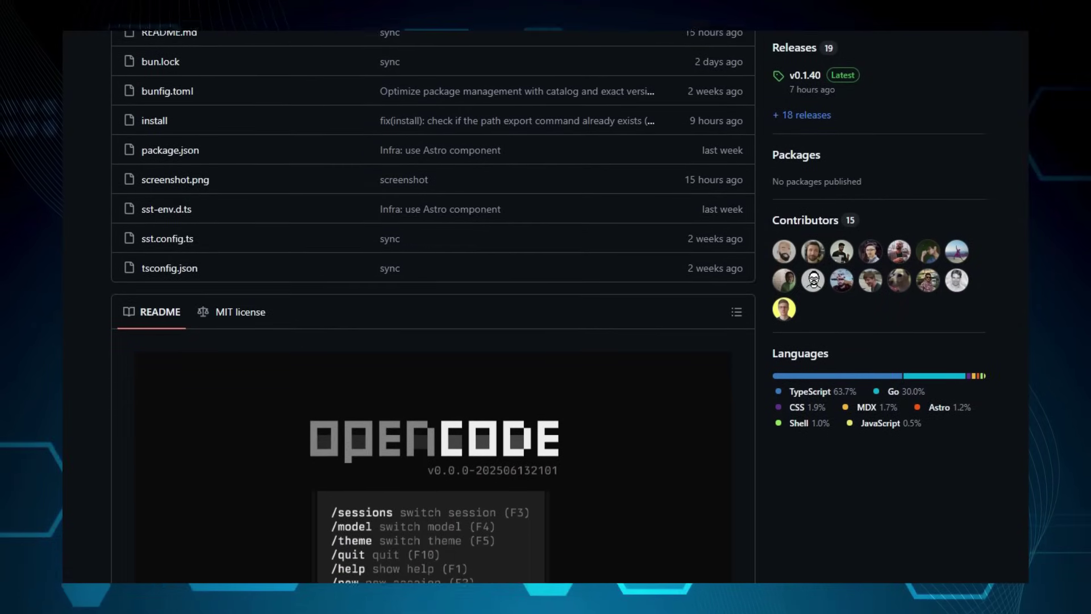
scroll(546, 307, down, 3)
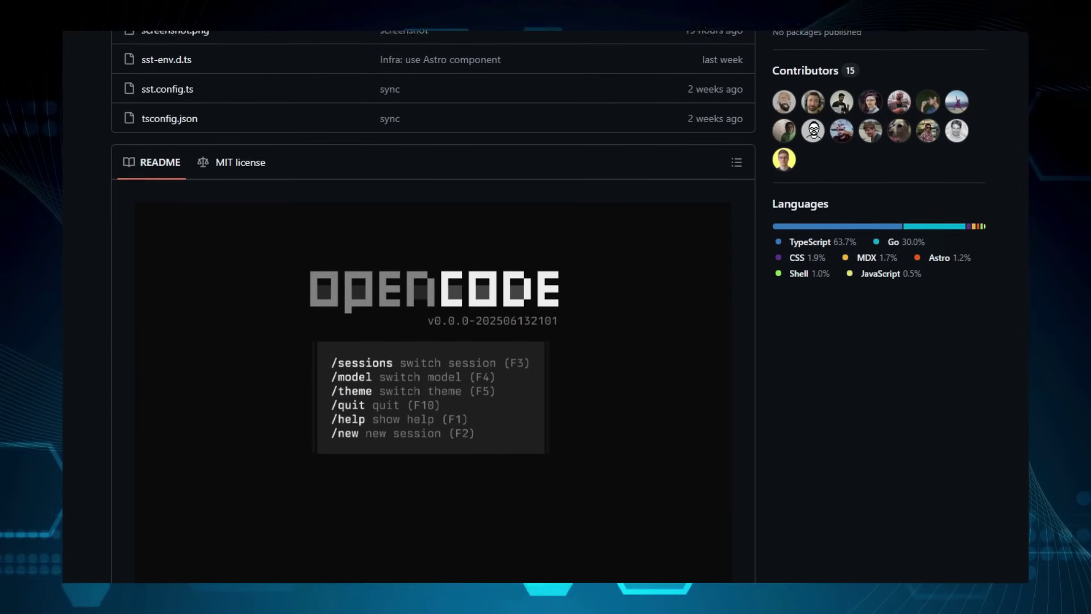
scroll(546, 308, down, 3)
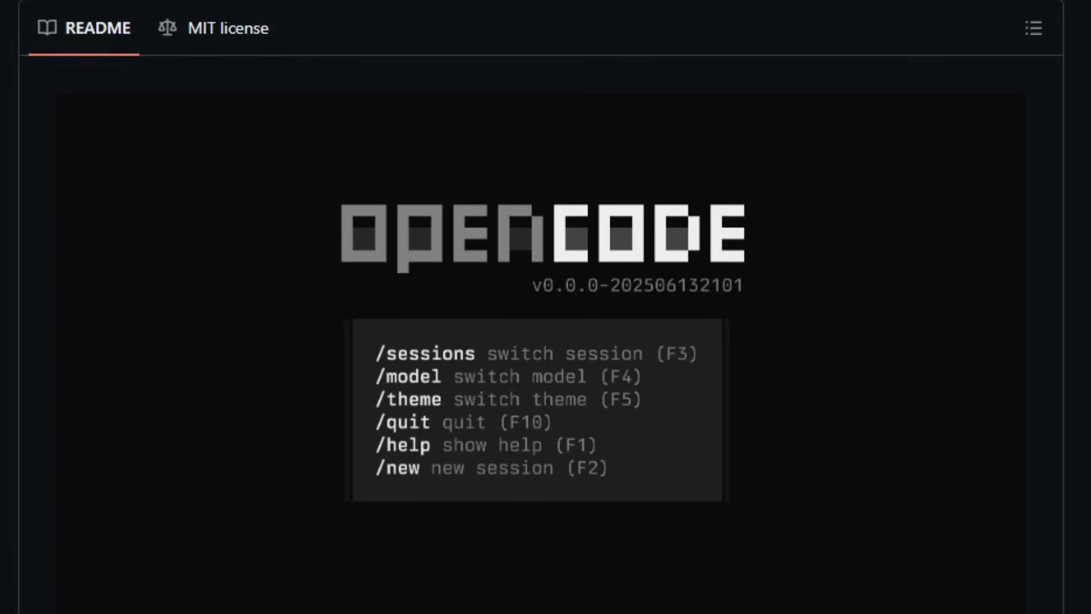
scroll(546, 341, down, 3)
scroll(546, 341, down, 2)
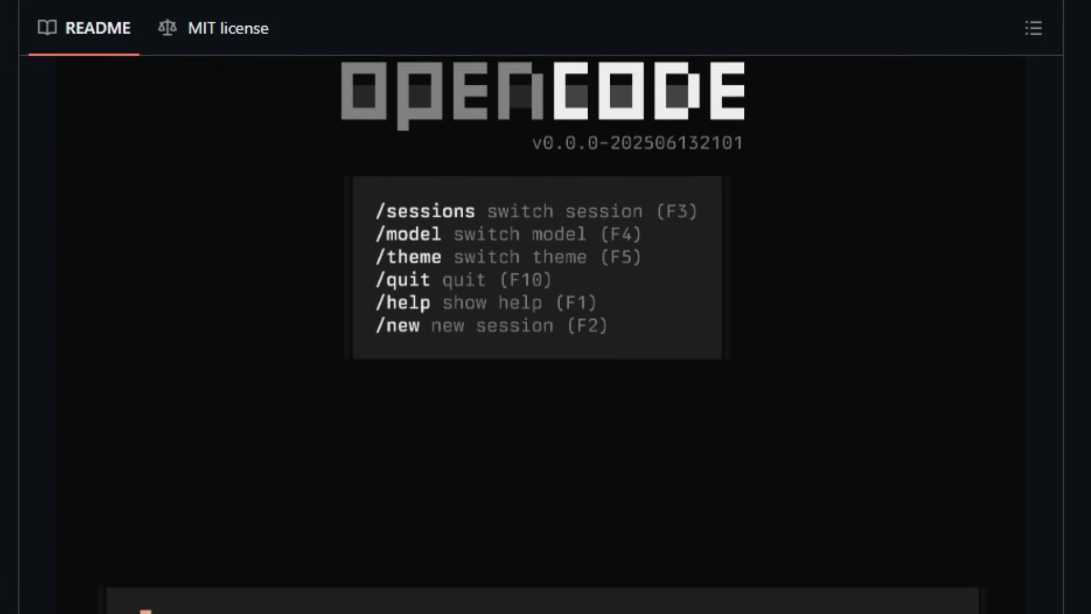
scroll(547, 341, down, 2)
scroll(546, 341, down, 2)
scroll(545, 341, down, 2)
scroll(546, 342, down, 2)
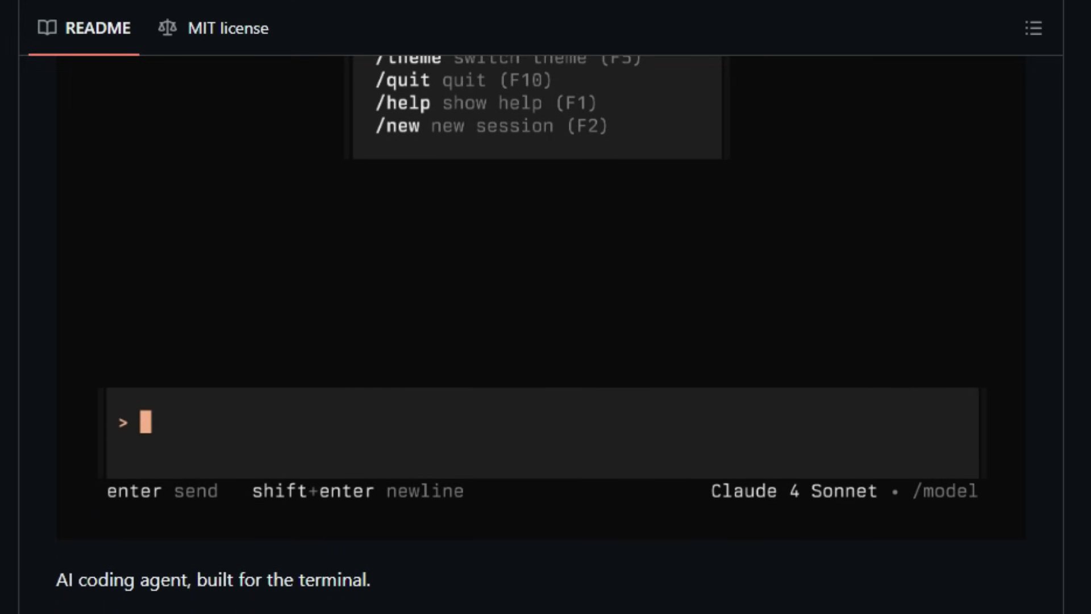
scroll(546, 342, down, 2)
scroll(546, 341, down, 2)
scroll(546, 341, down, 2)
scroll(545, 341, down, 2)
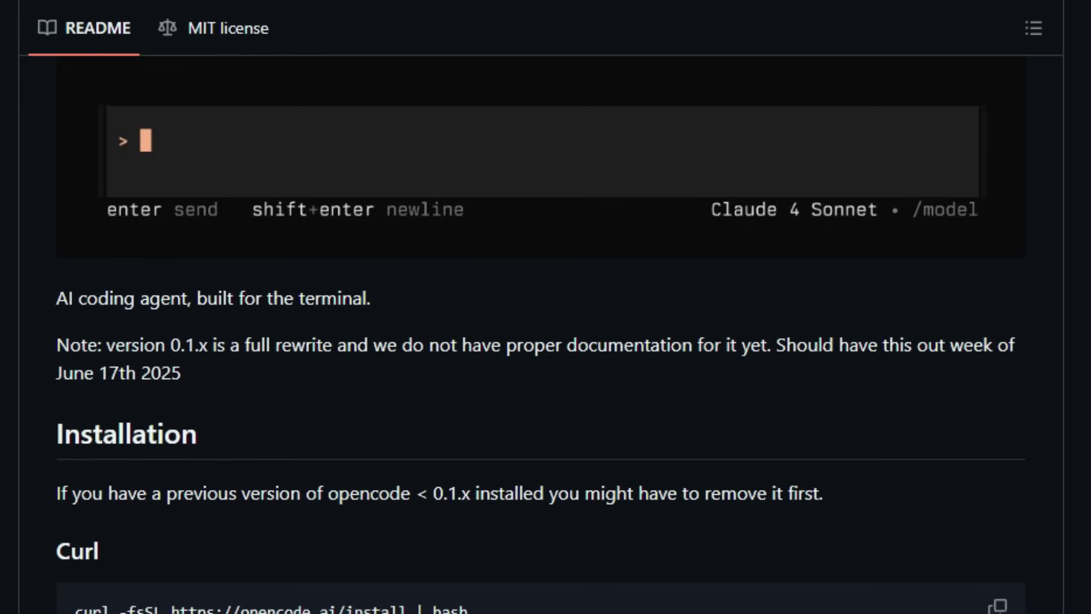
scroll(546, 340, down, 1)
scroll(545, 341, down, 1)
scroll(545, 341, down, 1)
scroll(546, 341, down, 1)
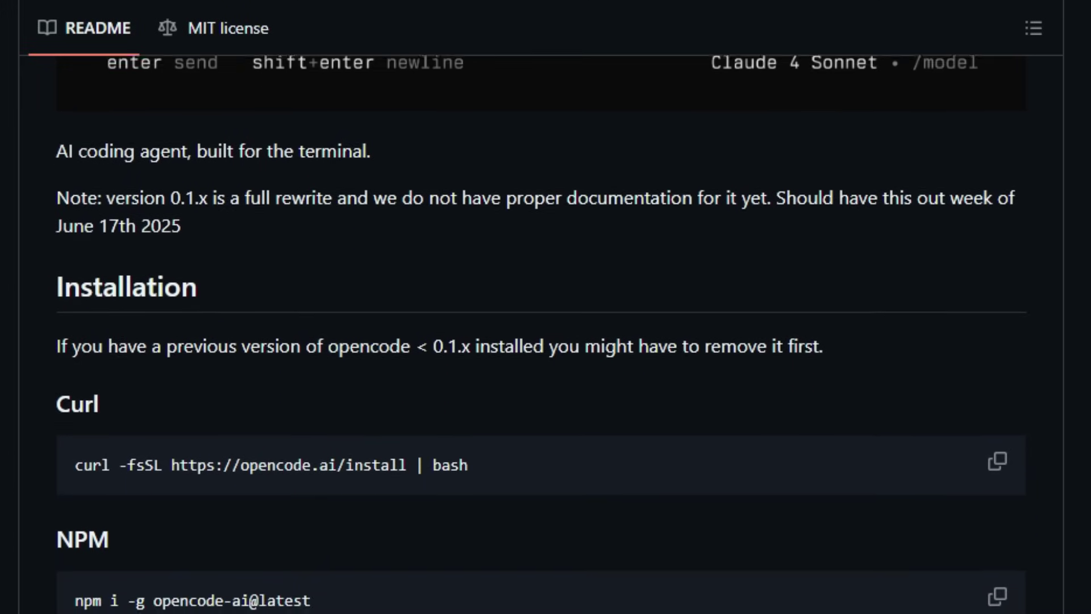
scroll(545, 341, down, 1)
scroll(546, 342, down, 1)
scroll(546, 341, down, 1)
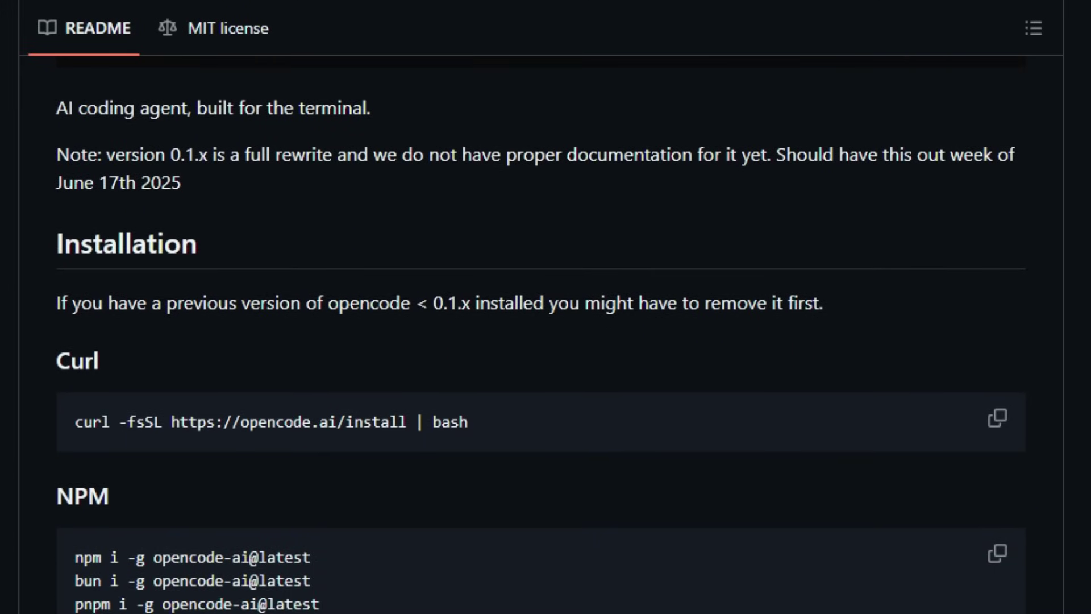
scroll(545, 341, down, 1)
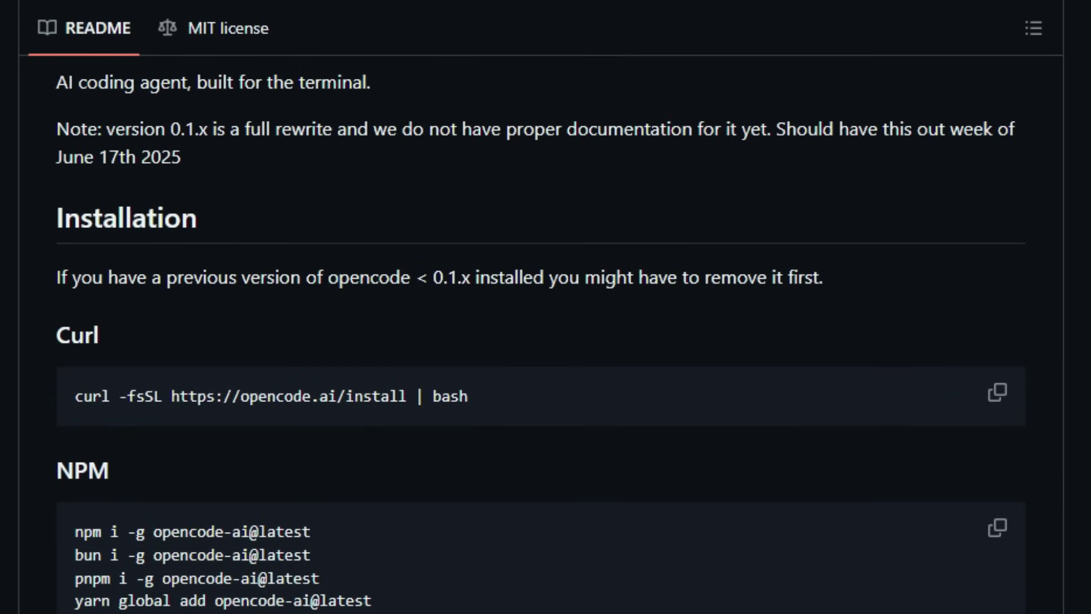
scroll(546, 341, down, 1)
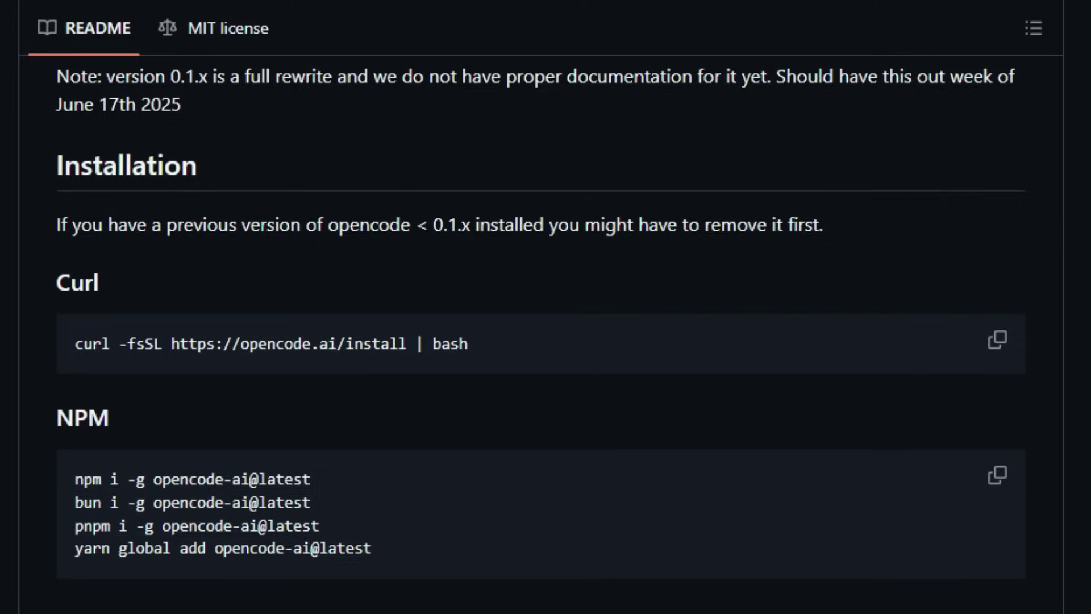
scroll(546, 341, down, 1)
scroll(545, 341, down, 1)
scroll(546, 341, down, 1)
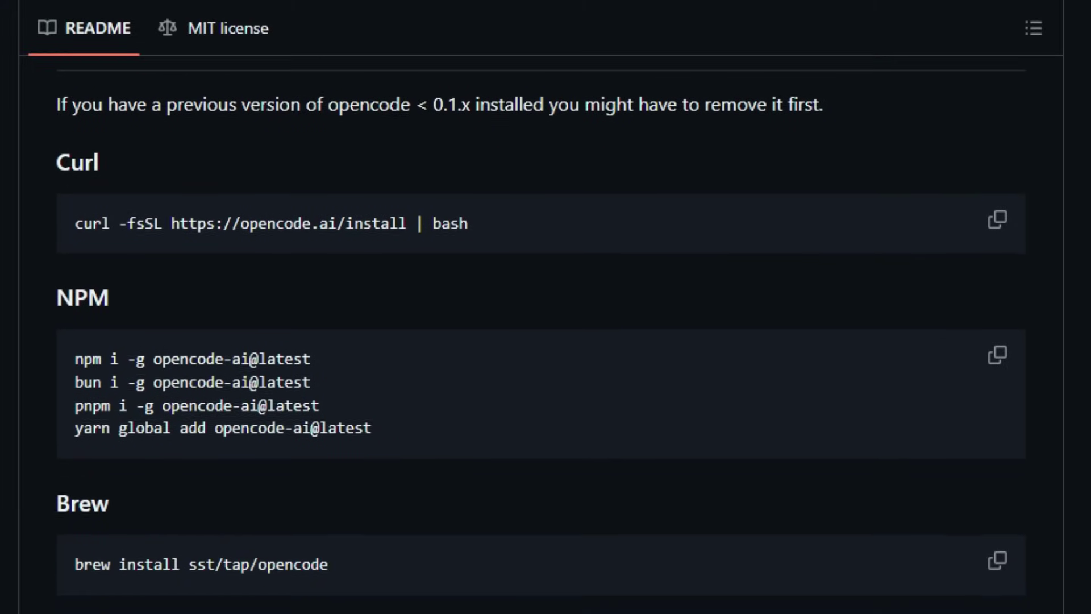
scroll(545, 341, down, 1)
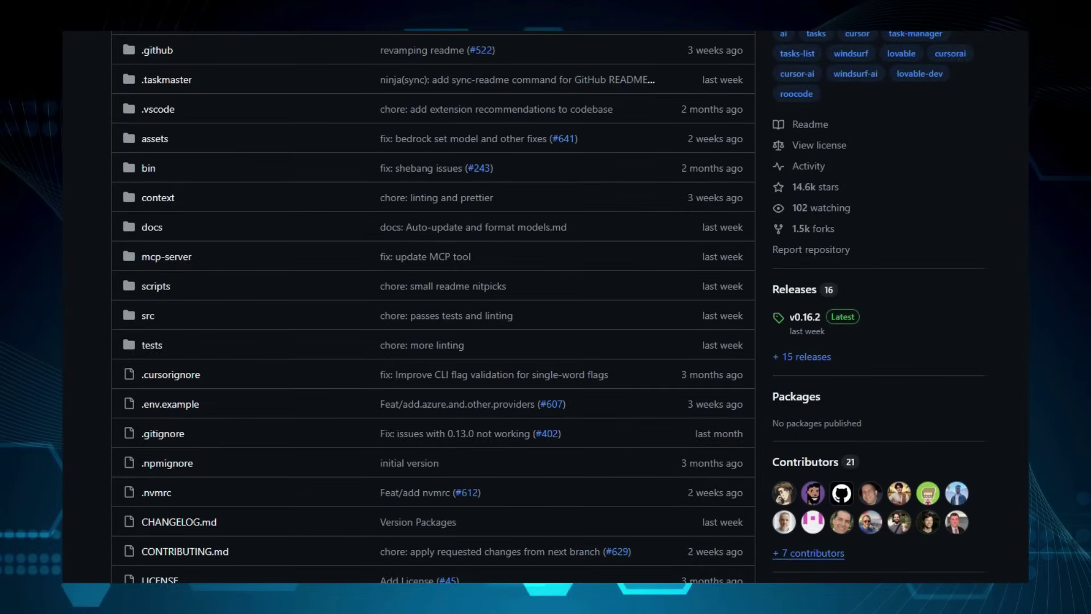
scroll(433, 307, down, 5)
scroll(433, 308, down, 5)
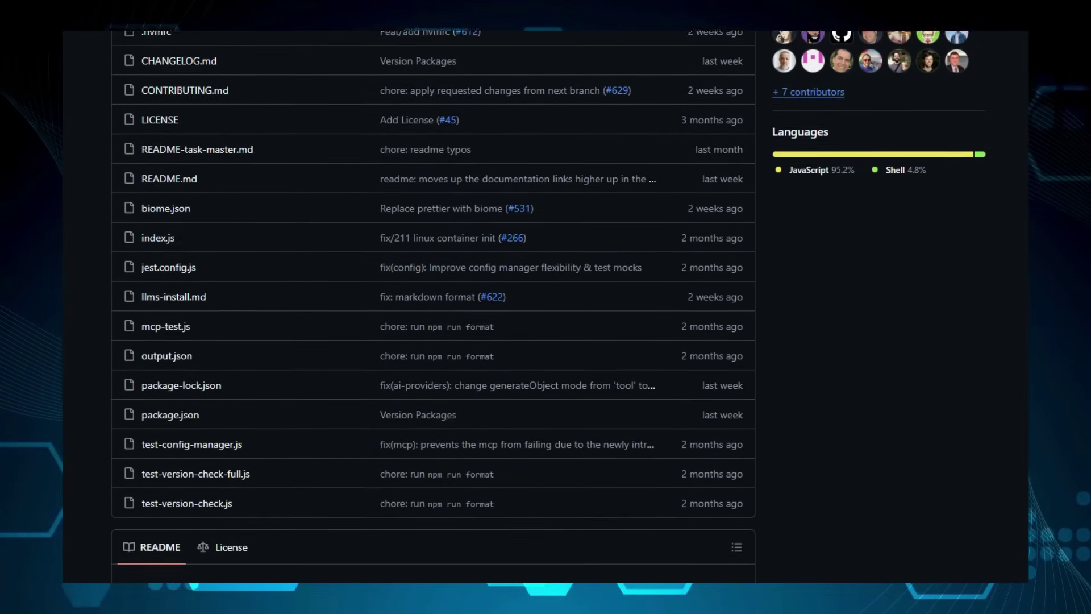
scroll(433, 307, down, 3)
scroll(433, 308, down, 3)
scroll(434, 307, down, 3)
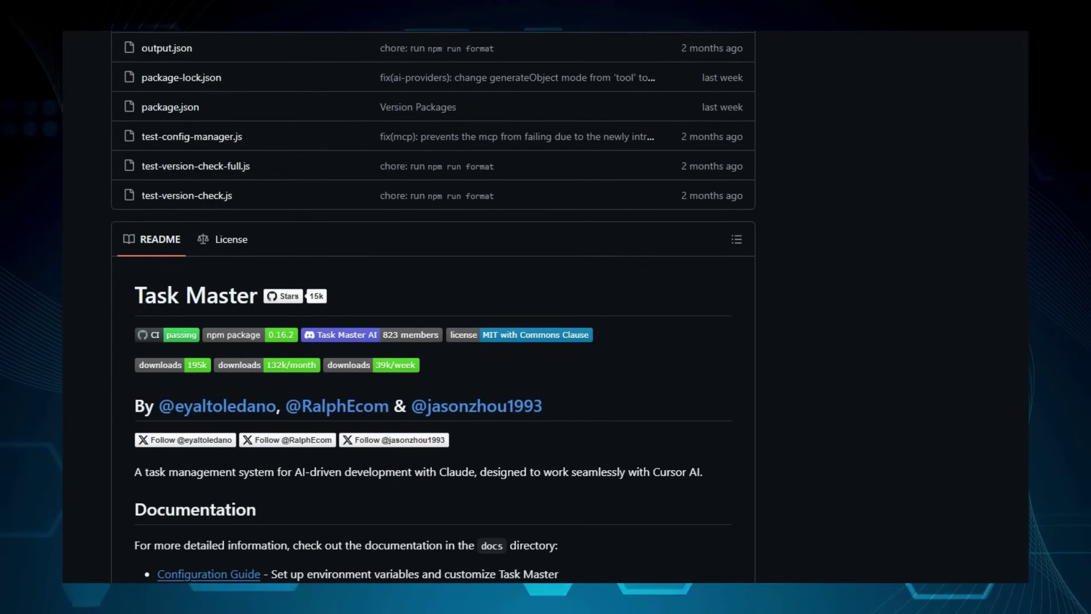
scroll(433, 307, down, 3)
scroll(434, 308, down, 1)
scroll(433, 307, down, 1)
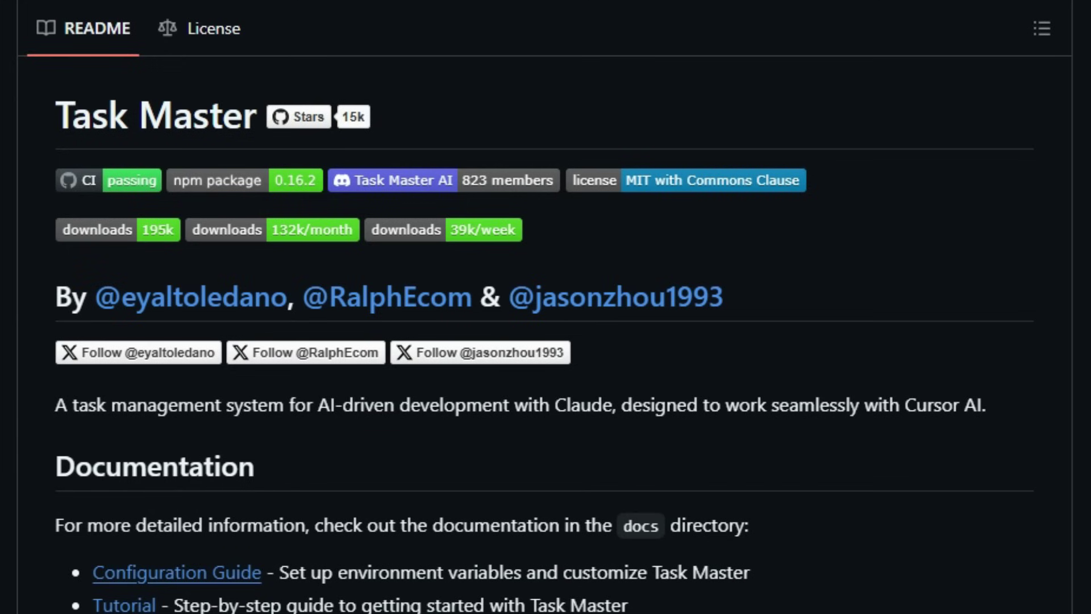
scroll(546, 341, down, 5)
scroll(546, 341, down, 5)
scroll(546, 341, down, 5)
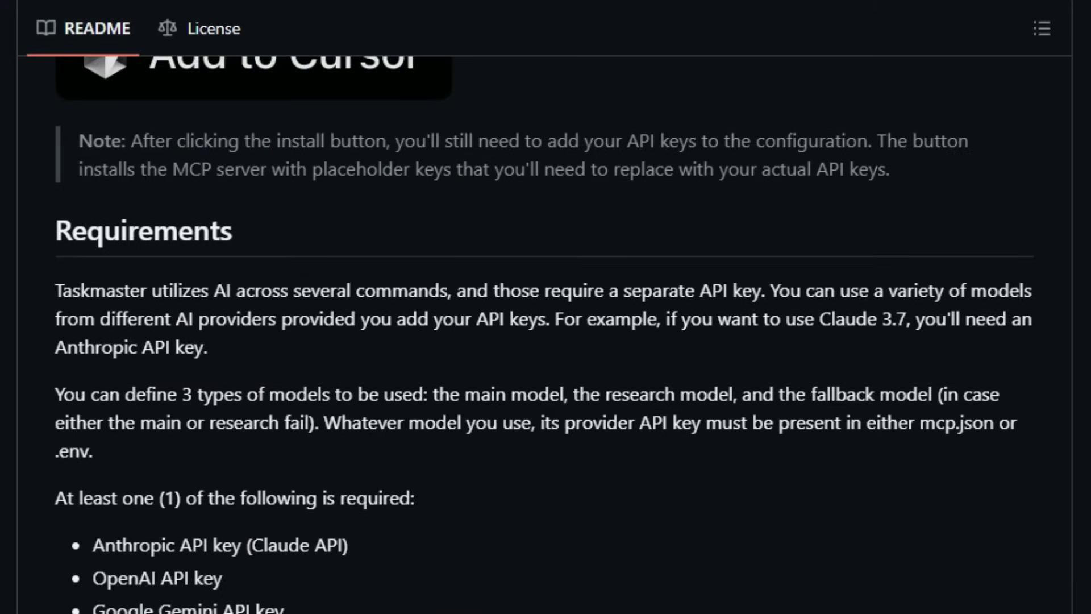
scroll(546, 341, down, 3)
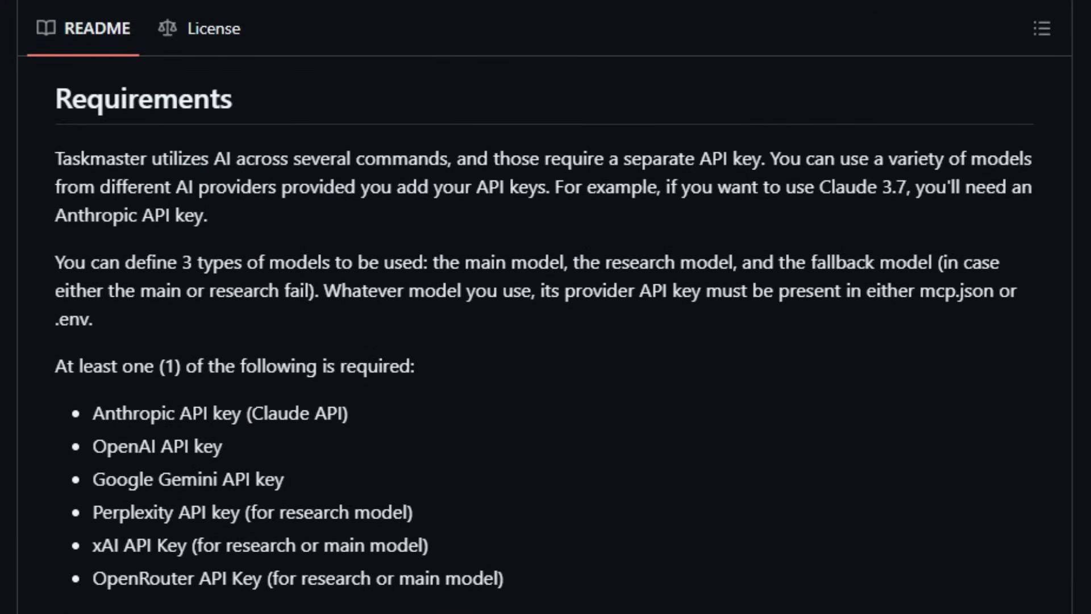
scroll(547, 341, down, 5)
scroll(545, 341, down, 3)
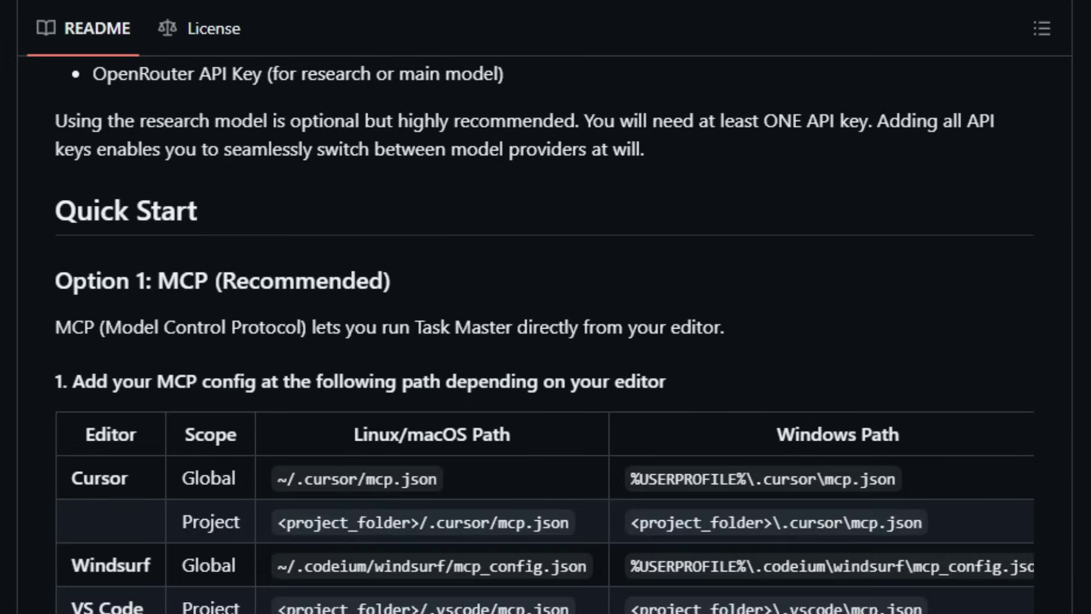
scroll(546, 341, down, 3)
scroll(546, 341, down, 2)
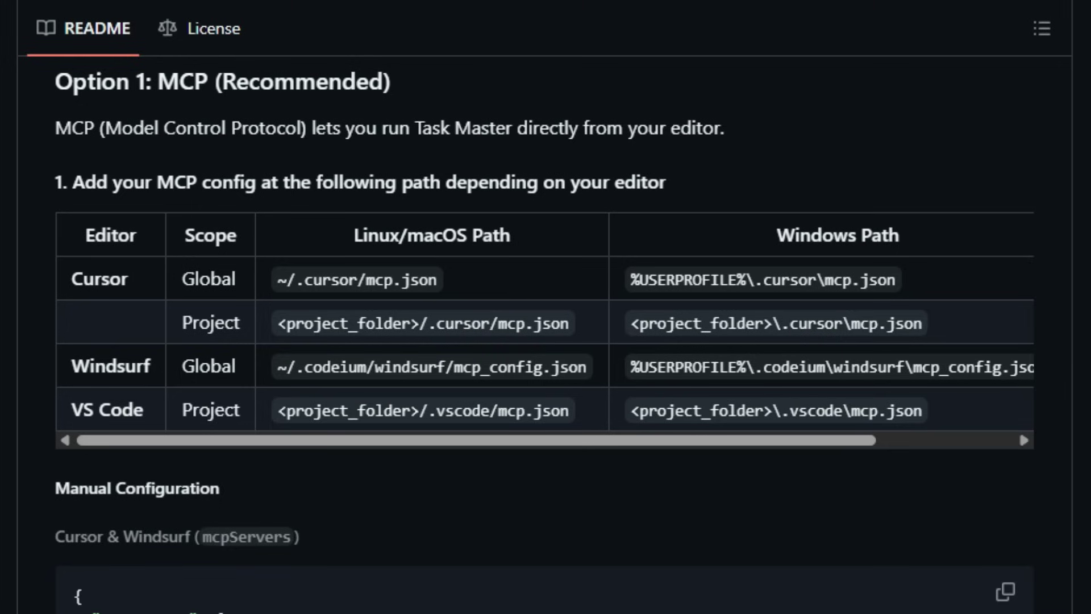
scroll(545, 342, down, 3)
scroll(546, 341, down, 5)
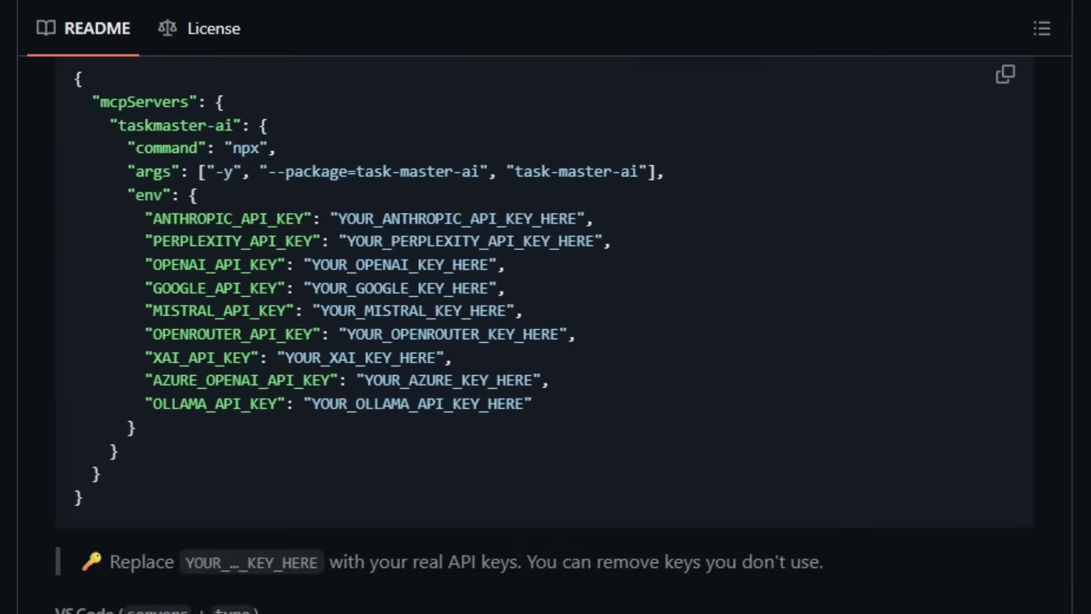
scroll(545, 341, down, 3)
scroll(545, 342, down, 3)
scroll(546, 341, down, 4)
scroll(546, 342, down, 5)
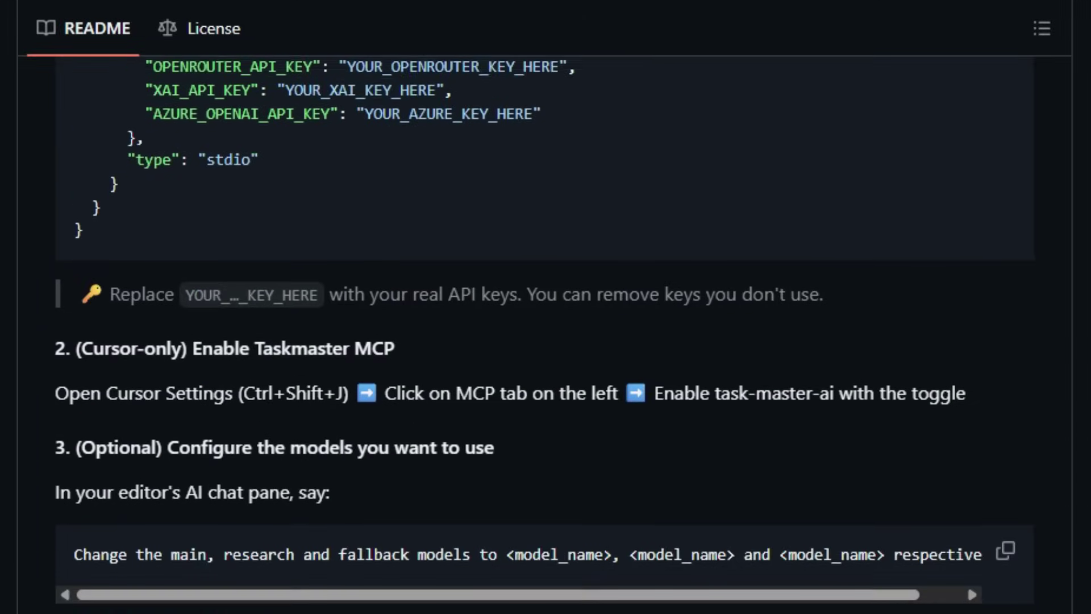
scroll(545, 341, down, 4)
scroll(545, 342, down, 3)
scroll(546, 341, down, 2)
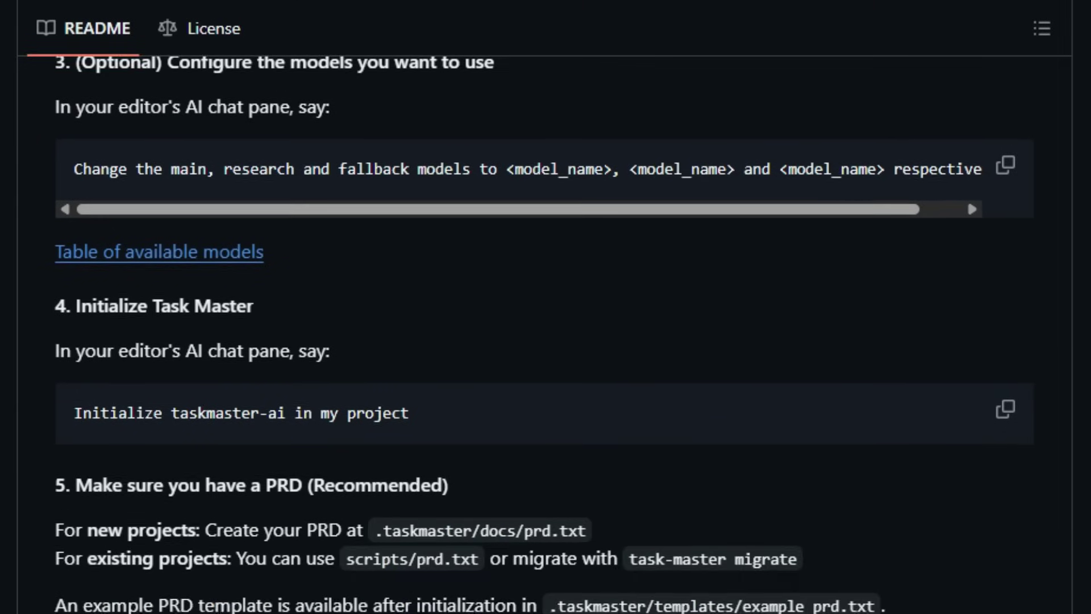
scroll(546, 341, down, 1)
scroll(545, 341, down, 2)
scroll(545, 341, down, 2)
scroll(545, 341, down, 1)
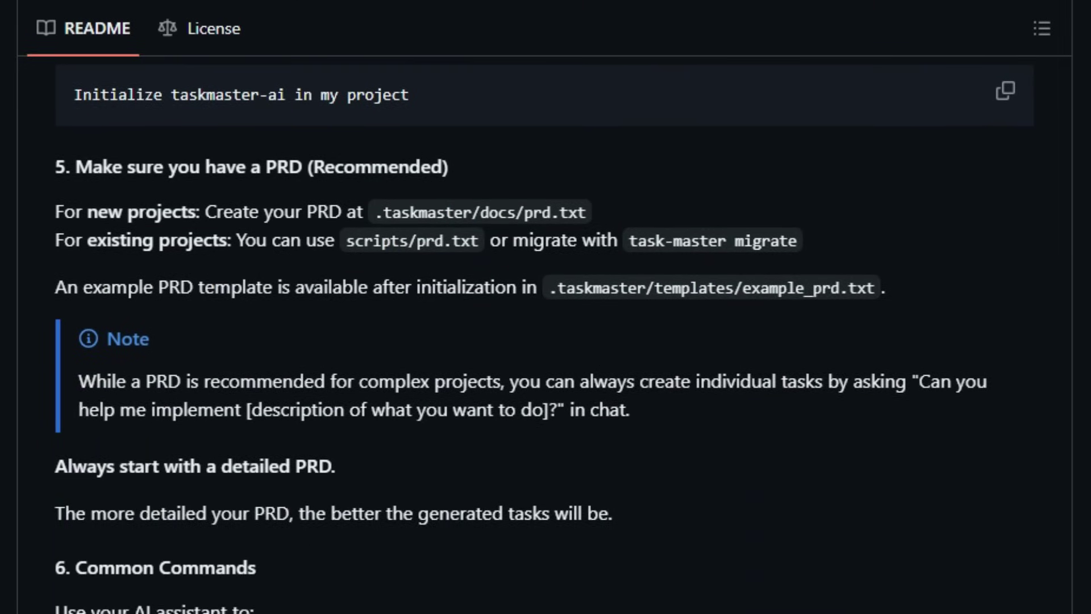
scroll(545, 341, down, 1)
scroll(545, 341, down, 1)
scroll(546, 341, down, 3)
scroll(545, 341, down, 1)
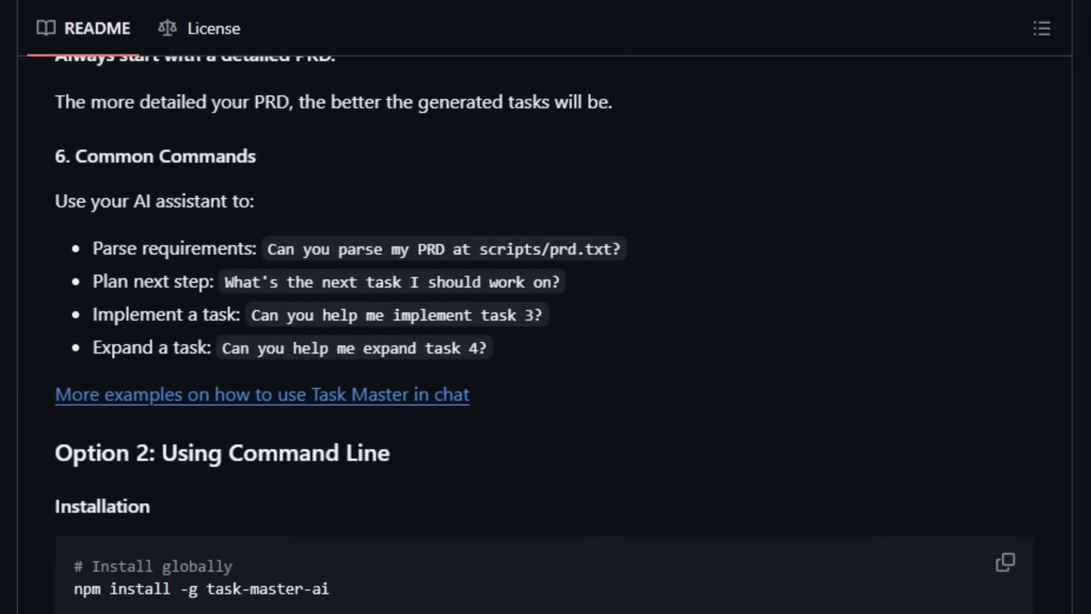
scroll(547, 341, down, 2)
scroll(546, 341, down, 2)
scroll(545, 341, down, 2)
scroll(545, 341, down, 1)
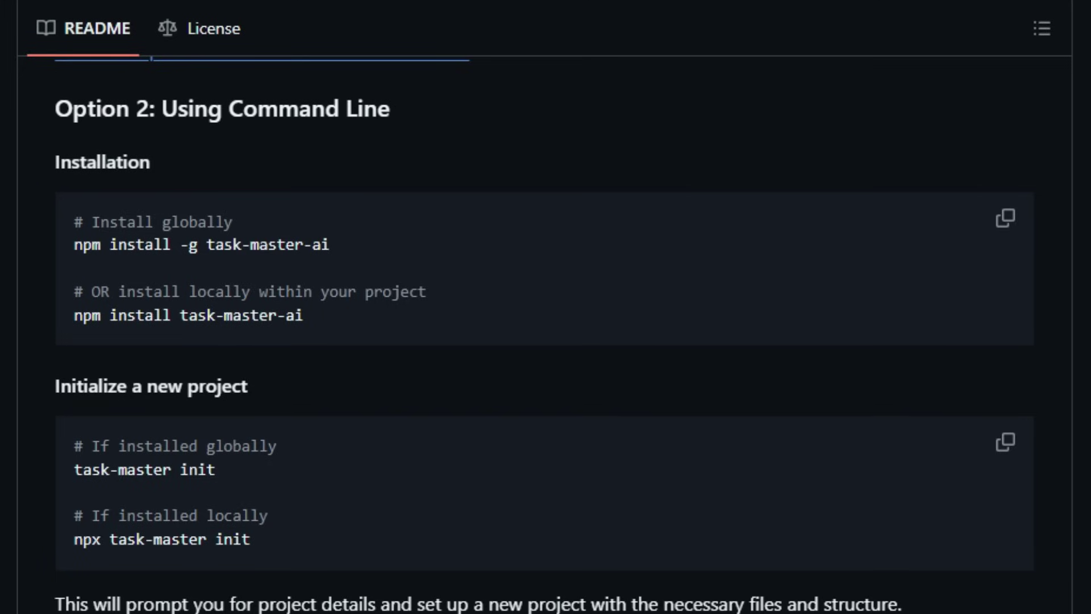
scroll(546, 341, down, 1)
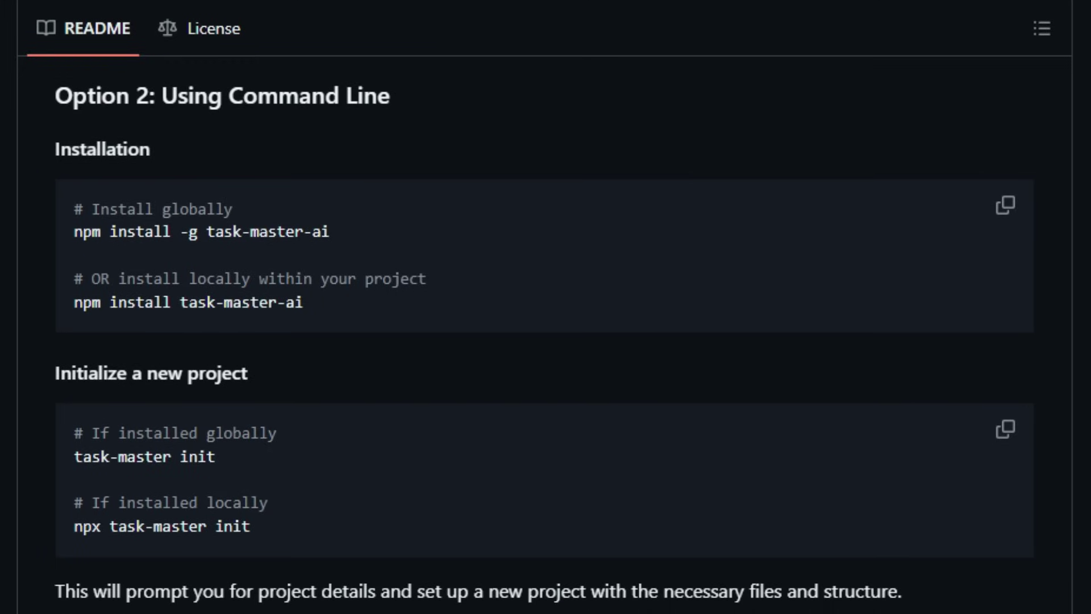
scroll(545, 341, down, 1)
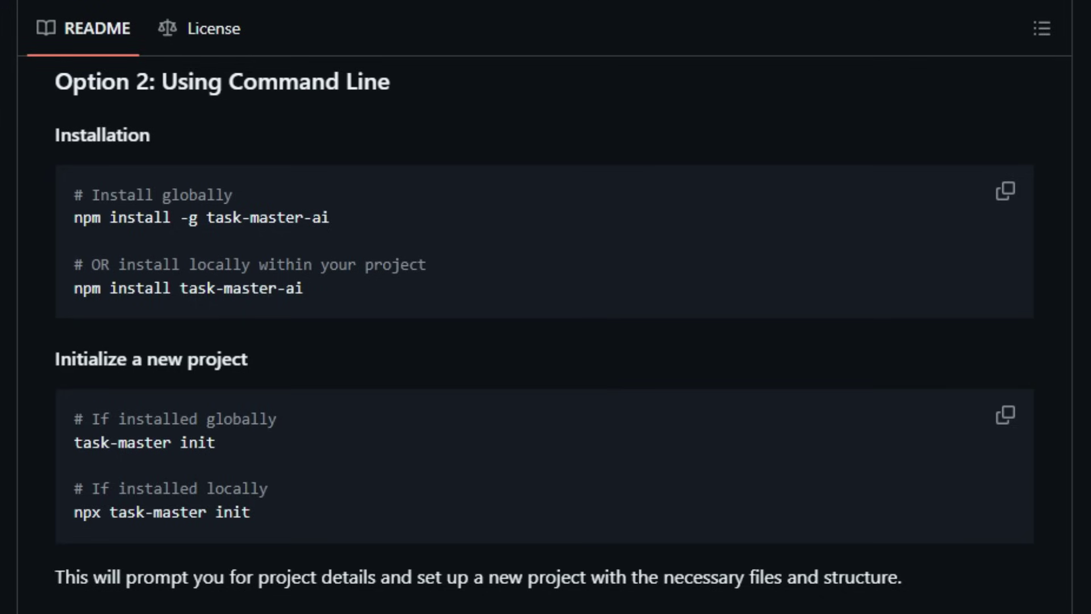
scroll(545, 341, down, 4)
scroll(546, 341, down, 4)
scroll(546, 341, down, 4)
scroll(546, 341, down, 4)
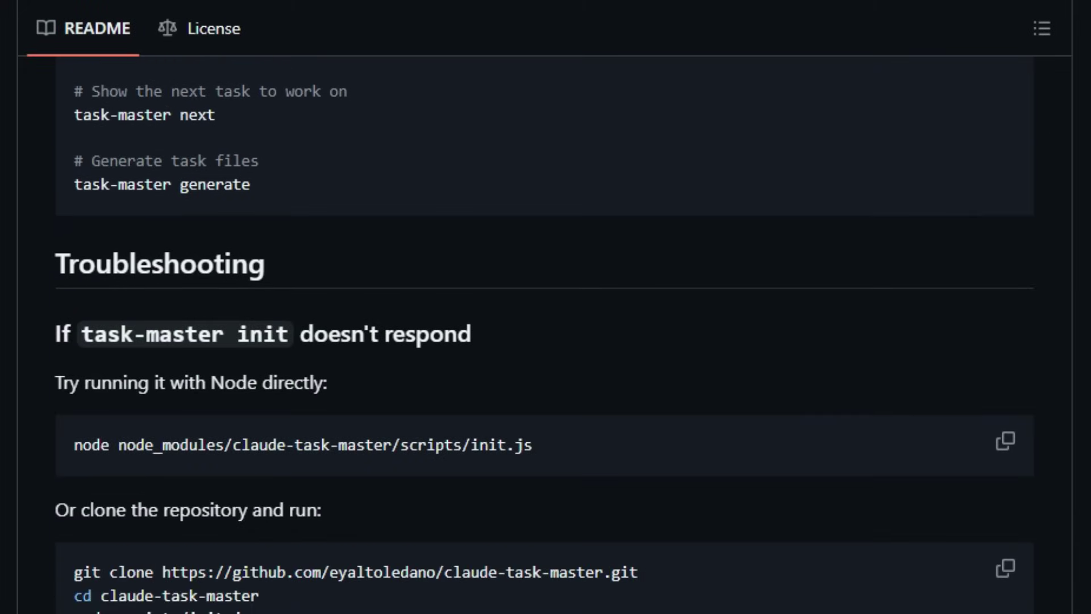
scroll(546, 342, down, 2)
scroll(545, 341, down, 2)
scroll(546, 341, down, 2)
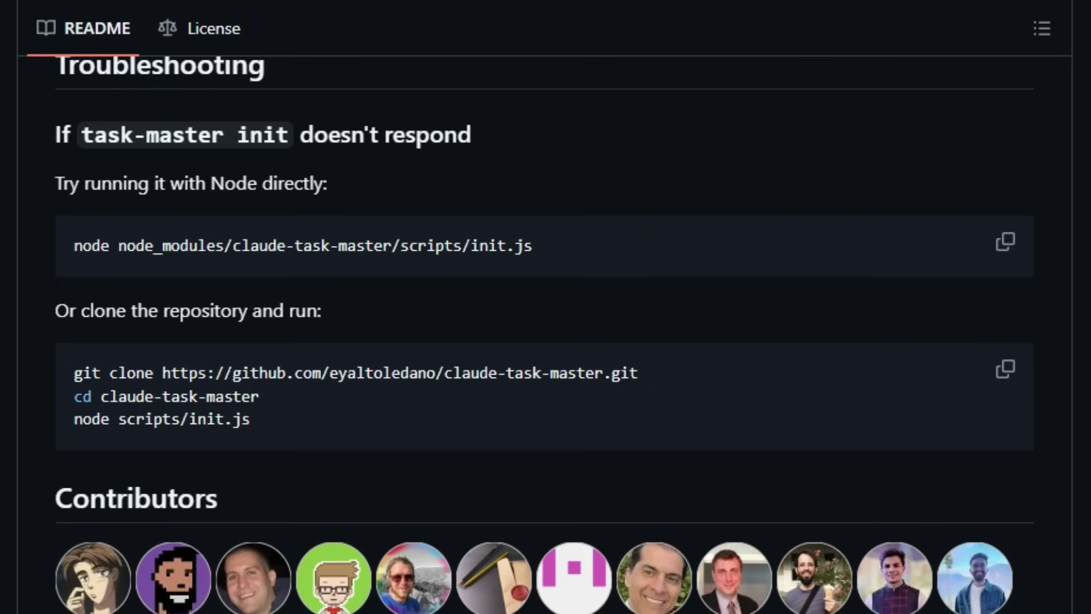
scroll(545, 341, down, 1)
scroll(546, 341, down, 1)
scroll(546, 341, down, 1)
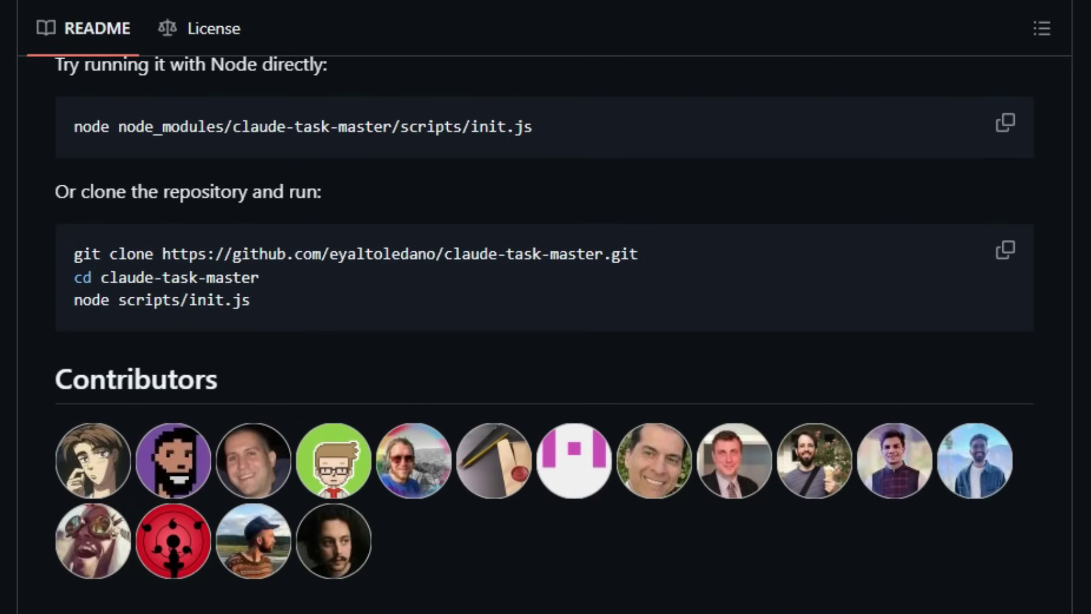
scroll(546, 341, down, 1)
scroll(546, 341, down, 2)
scroll(545, 341, down, 1)
scroll(546, 341, down, 1)
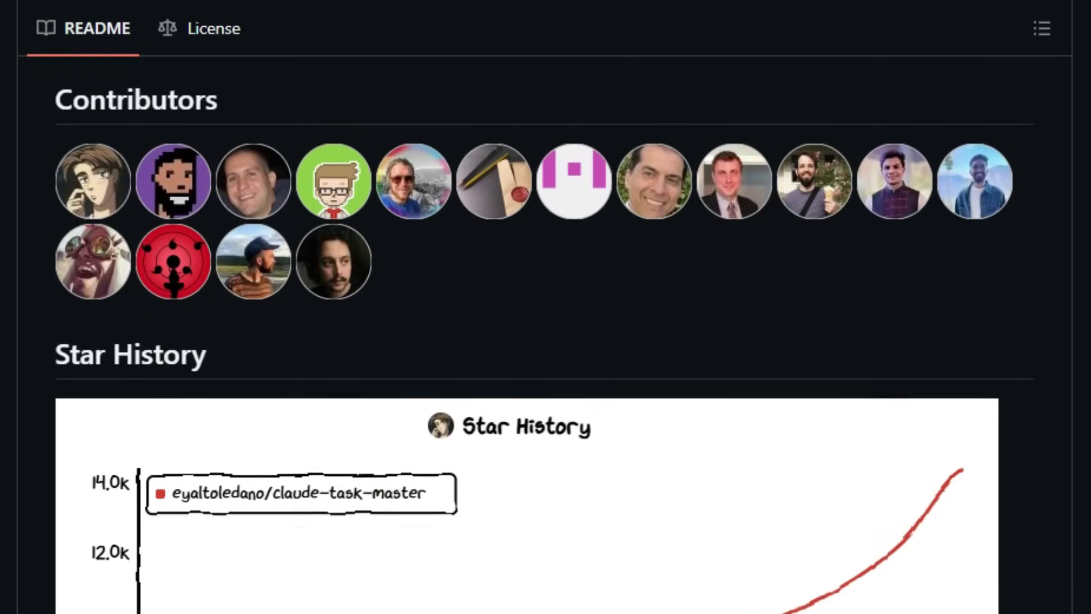
scroll(546, 341, down, 1)
scroll(546, 341, down, 1)
scroll(547, 342, down, 1)
scroll(545, 342, down, 1)
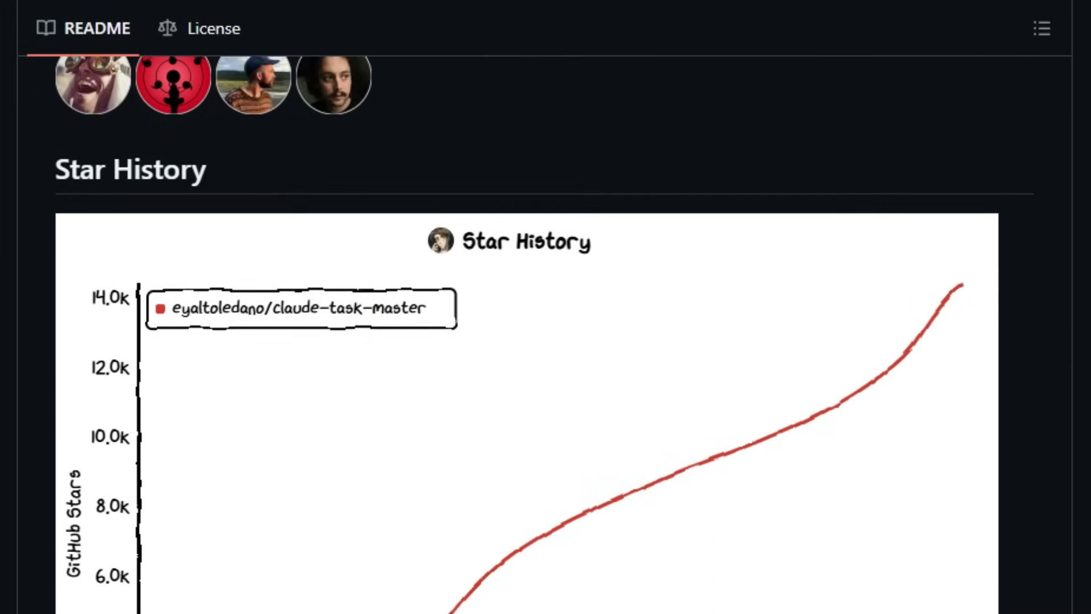
scroll(546, 342, down, 1)
scroll(547, 341, down, 1)
scroll(545, 341, down, 1)
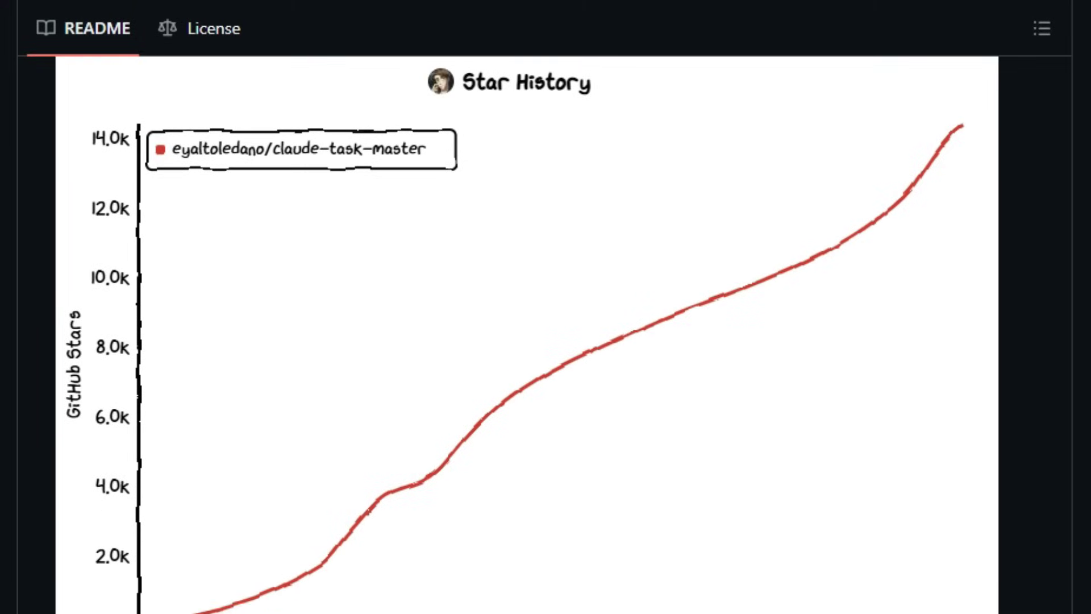
scroll(546, 342, down, 1)
scroll(546, 341, down, 1)
scroll(546, 341, down, 1)
scroll(545, 341, down, 1)
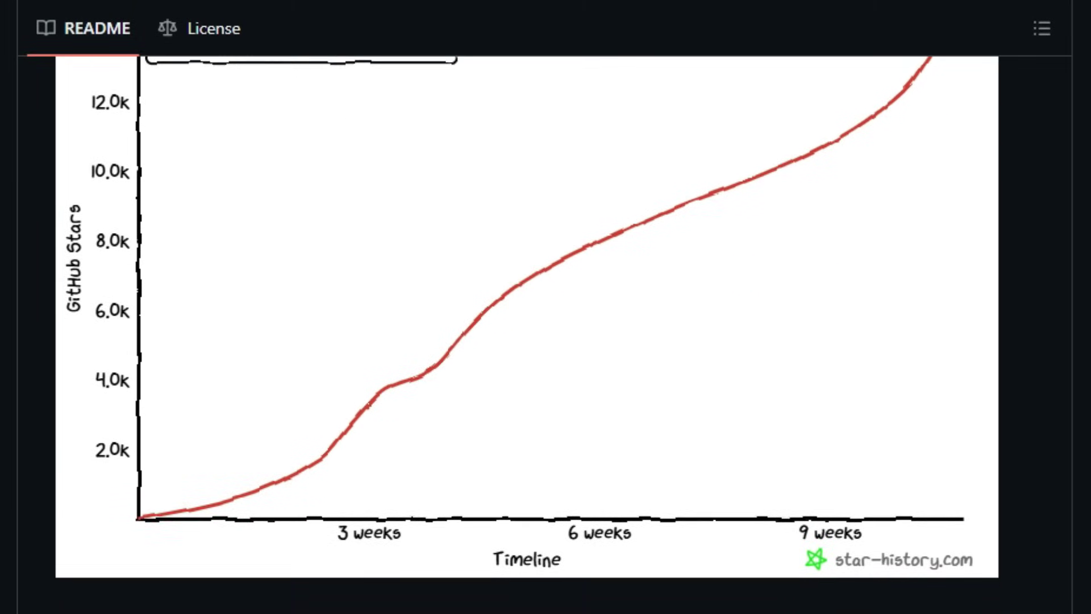
scroll(546, 341, down, 1)
scroll(546, 342, down, 1)
scroll(546, 341, down, 1)
scroll(545, 341, down, 1)
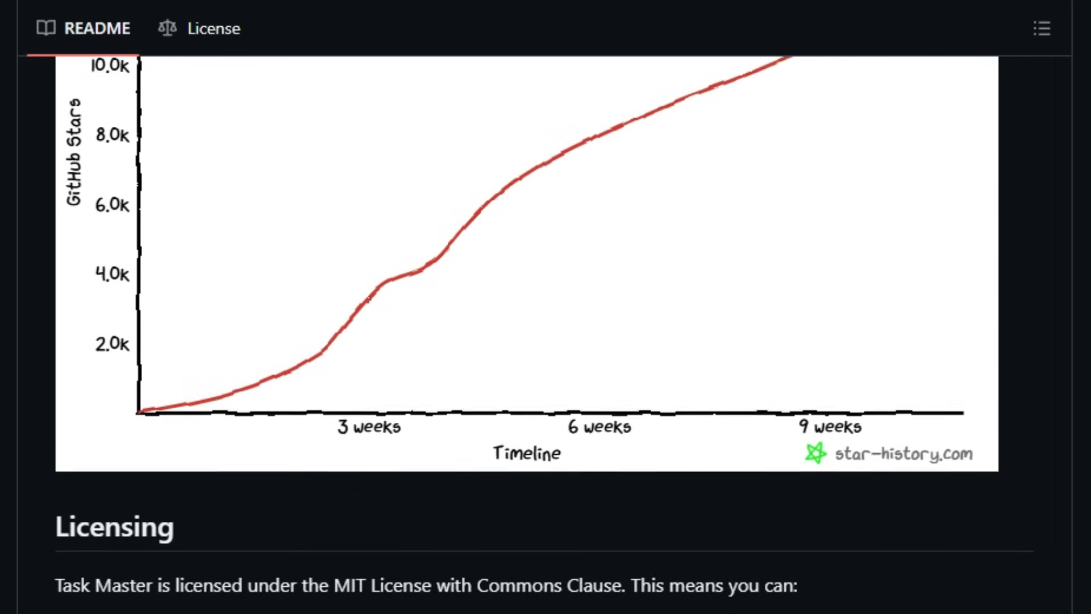
scroll(546, 342, down, 1)
scroll(546, 341, down, 1)
scroll(545, 341, down, 1)
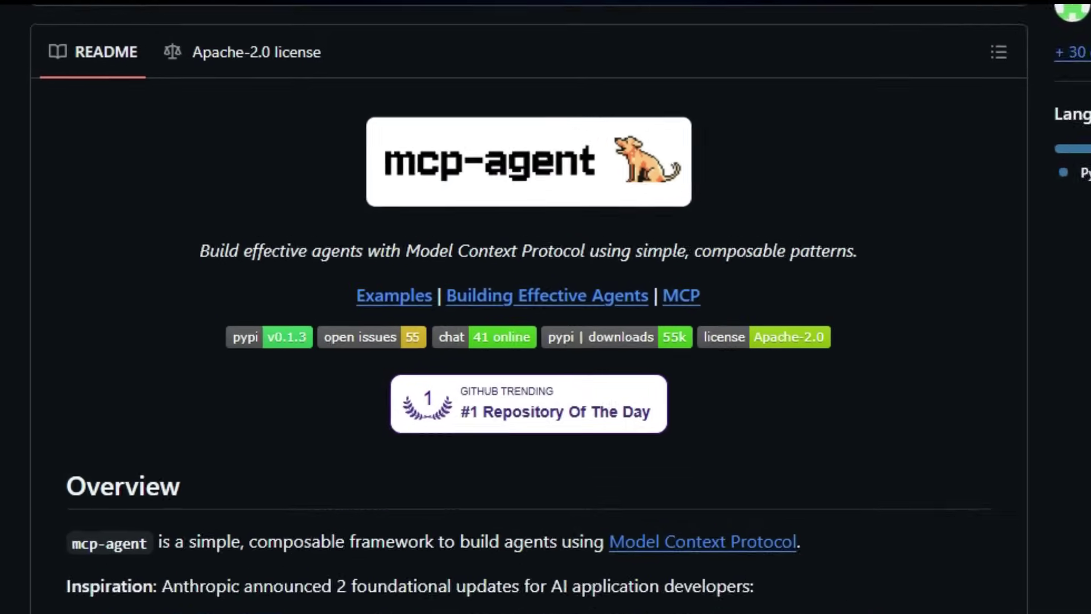
scroll(546, 307, down, 1)
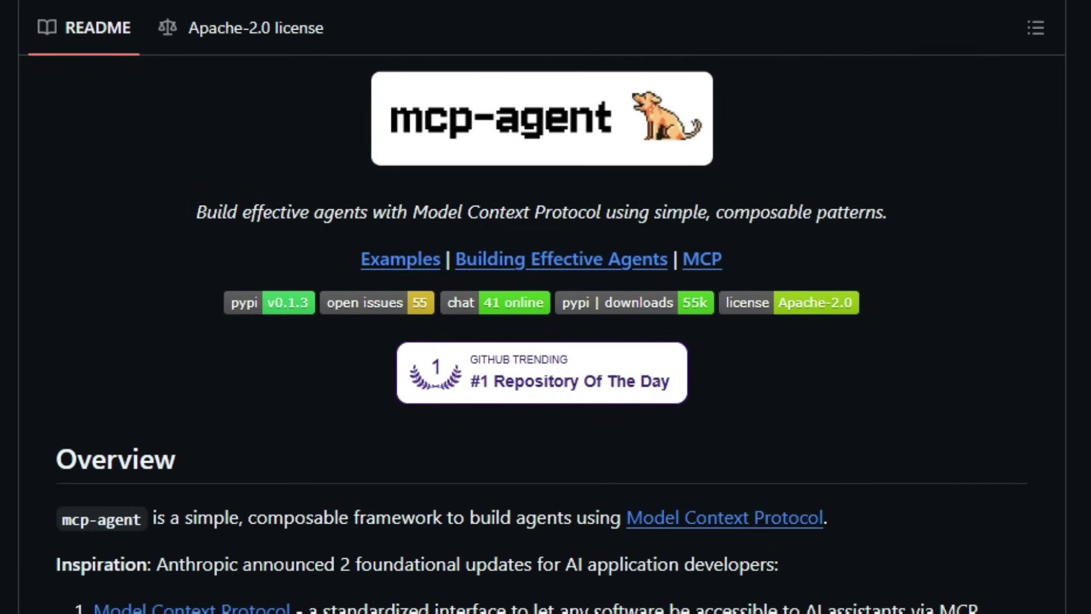
scroll(546, 341, down, 4)
scroll(546, 341, down, 4)
scroll(547, 341, down, 3)
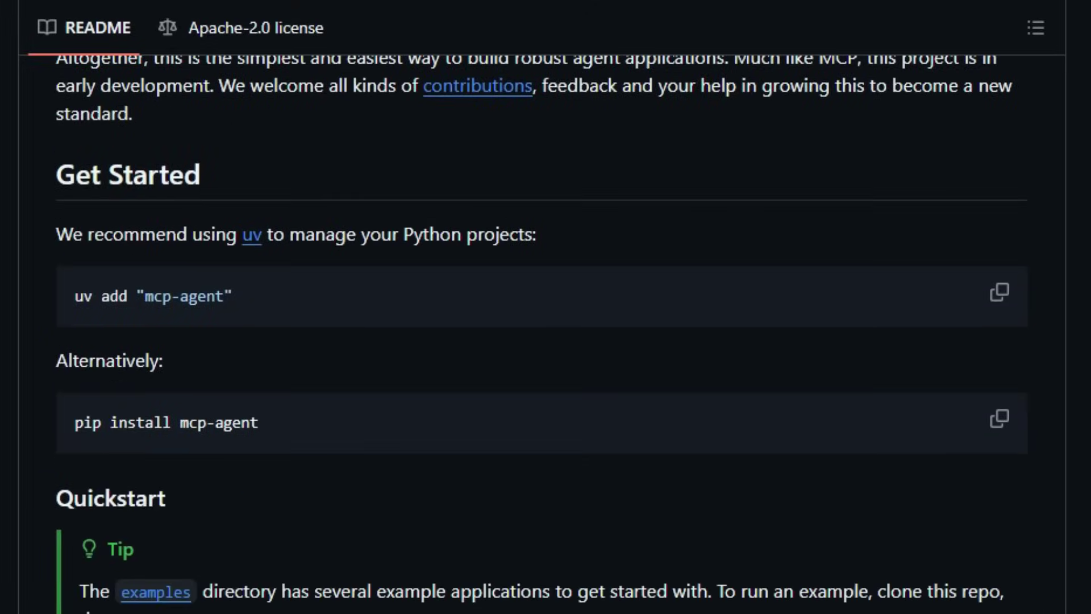
scroll(546, 342, down, 1)
scroll(546, 341, down, 1)
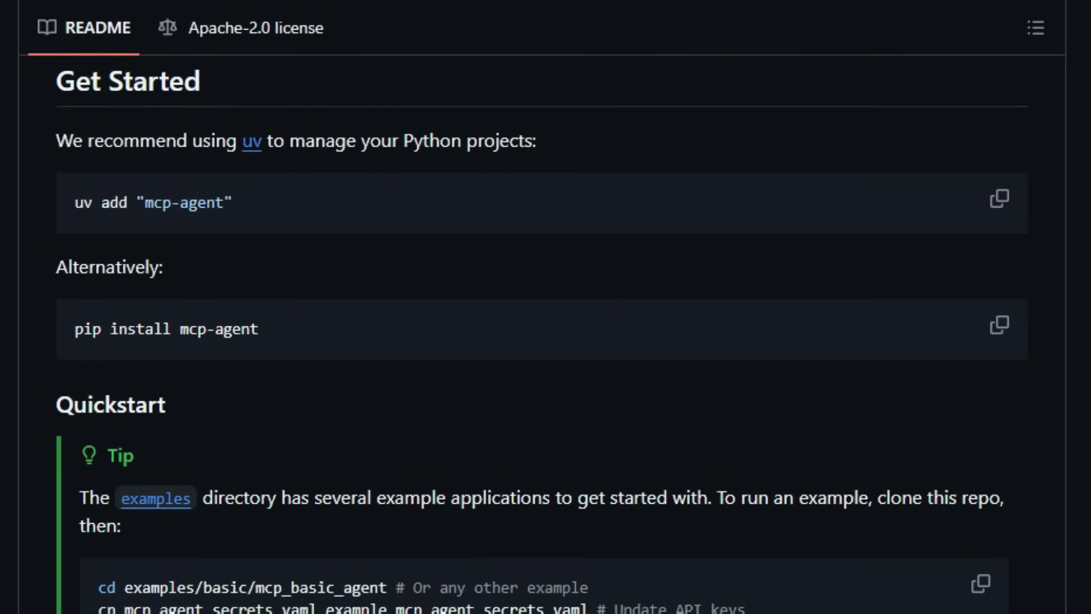
scroll(545, 341, down, 2)
scroll(545, 341, down, 5)
scroll(546, 341, down, 6)
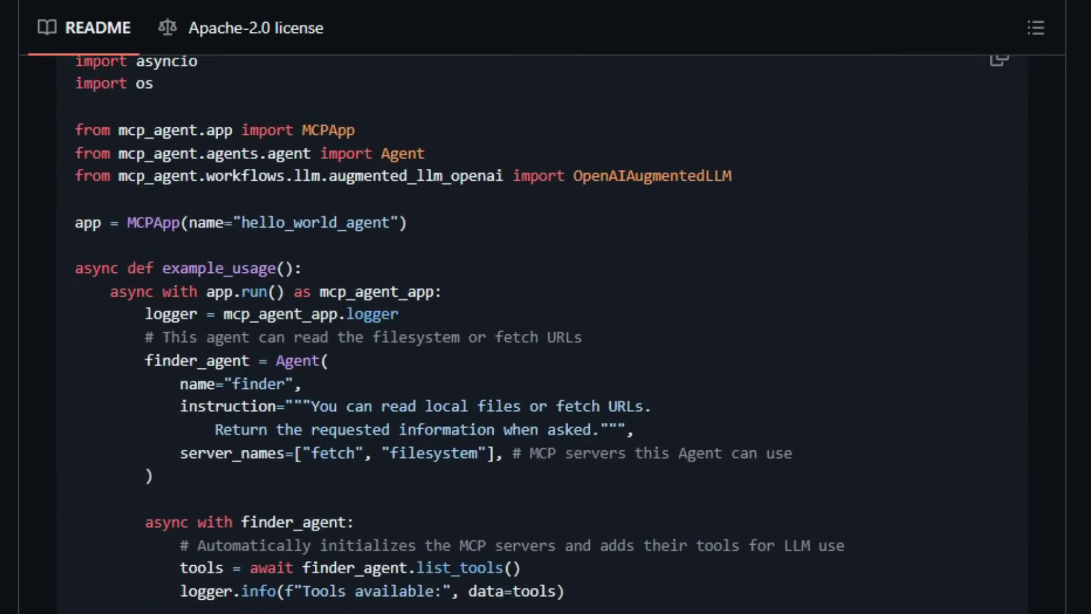
scroll(546, 341, down, 5)
scroll(546, 341, down, 6)
scroll(546, 341, down, 4)
scroll(546, 341, down, 1)
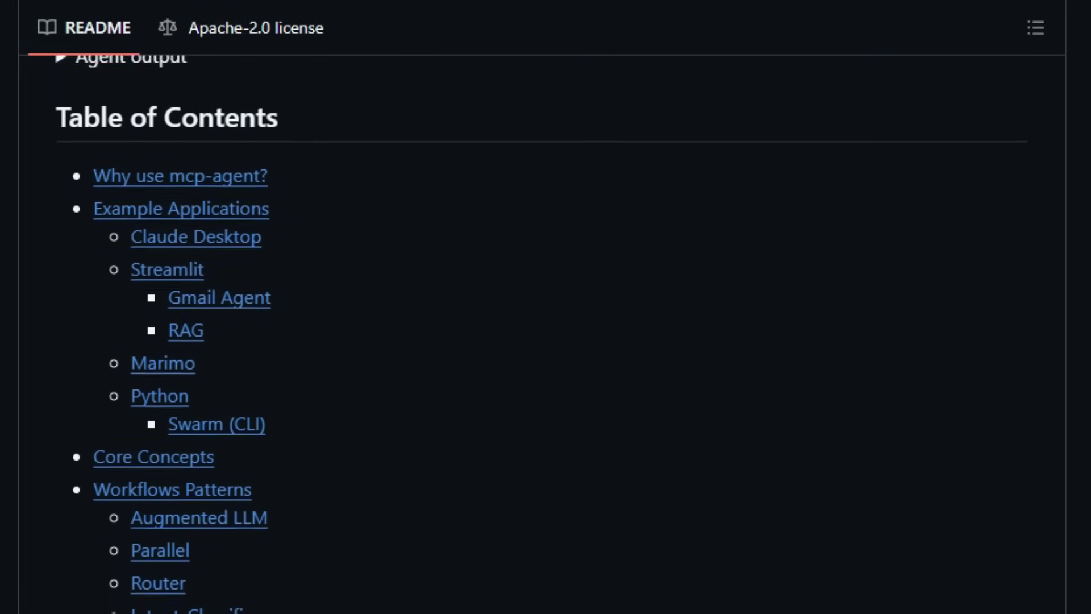
scroll(546, 341, down, 2)
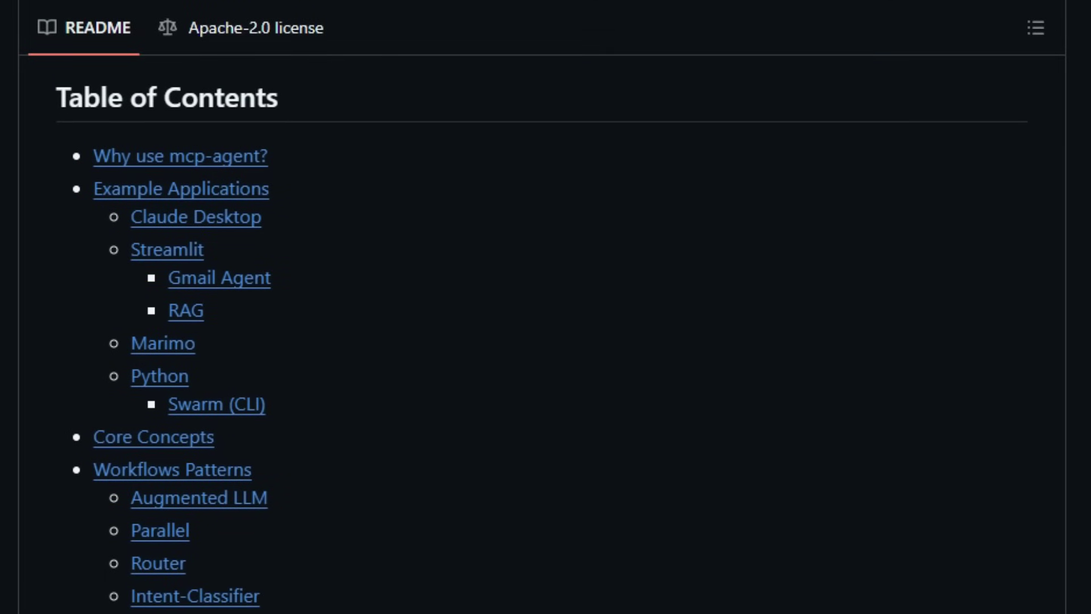
scroll(546, 341, down, 2)
scroll(546, 341, down, 5)
scroll(545, 342, down, 4)
scroll(545, 341, down, 2)
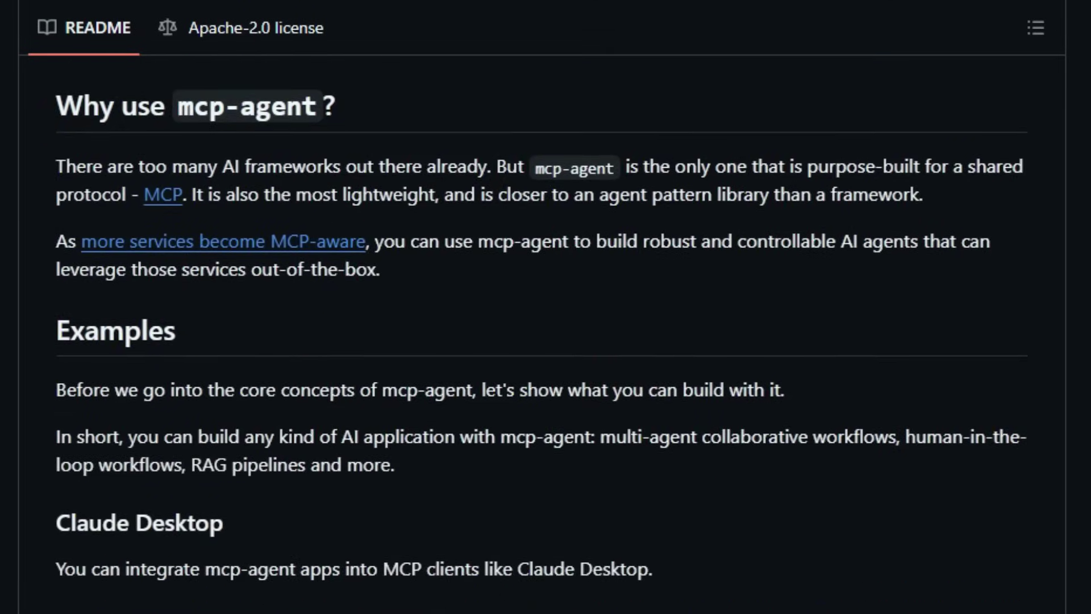
scroll(546, 341, down, 1)
scroll(546, 341, down, 5)
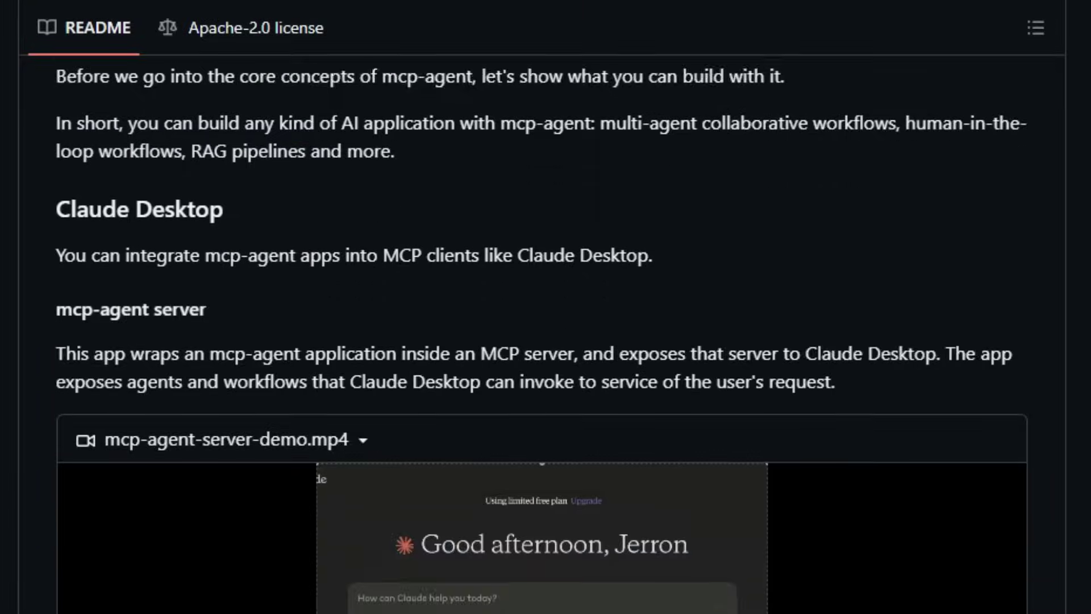
scroll(546, 342, down, 4)
scroll(546, 341, down, 1)
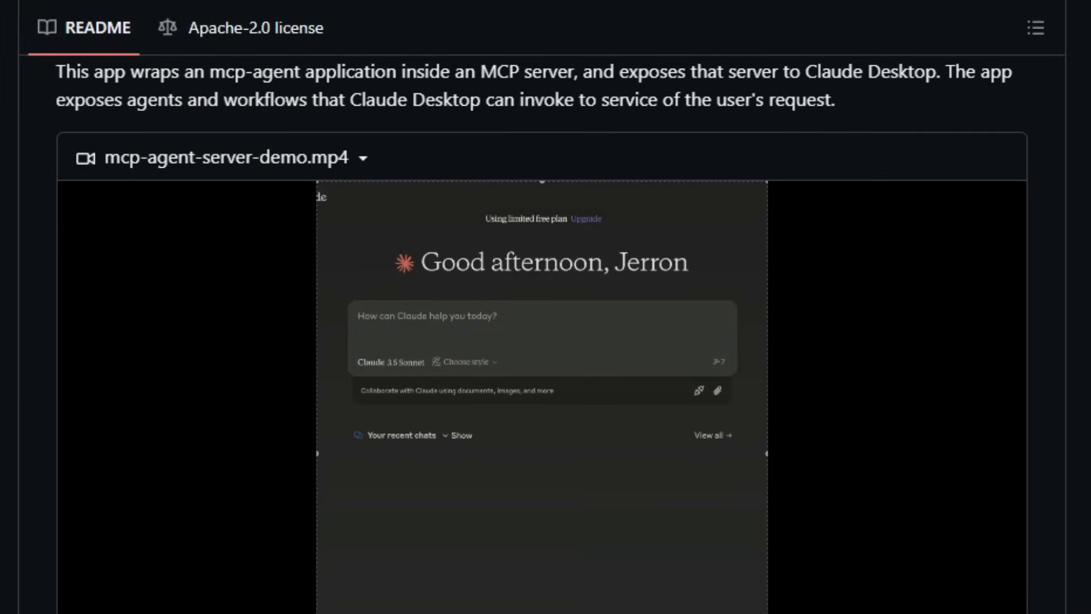
scroll(546, 341, down, 1)
scroll(546, 341, down, 5)
scroll(546, 341, down, 5)
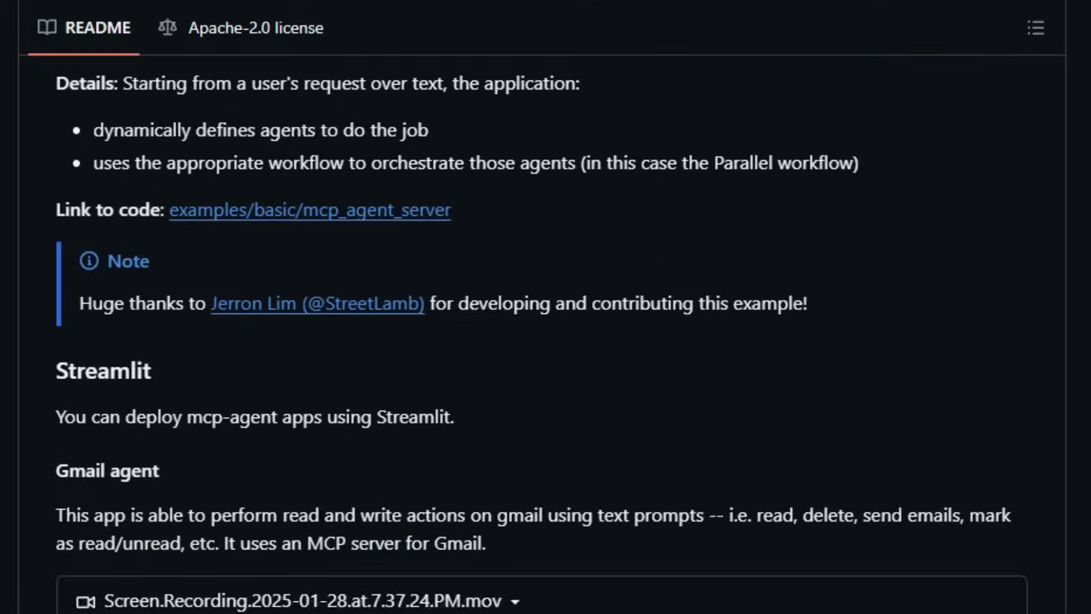
scroll(546, 341, down, 3)
scroll(546, 341, down, 2)
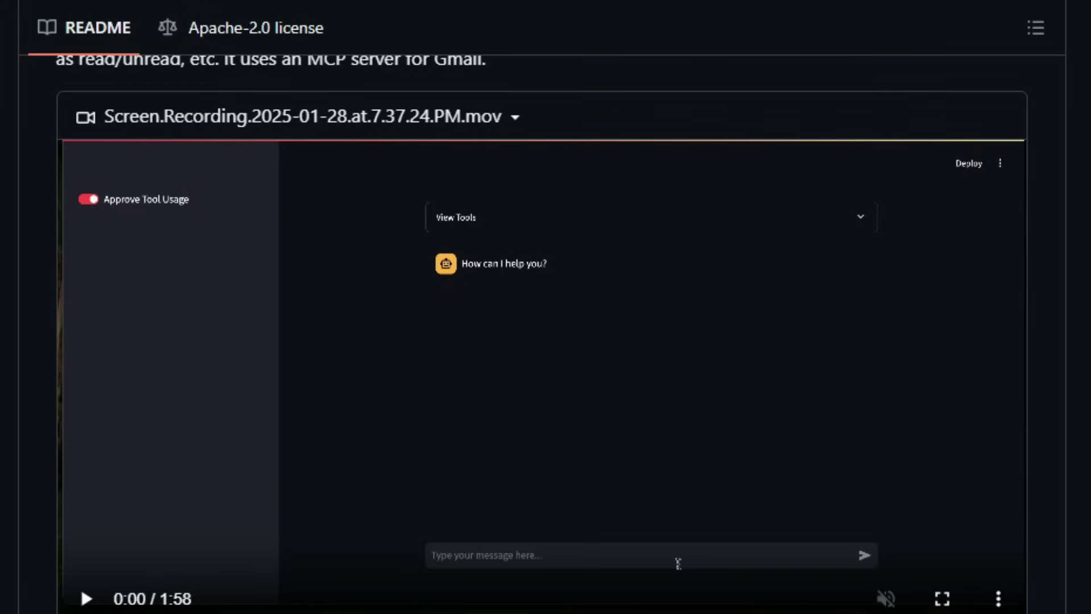
scroll(677, 563, down, 1)
scroll(678, 564, down, 5)
scroll(678, 563, down, 4)
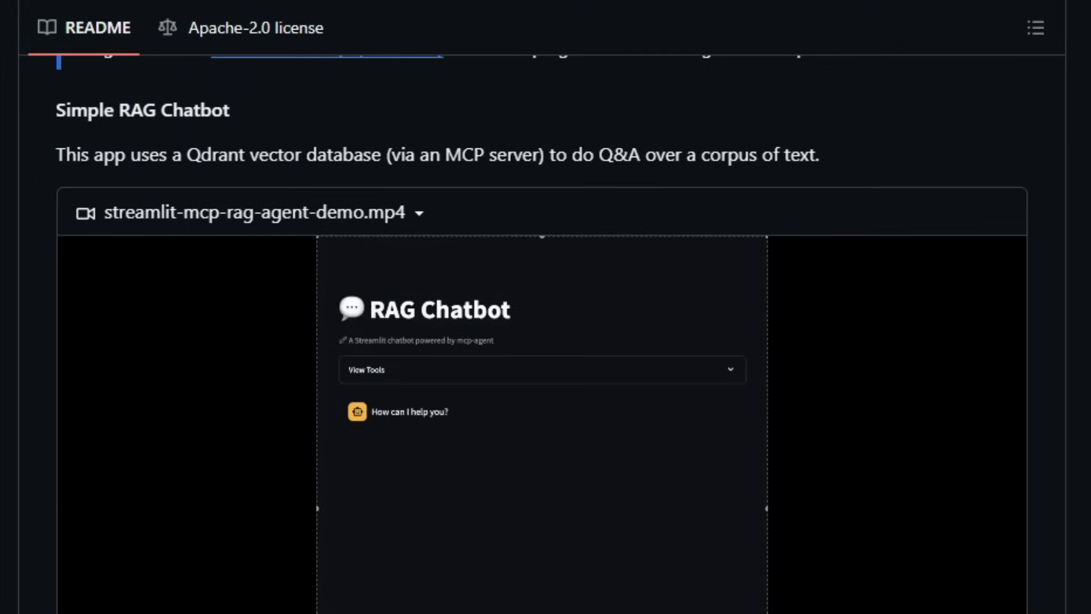
scroll(545, 341, down, 2)
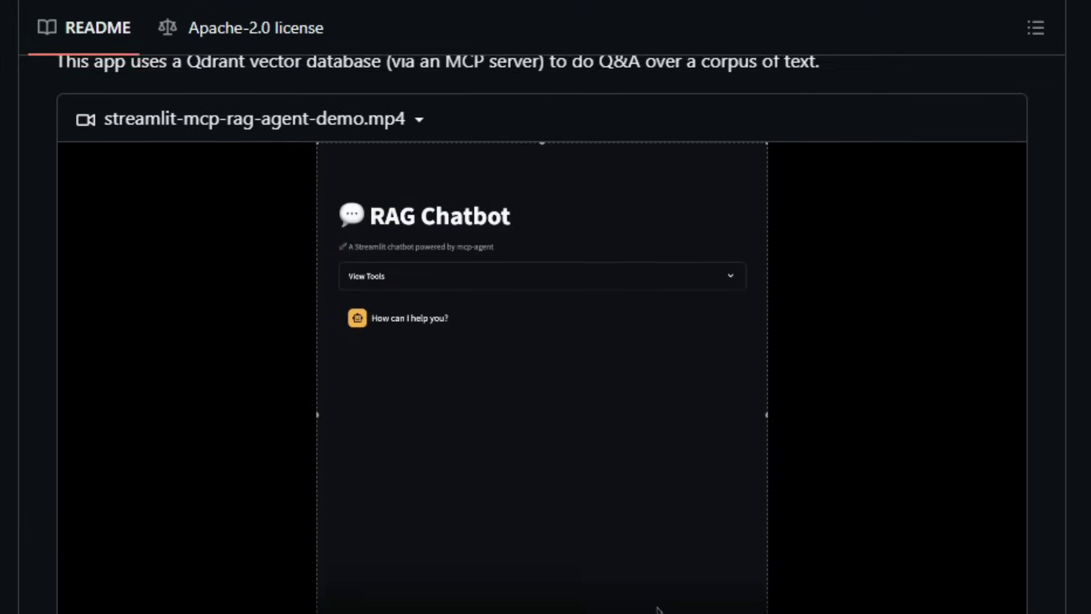
scroll(545, 341, down, 5)
scroll(546, 341, down, 4)
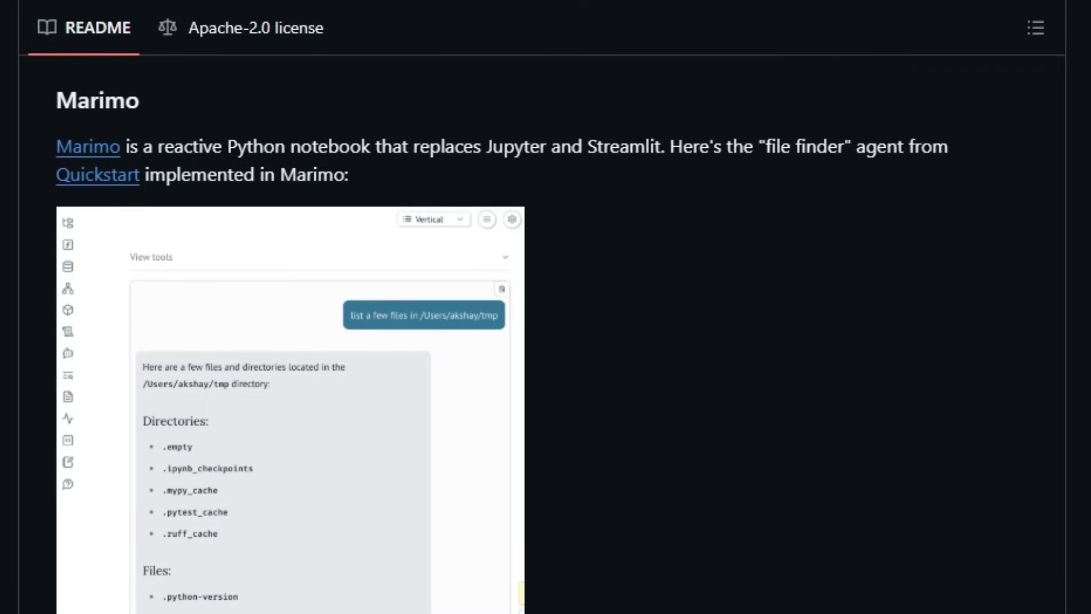
scroll(545, 341, down, 3)
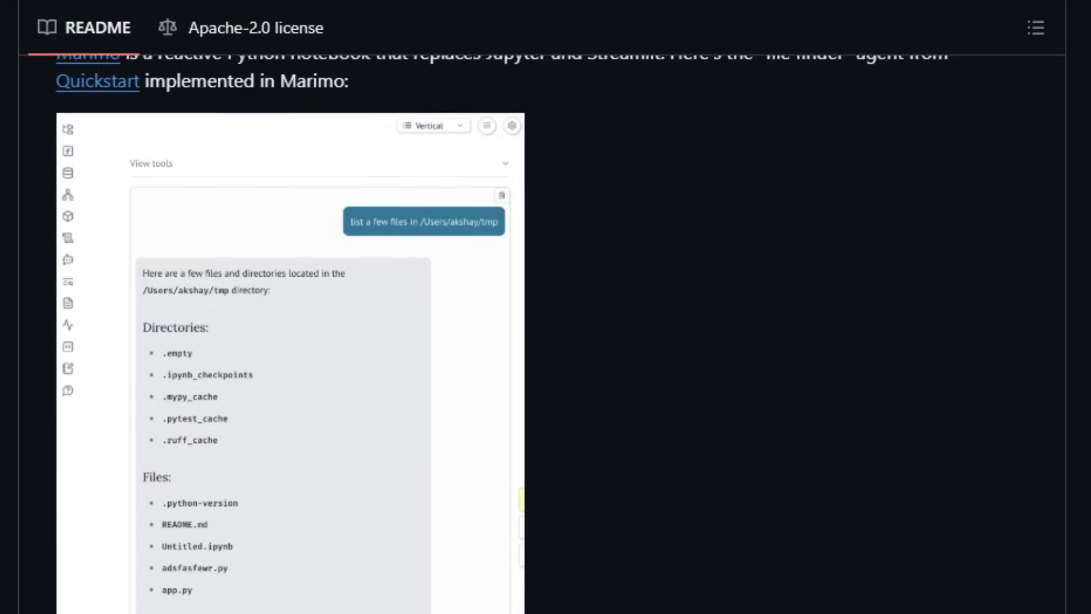
scroll(546, 341, down, 5)
scroll(546, 342, down, 5)
scroll(546, 341, down, 3)
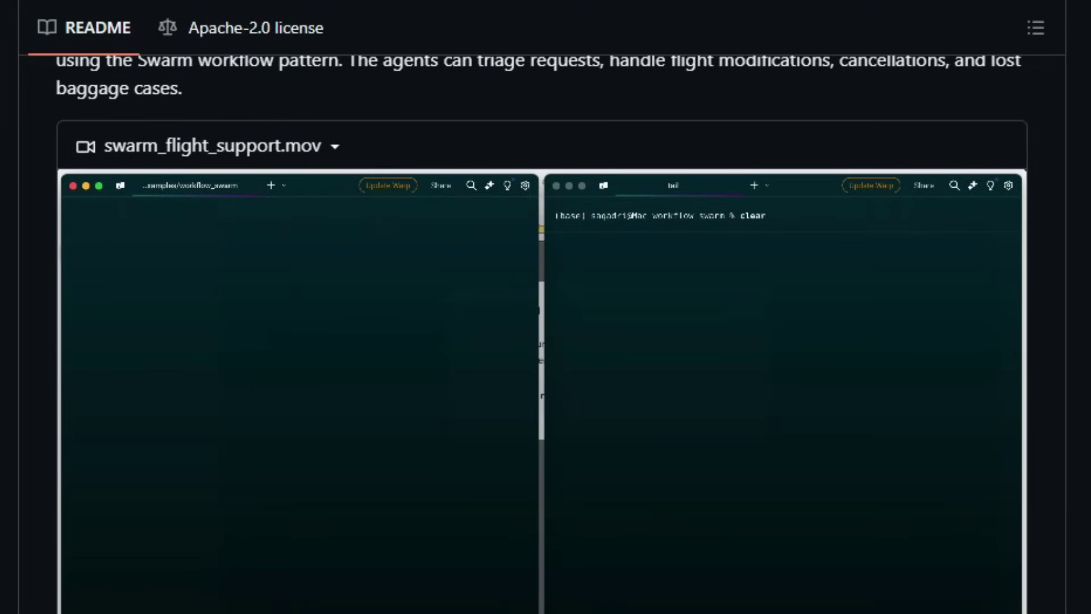
scroll(545, 341, down, 3)
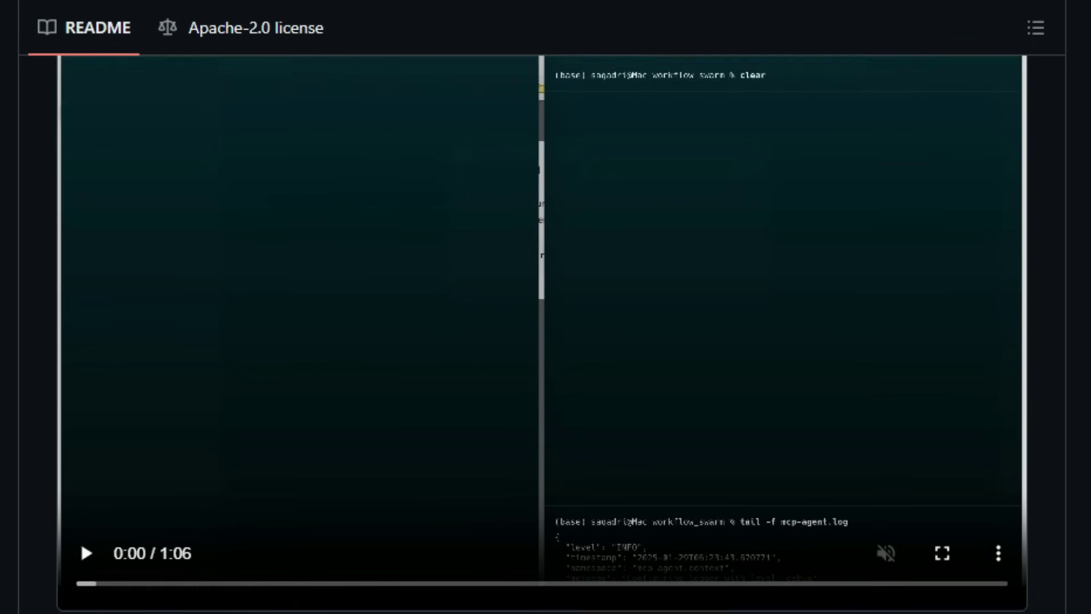
scroll(546, 341, down, 5)
scroll(546, 341, down, 3)
scroll(546, 341, down, 2)
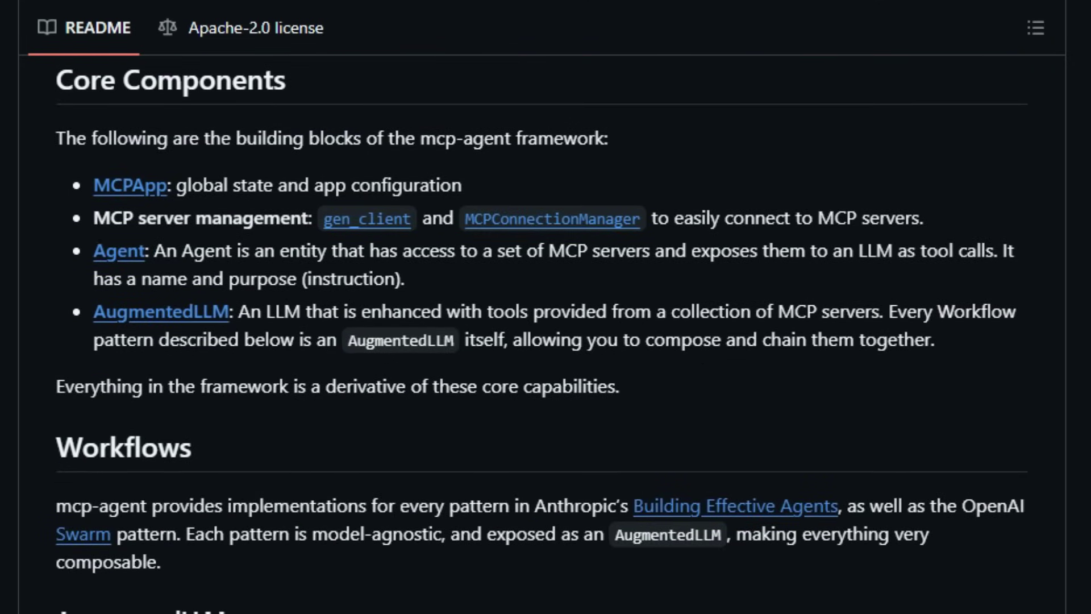
scroll(546, 342, down, 4)
scroll(546, 341, down, 2)
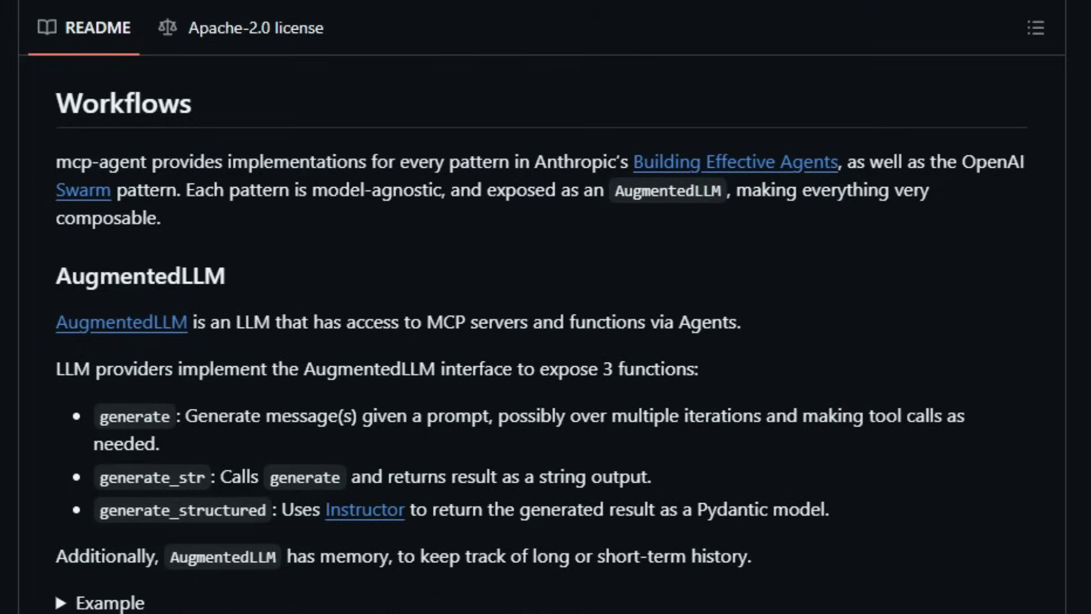
scroll(546, 341, down, 2)
scroll(546, 342, down, 4)
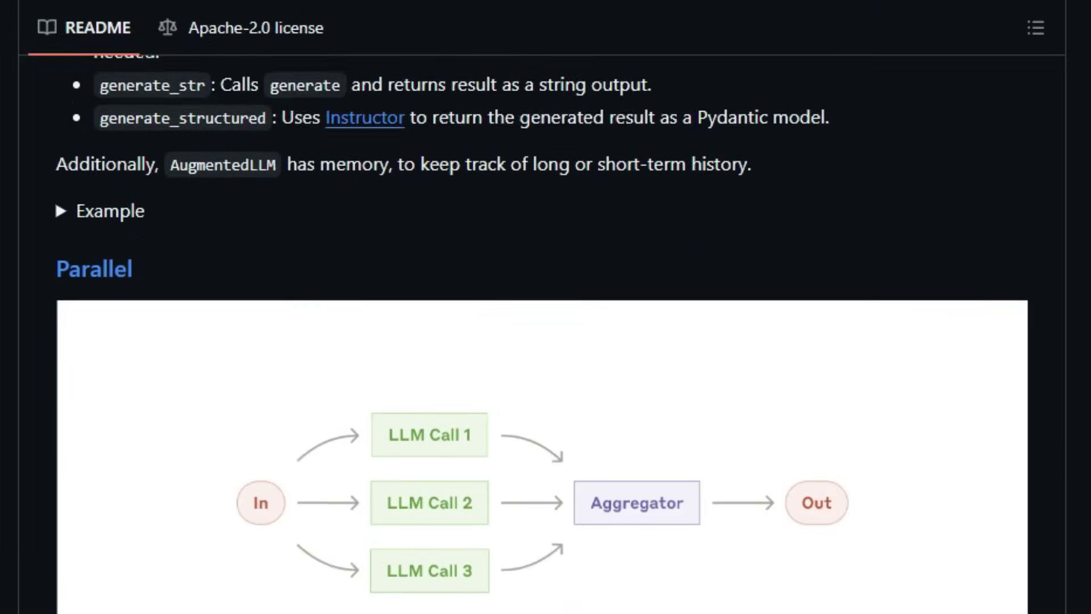
scroll(545, 342, down, 3)
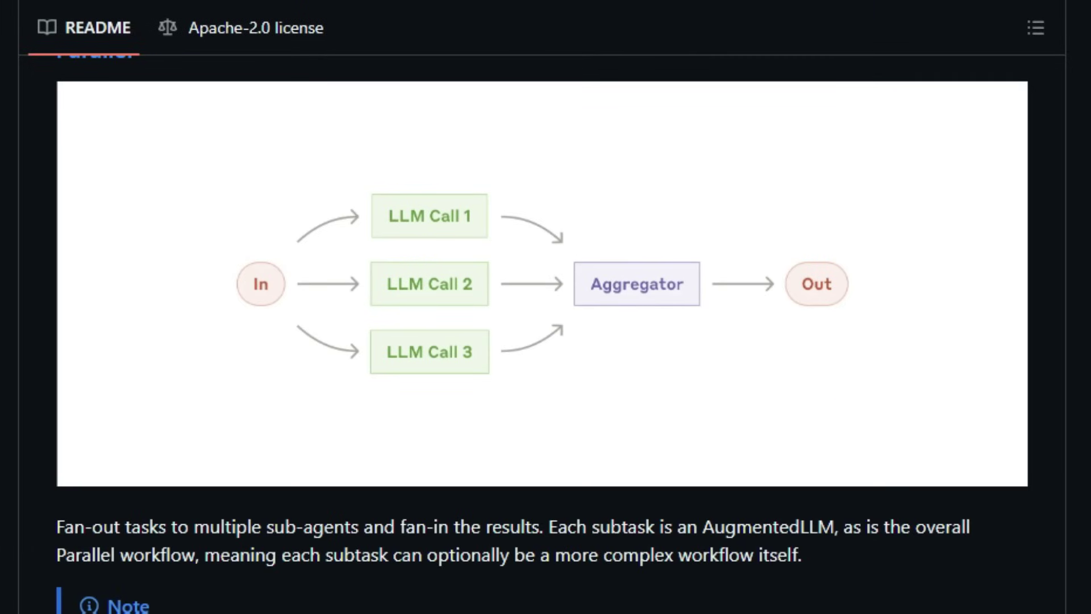
scroll(546, 341, down, 2)
scroll(546, 341, down, 4)
scroll(546, 341, down, 3)
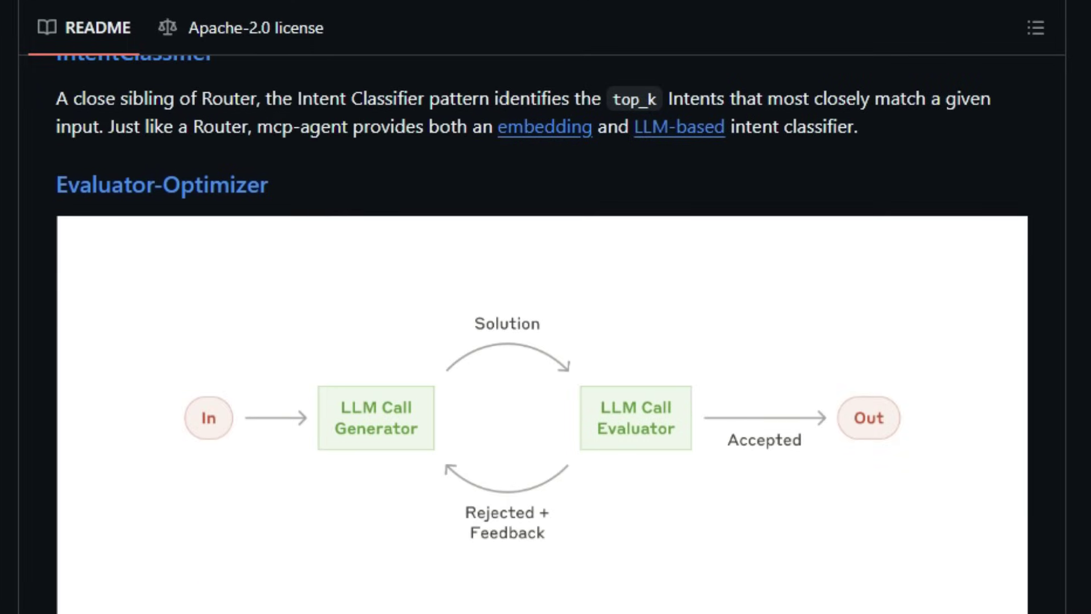
scroll(546, 342, down, 2)
scroll(546, 341, down, 4)
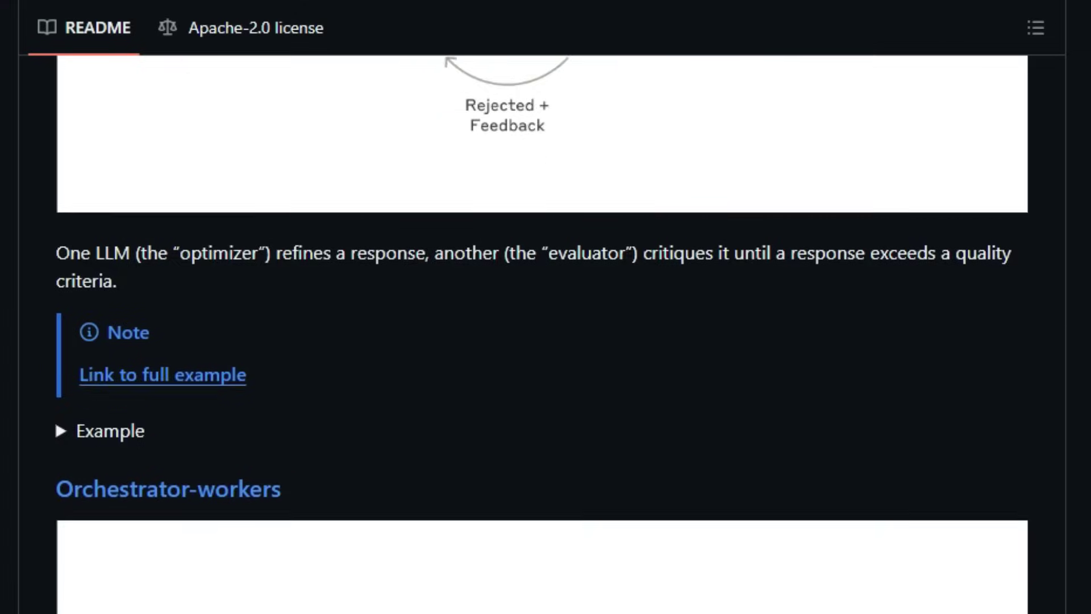
scroll(546, 341, down, 4)
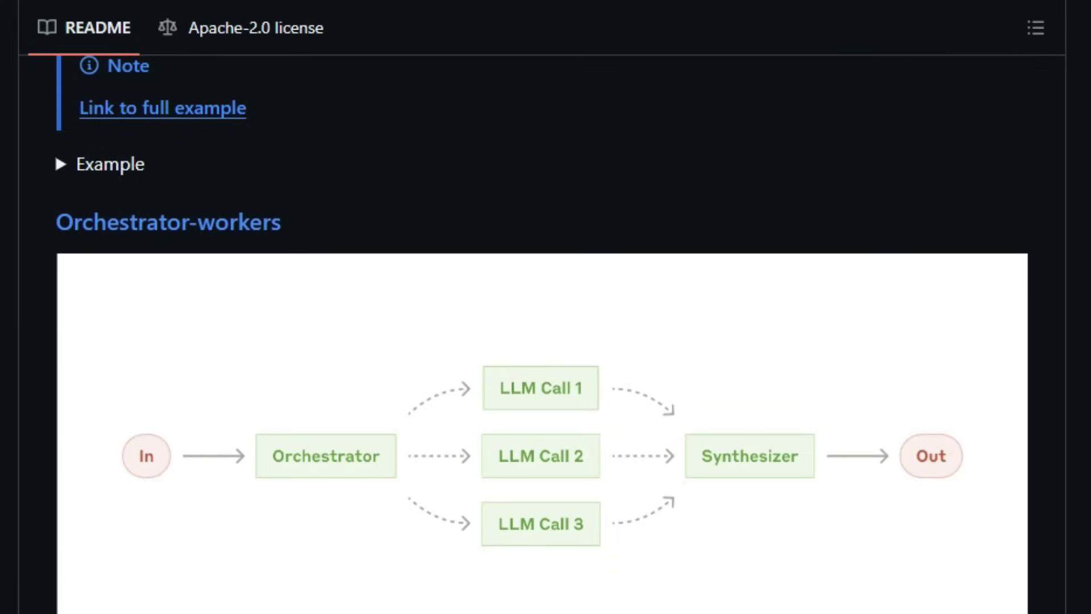
scroll(546, 341, down, 3)
scroll(545, 341, down, 4)
scroll(547, 341, down, 3)
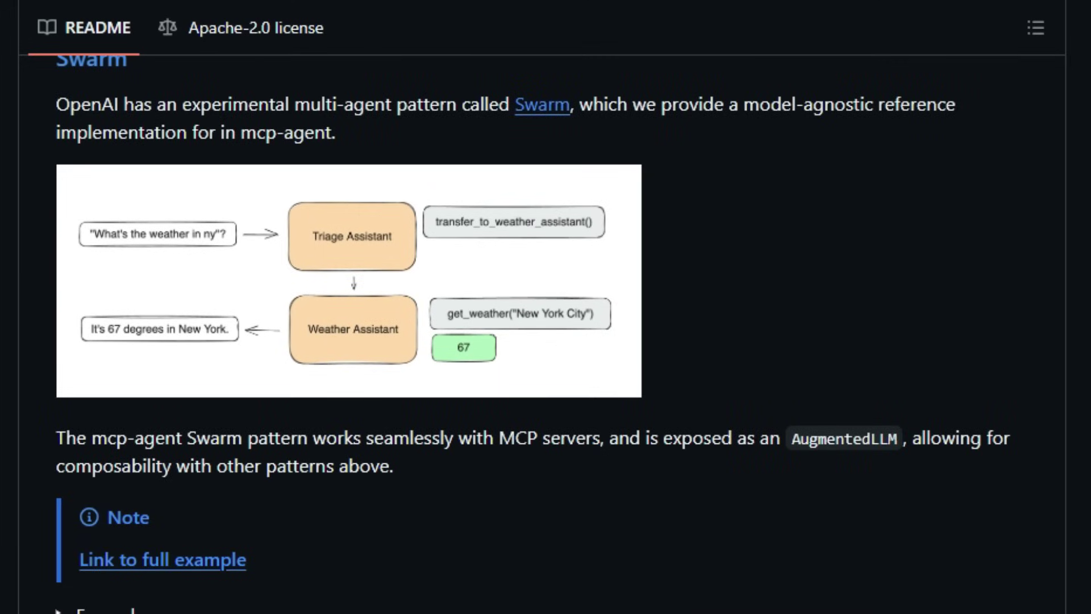
scroll(546, 341, down, 2)
scroll(546, 341, down, 4)
scroll(546, 341, down, 3)
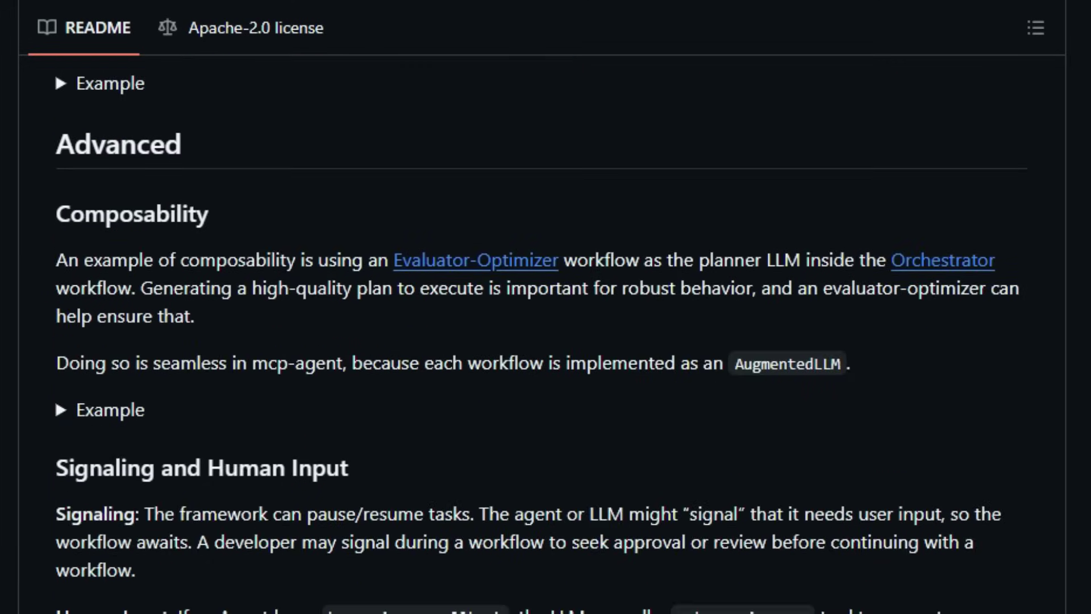
scroll(546, 341, down, 2)
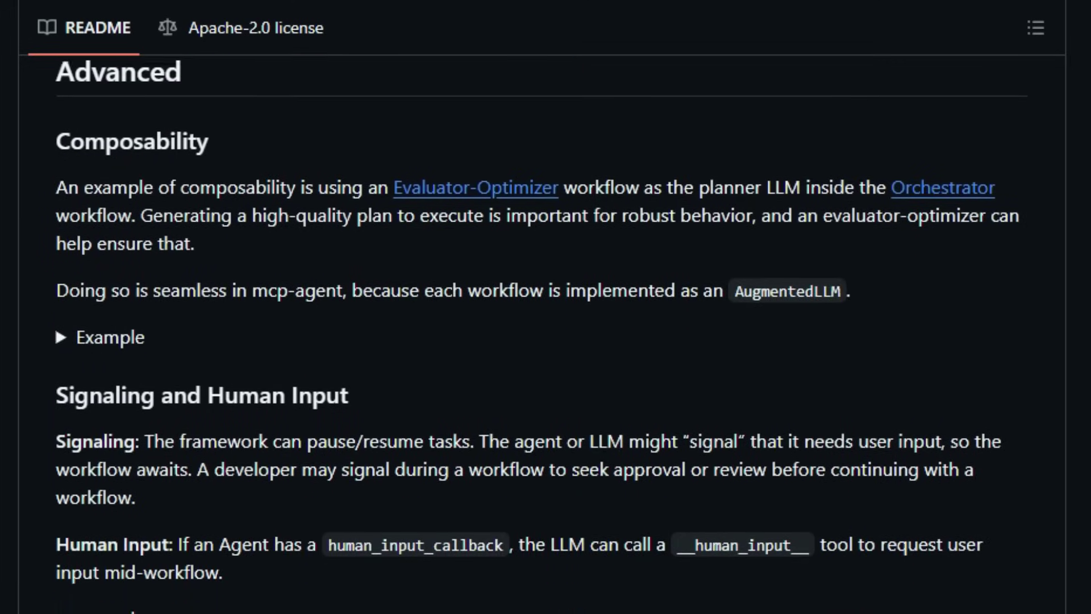
scroll(546, 341, down, 4)
scroll(545, 342, down, 1)
scroll(546, 341, down, 1)
scroll(545, 342, down, 1)
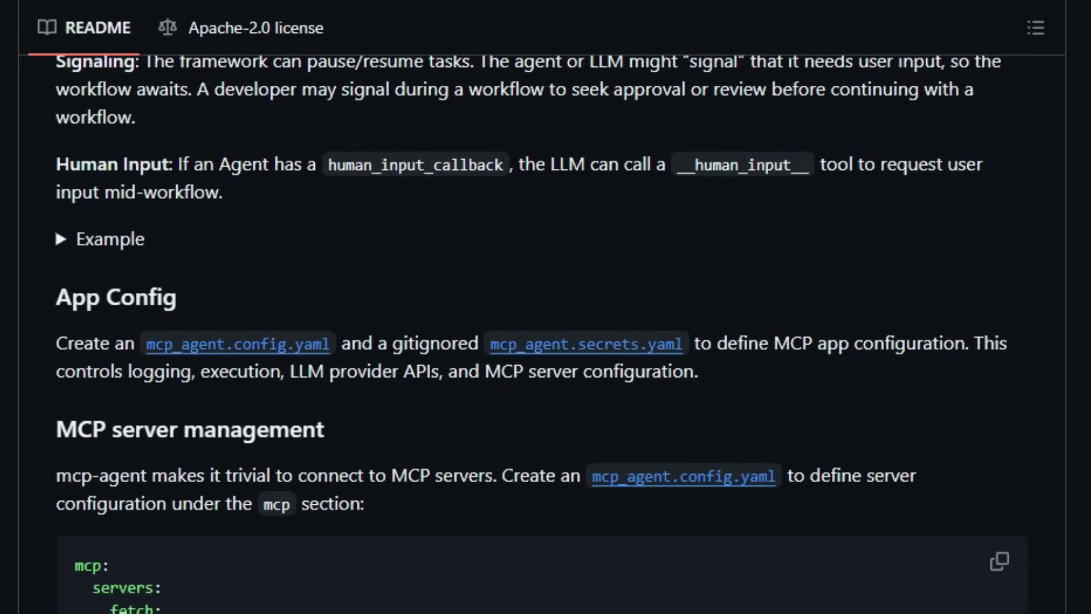
scroll(545, 341, down, 1)
scroll(546, 342, down, 3)
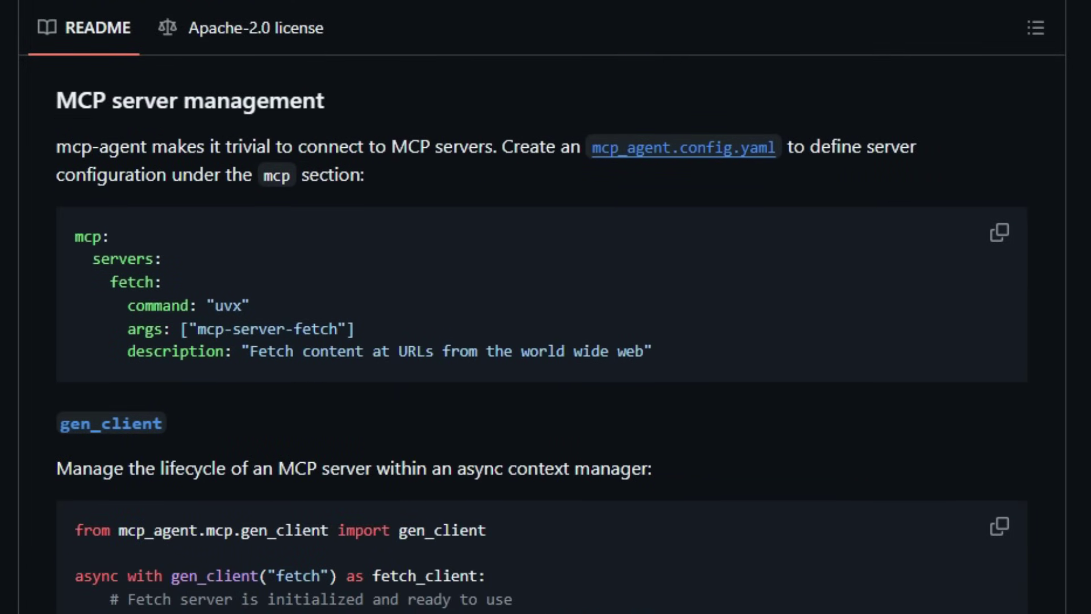
scroll(546, 341, down, 2)
scroll(545, 341, down, 4)
scroll(546, 342, down, 4)
scroll(546, 342, down, 3)
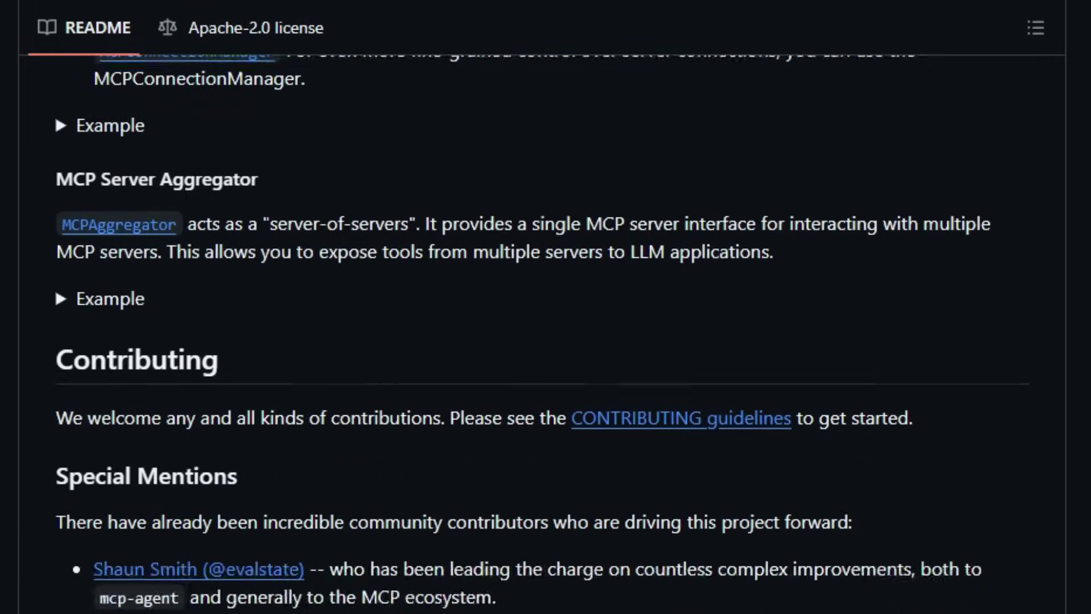
scroll(546, 341, down, 4)
scroll(546, 341, down, 4)
scroll(546, 341, down, 2)
scroll(546, 341, down, 2)
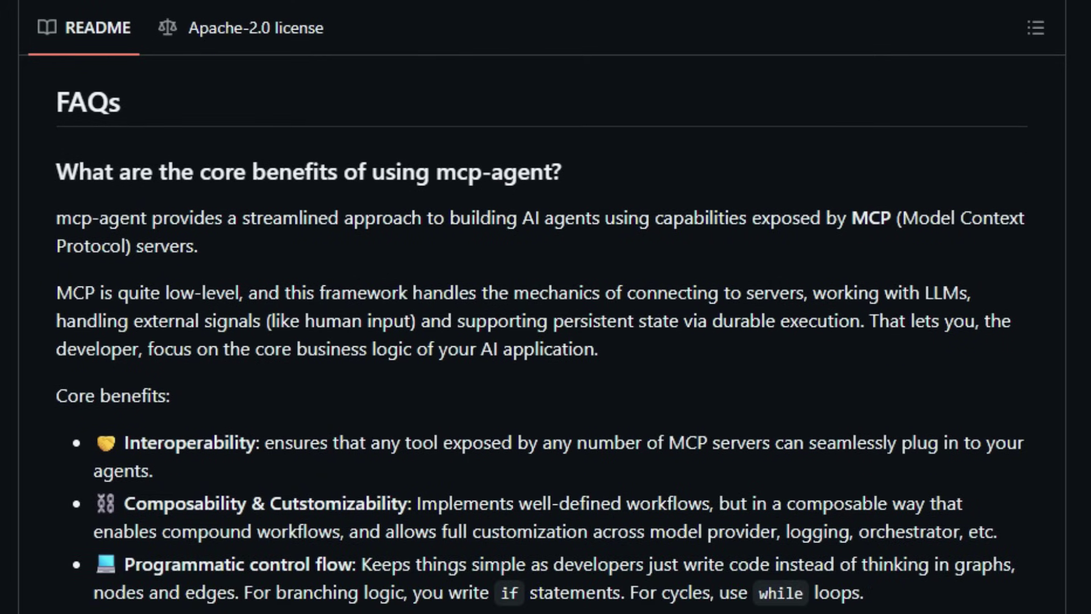
scroll(546, 341, down, 1)
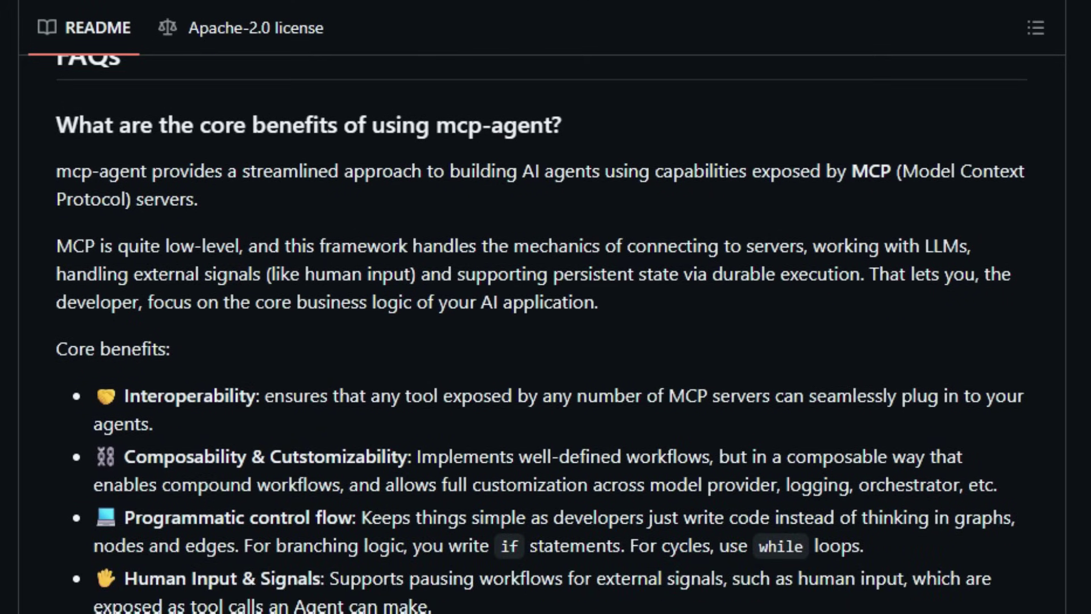
scroll(546, 341, down, 1)
scroll(545, 341, down, 1)
scroll(546, 341, down, 1)
scroll(545, 341, down, 1)
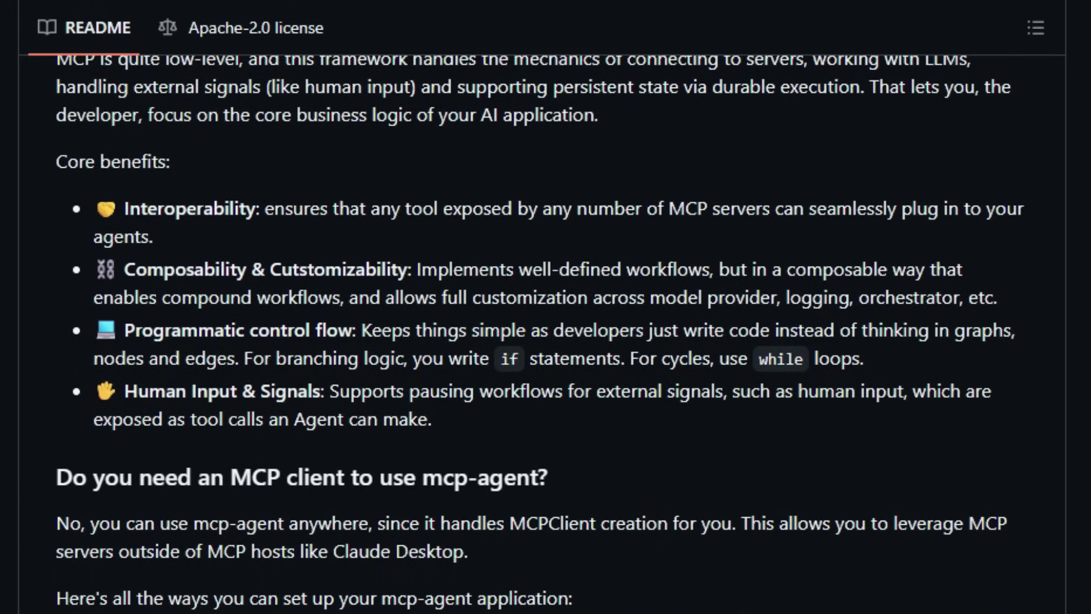
scroll(545, 341, down, 1)
scroll(545, 342, down, 1)
scroll(545, 342, down, 1)
scroll(546, 341, down, 1)
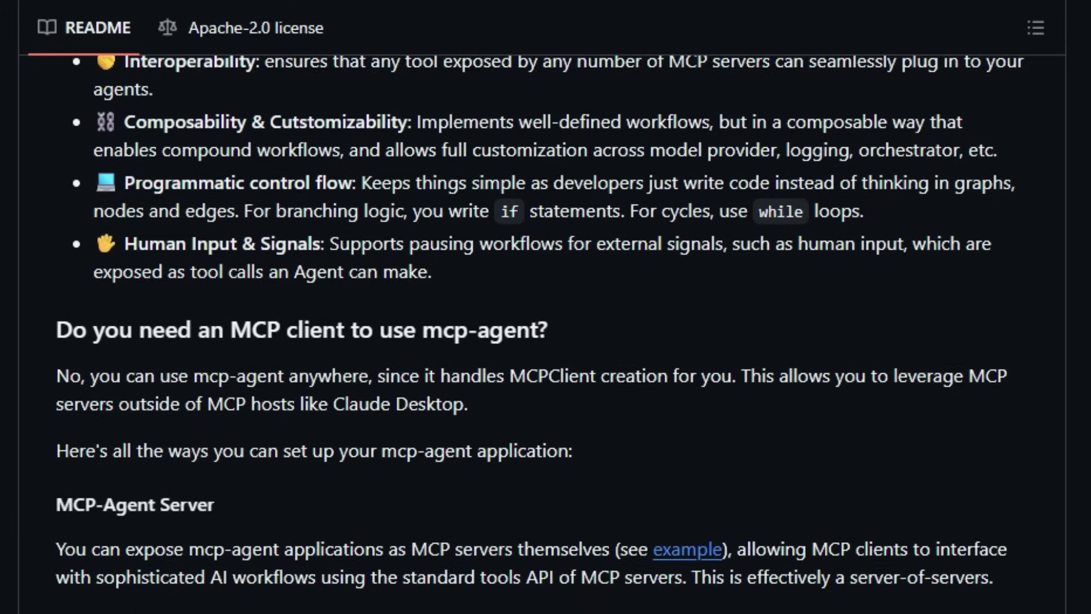
scroll(546, 341, down, 1)
scroll(545, 342, down, 1)
scroll(545, 341, down, 1)
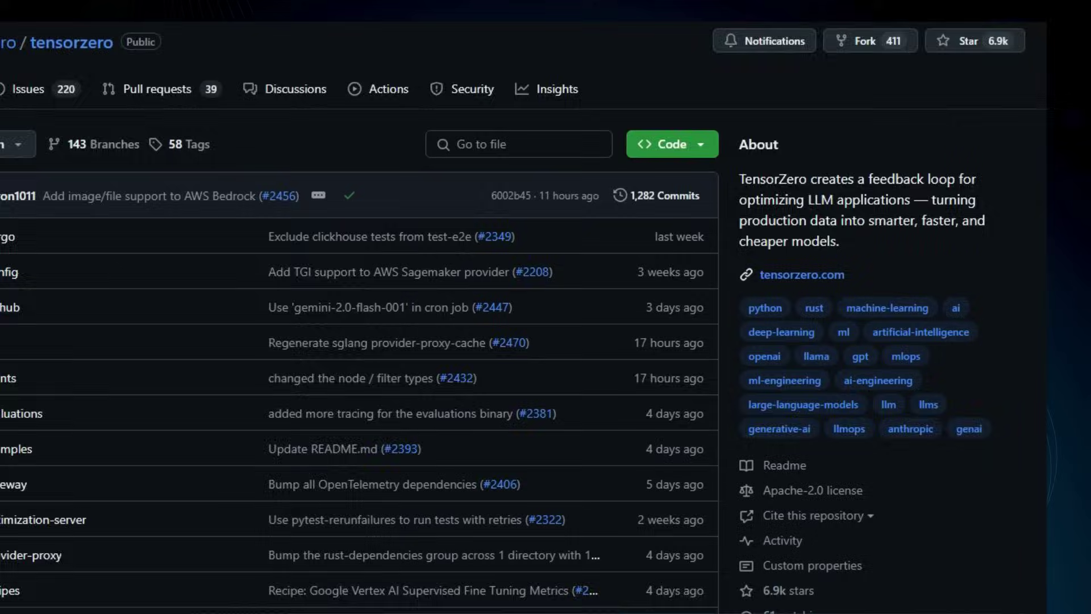
scroll(545, 307, down, 5)
scroll(546, 306, down, 5)
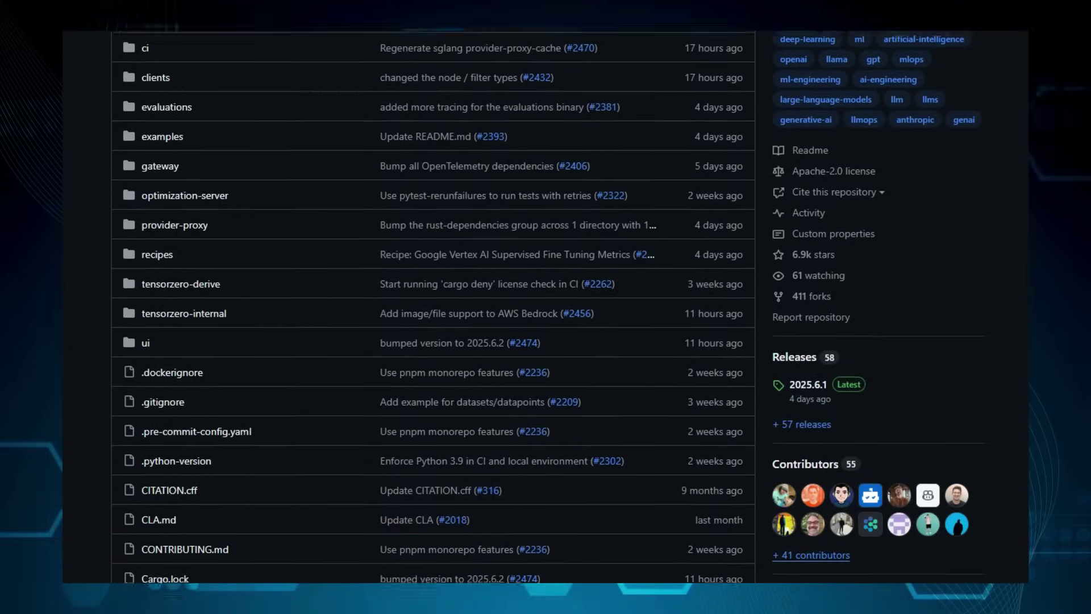
scroll(545, 307, down, 4)
scroll(545, 308, down, 3)
scroll(546, 306, down, 4)
scroll(546, 308, down, 4)
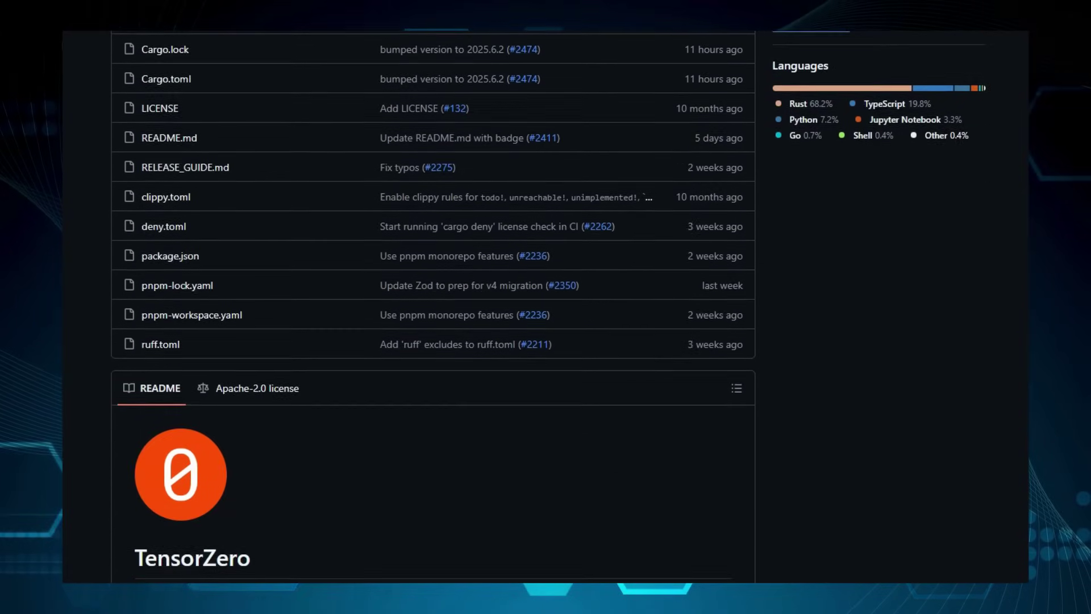
scroll(546, 307, down, 4)
scroll(546, 307, down, 3)
scroll(546, 308, down, 2)
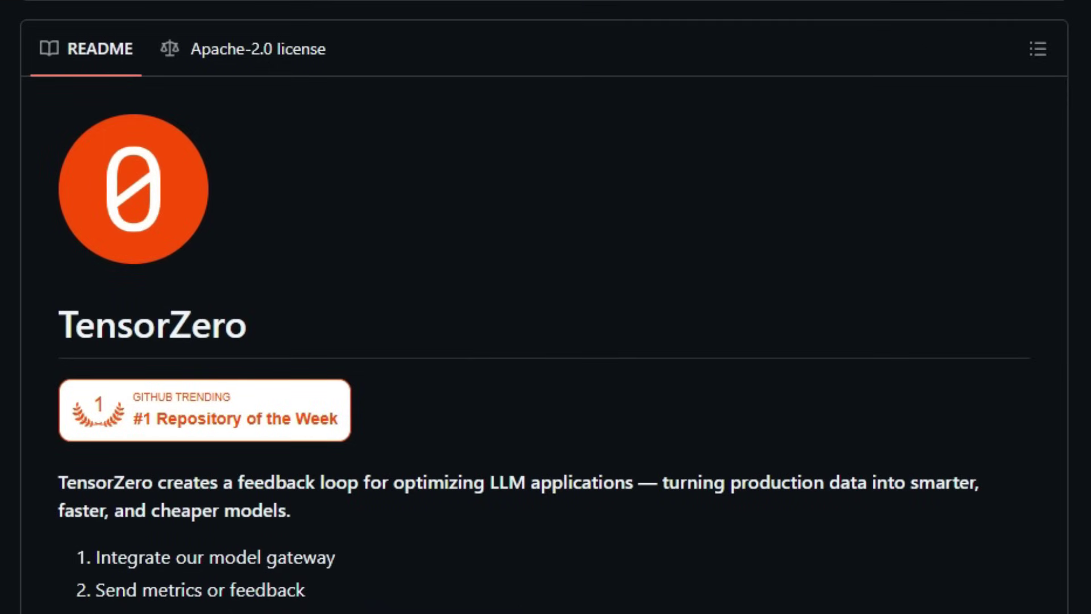
scroll(546, 307, down, 1)
scroll(546, 307, down, 1)
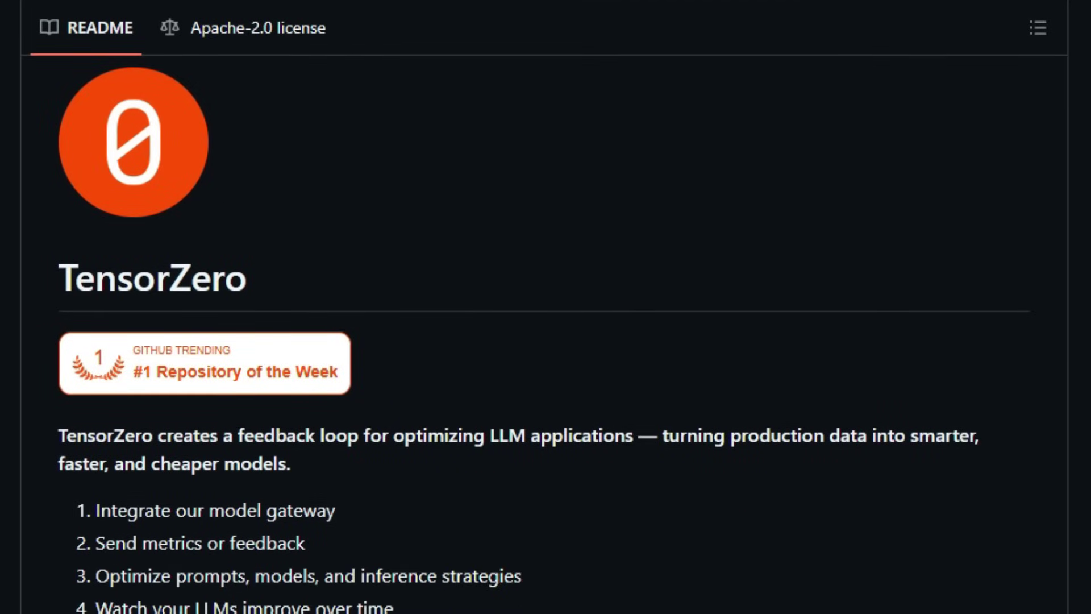
scroll(545, 307, down, 2)
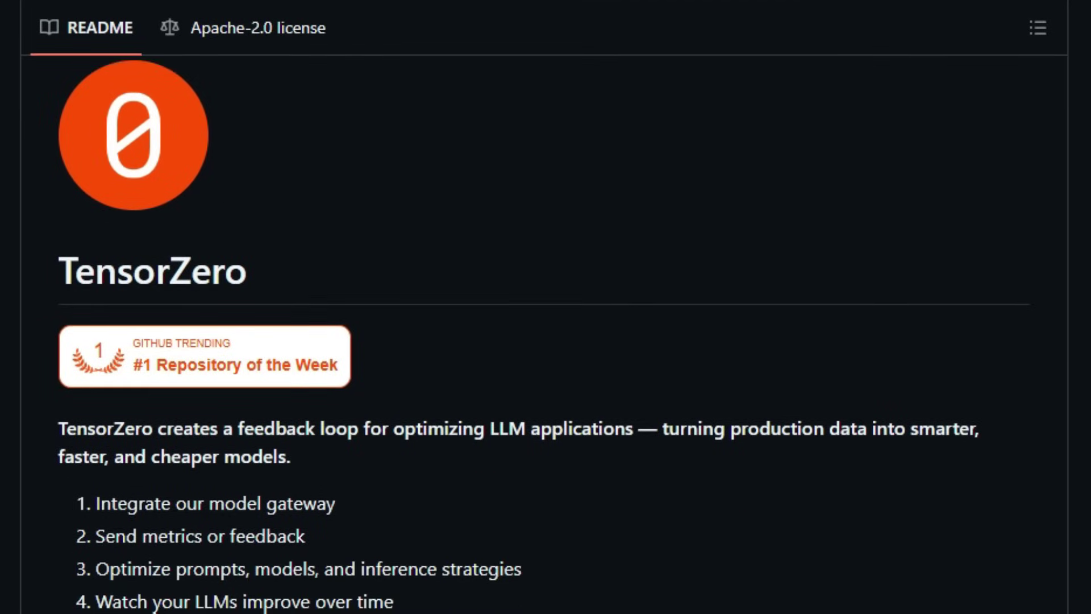
scroll(546, 308, down, 2)
scroll(546, 306, down, 4)
scroll(546, 307, down, 4)
scroll(545, 307, down, 3)
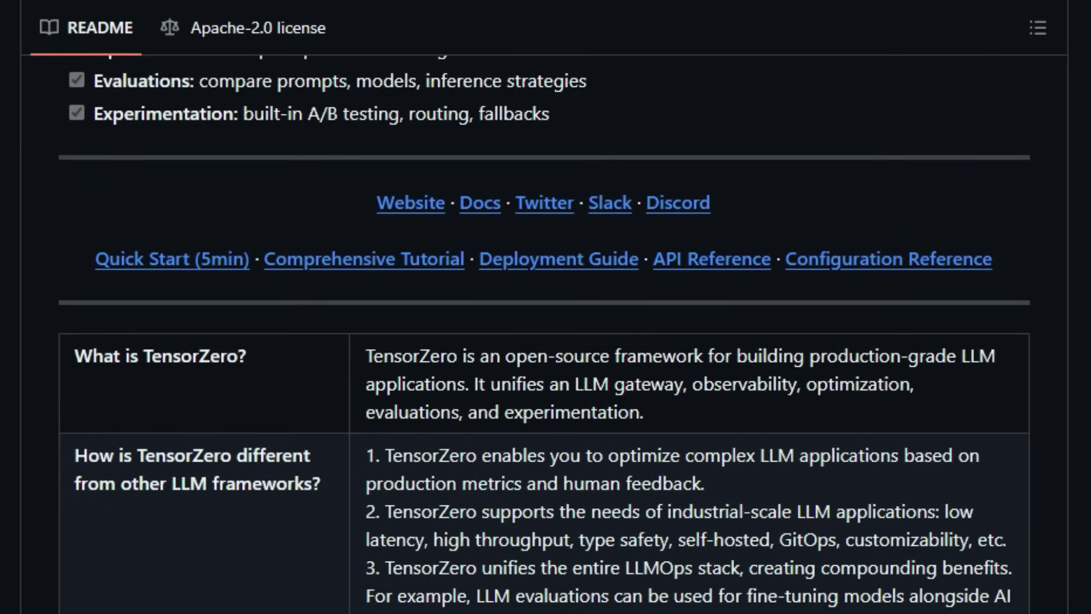
scroll(545, 307, down, 2)
scroll(546, 308, down, 1)
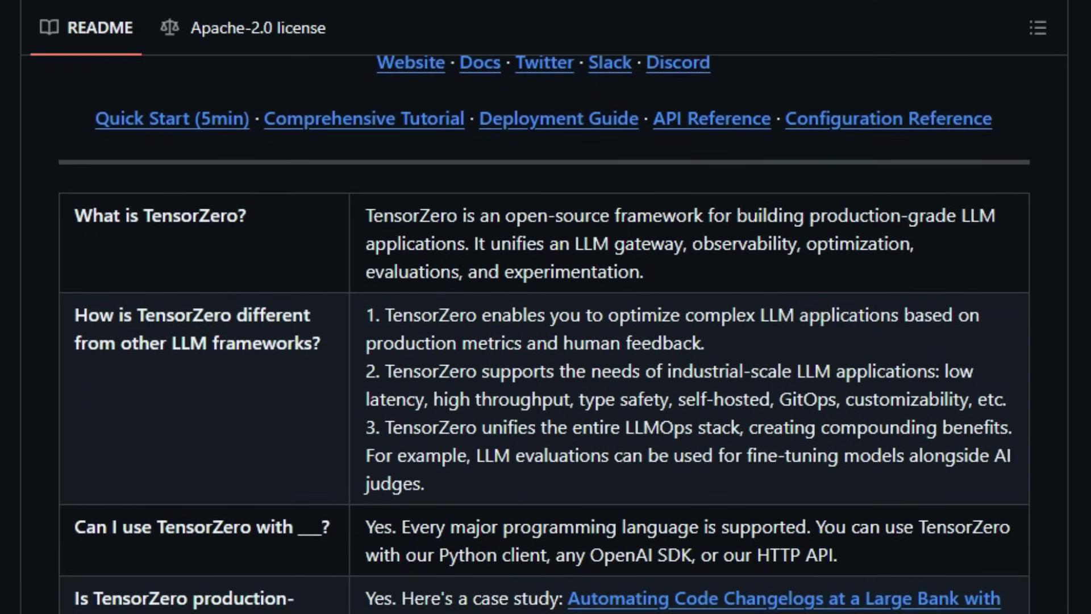
scroll(545, 307, down, 1)
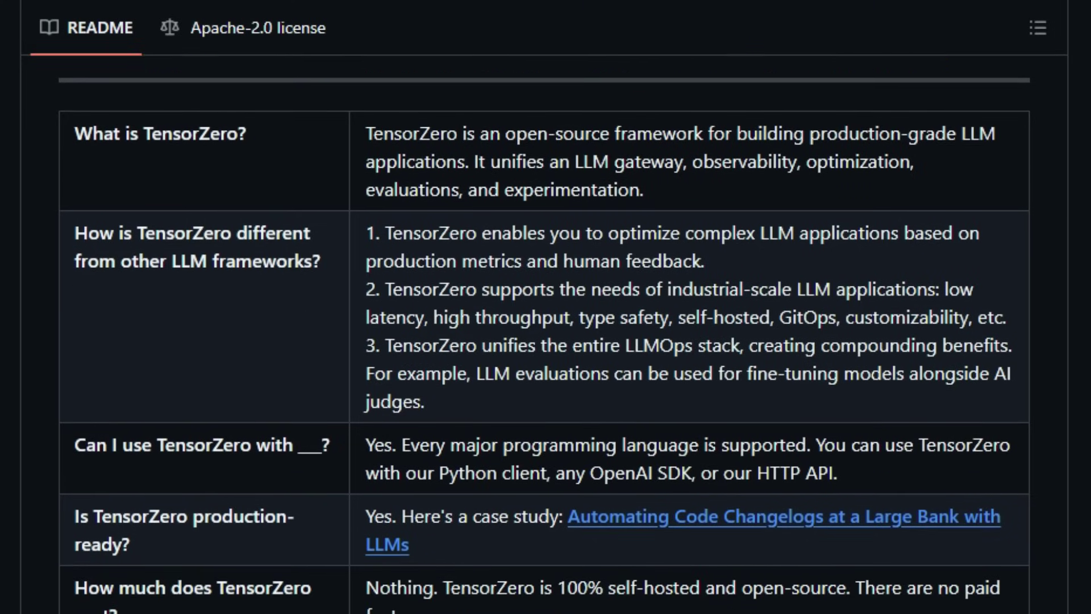
scroll(546, 307, down, 1)
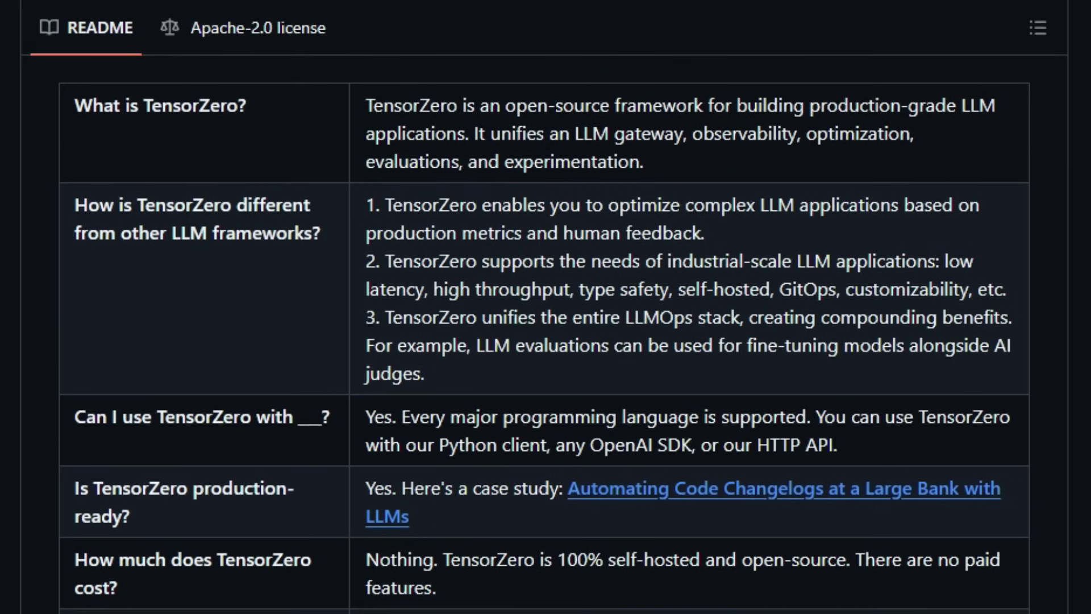
scroll(546, 307, down, 2)
scroll(546, 307, down, 3)
scroll(545, 307, down, 3)
scroll(546, 307, down, 3)
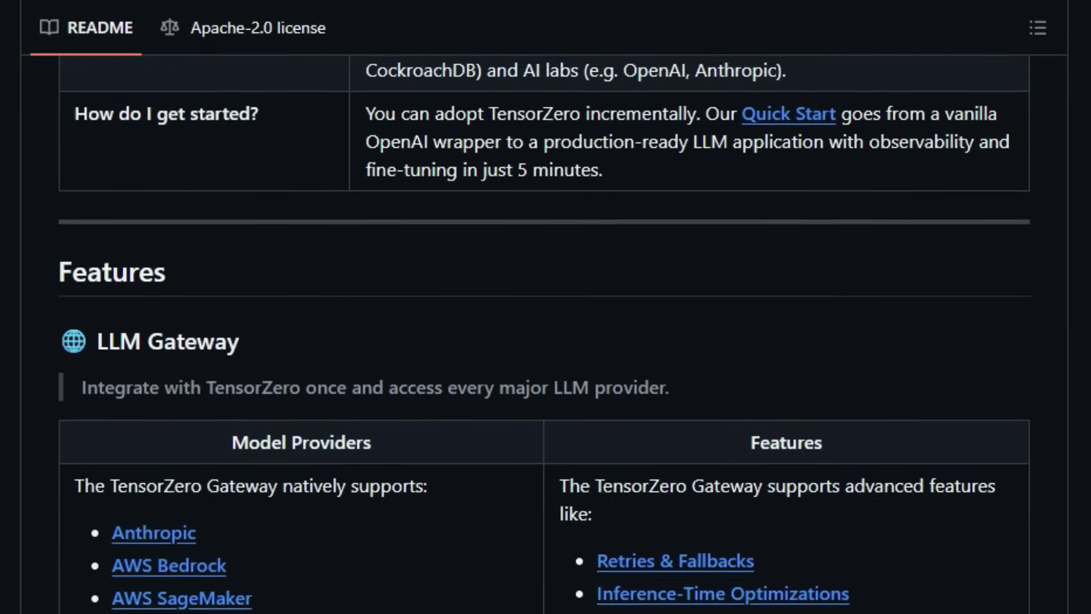
scroll(546, 307, down, 3)
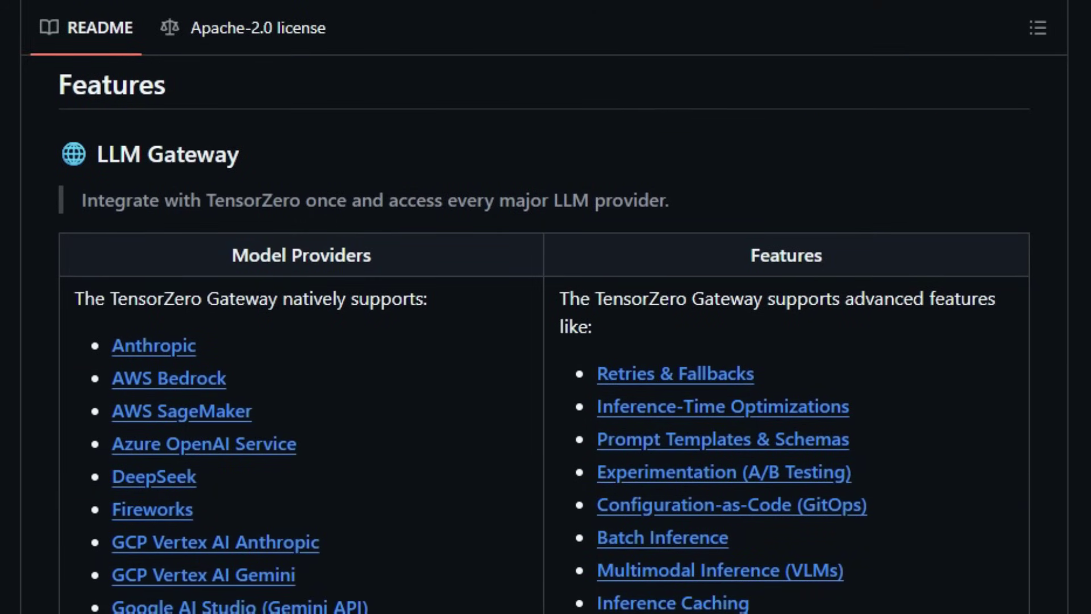
scroll(545, 307, down, 1)
scroll(546, 307, down, 3)
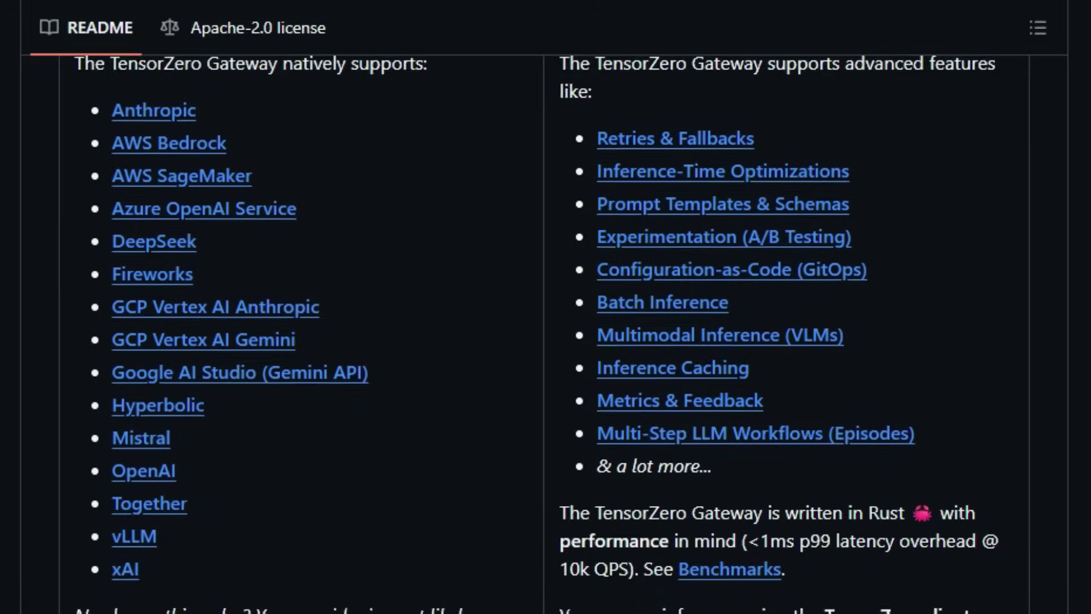
scroll(545, 307, down, 3)
scroll(546, 308, down, 3)
scroll(546, 308, down, 3)
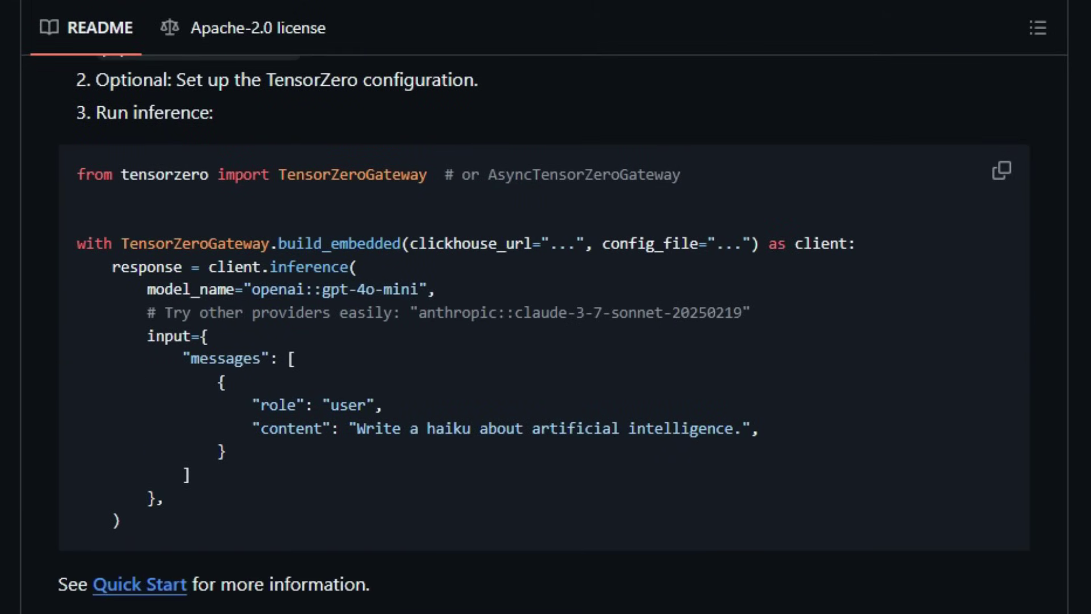
scroll(547, 341, down, 1)
scroll(545, 340, down, 1)
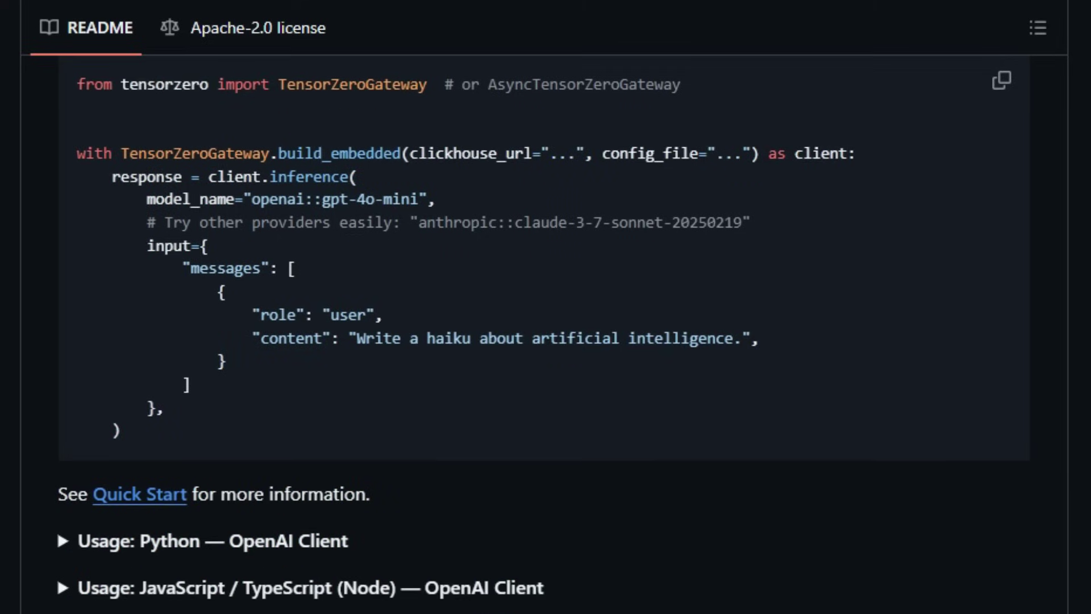
scroll(546, 341, down, 2)
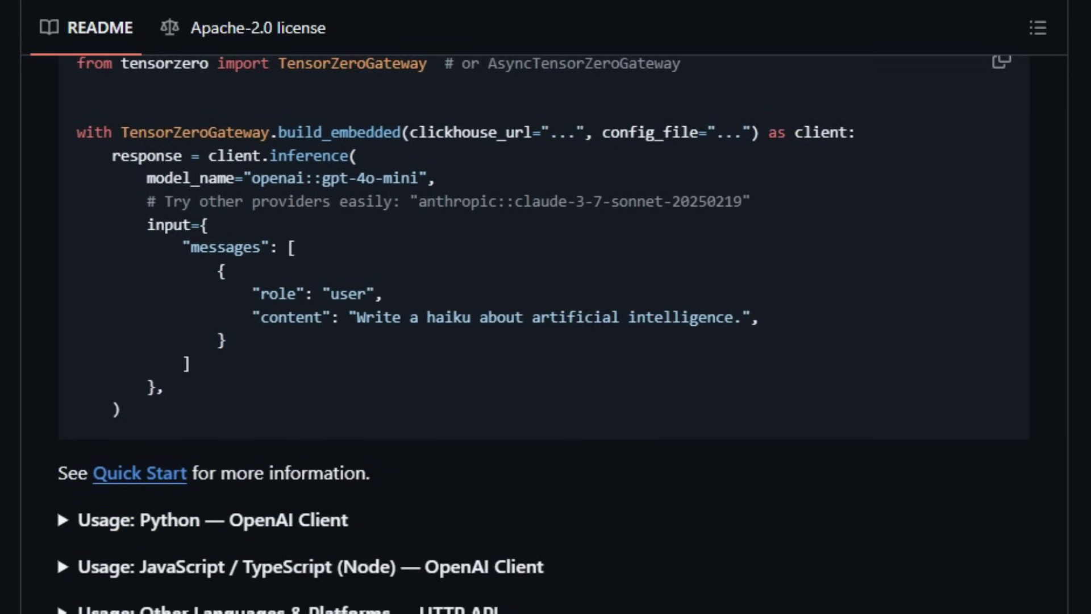
scroll(546, 341, down, 2)
scroll(546, 342, down, 3)
scroll(546, 342, down, 3)
scroll(546, 341, down, 2)
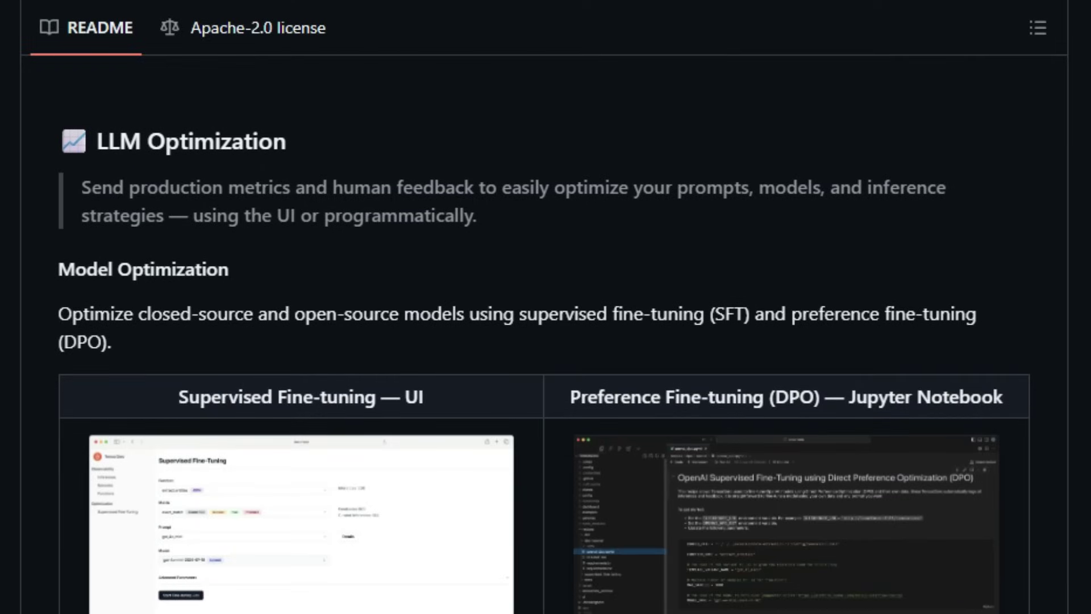
scroll(546, 341, down, 1)
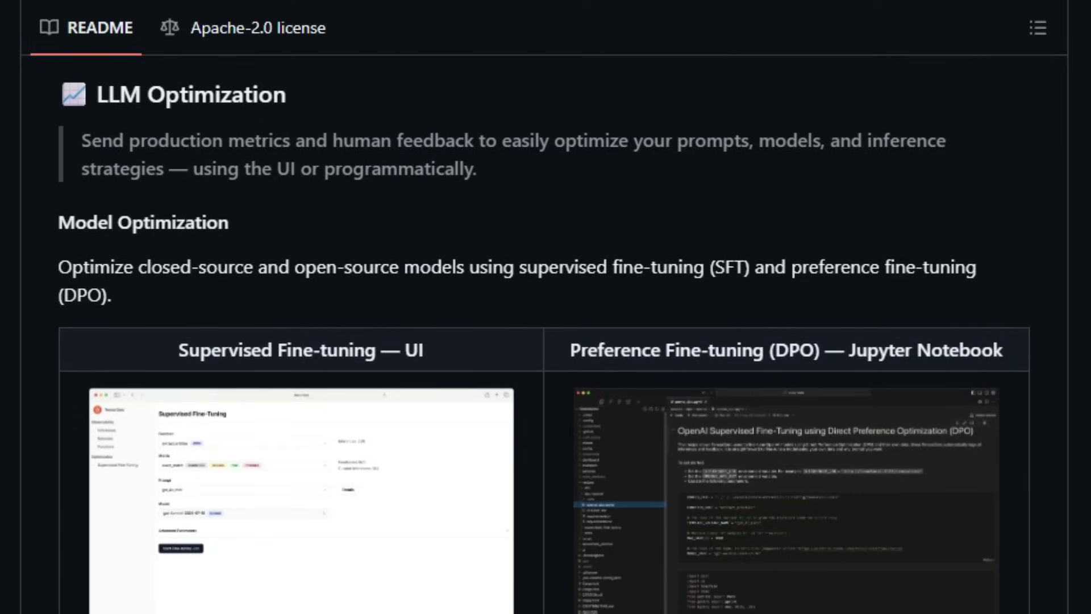
scroll(546, 342, down, 2)
scroll(545, 341, down, 2)
scroll(546, 341, down, 3)
scroll(546, 341, down, 3)
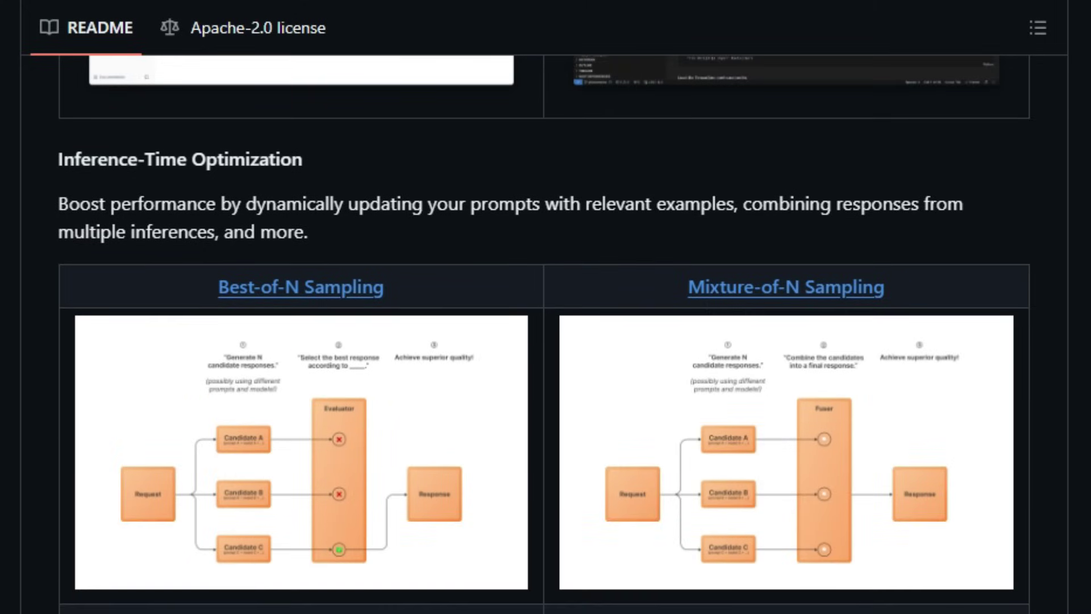
scroll(546, 341, down, 2)
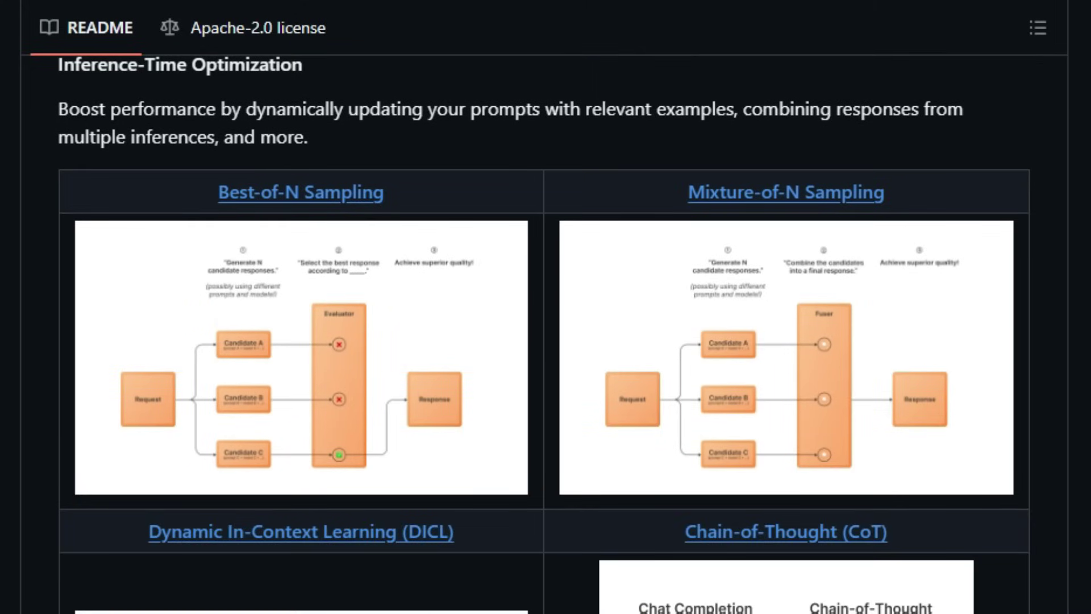
scroll(546, 341, down, 1)
scroll(546, 341, down, 1)
scroll(546, 341, down, 4)
scroll(546, 341, down, 3)
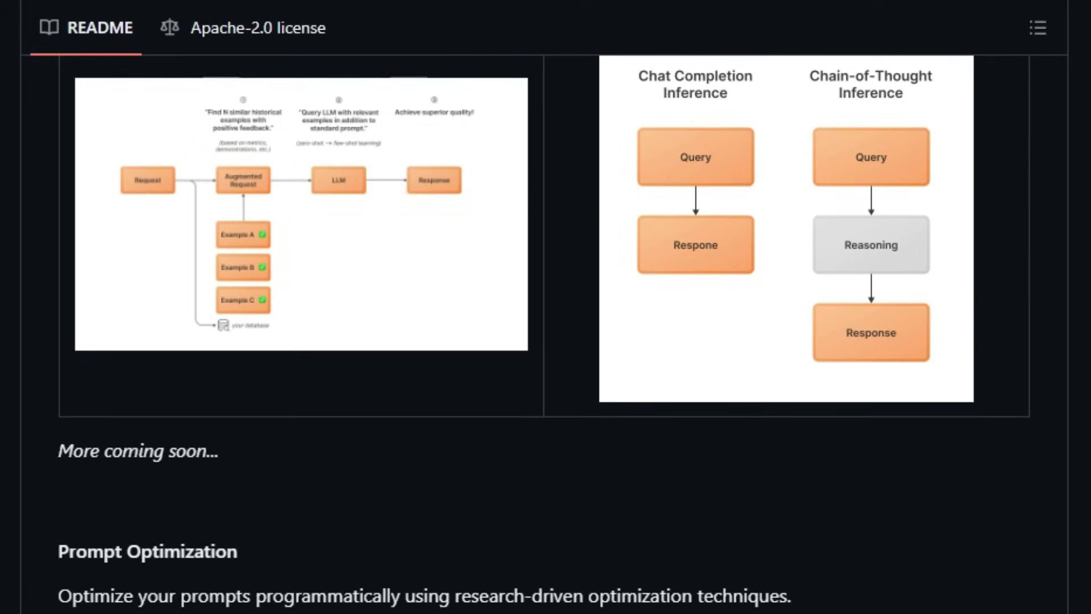
scroll(546, 341, down, 3)
scroll(546, 341, down, 2)
scroll(546, 342, down, 1)
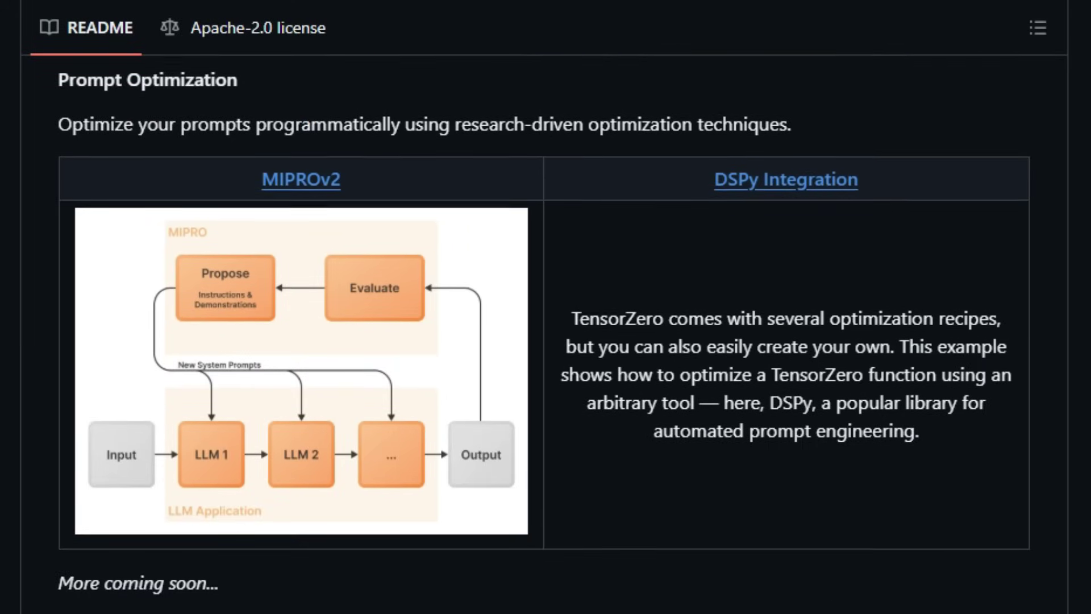
scroll(546, 342, down, 1)
scroll(545, 341, down, 4)
scroll(545, 341, down, 4)
scroll(546, 341, down, 3)
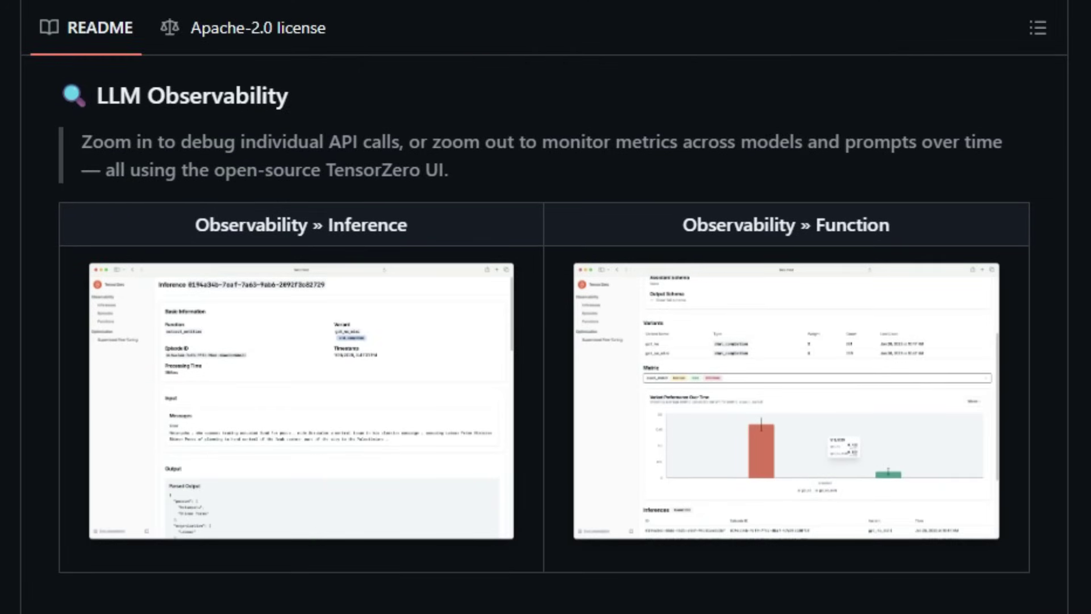
scroll(545, 341, down, 1)
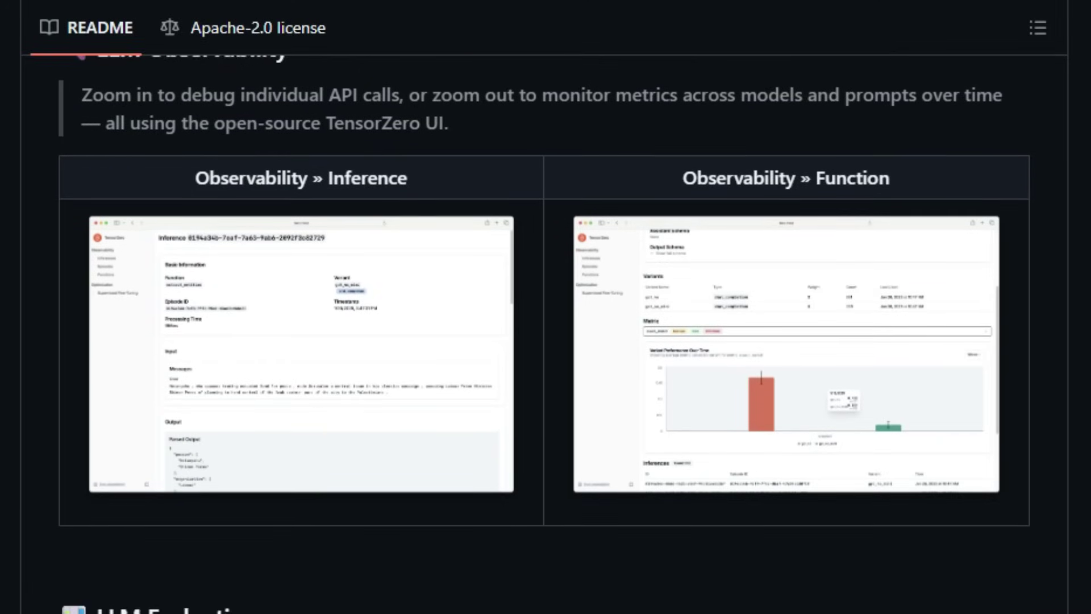
scroll(546, 341, down, 4)
scroll(545, 341, down, 4)
scroll(547, 341, down, 2)
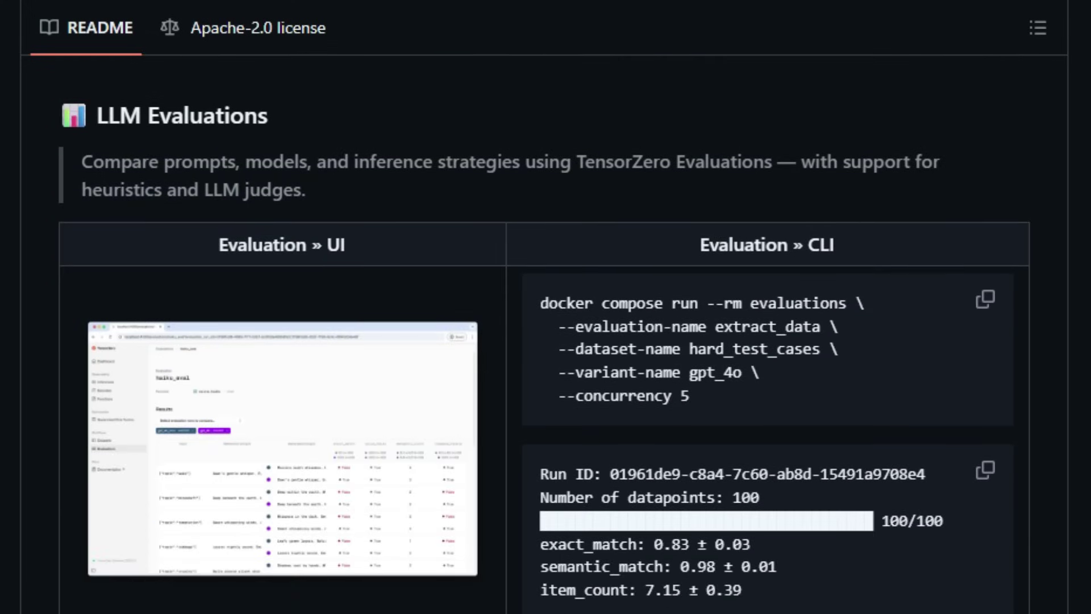
scroll(546, 341, down, 3)
scroll(546, 341, down, 4)
scroll(546, 341, down, 5)
scroll(546, 342, down, 5)
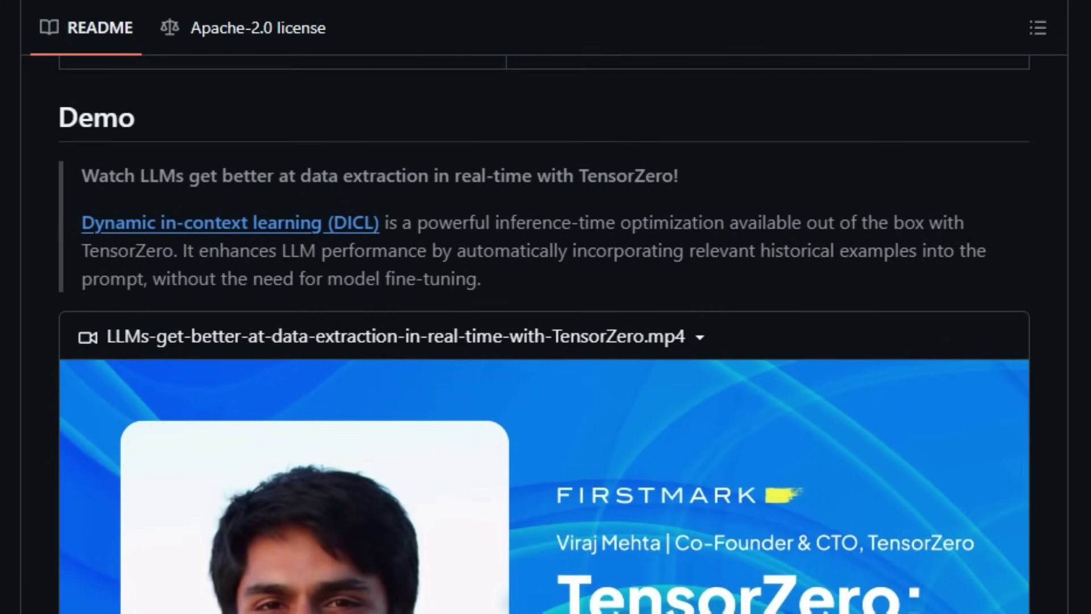
scroll(546, 341, down, 1)
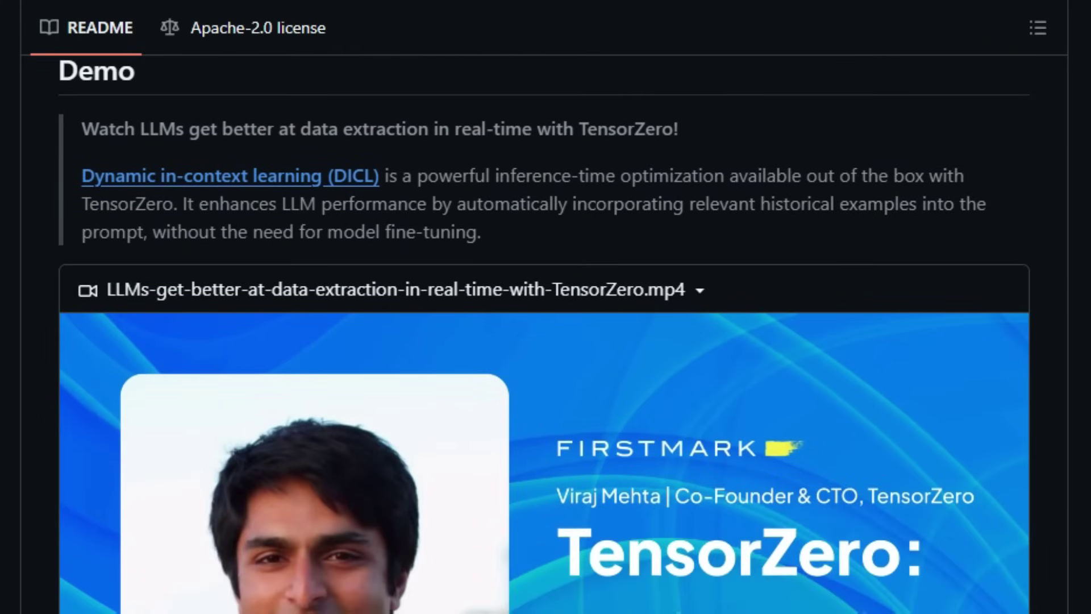
scroll(546, 341, down, 1)
scroll(546, 341, down, 4)
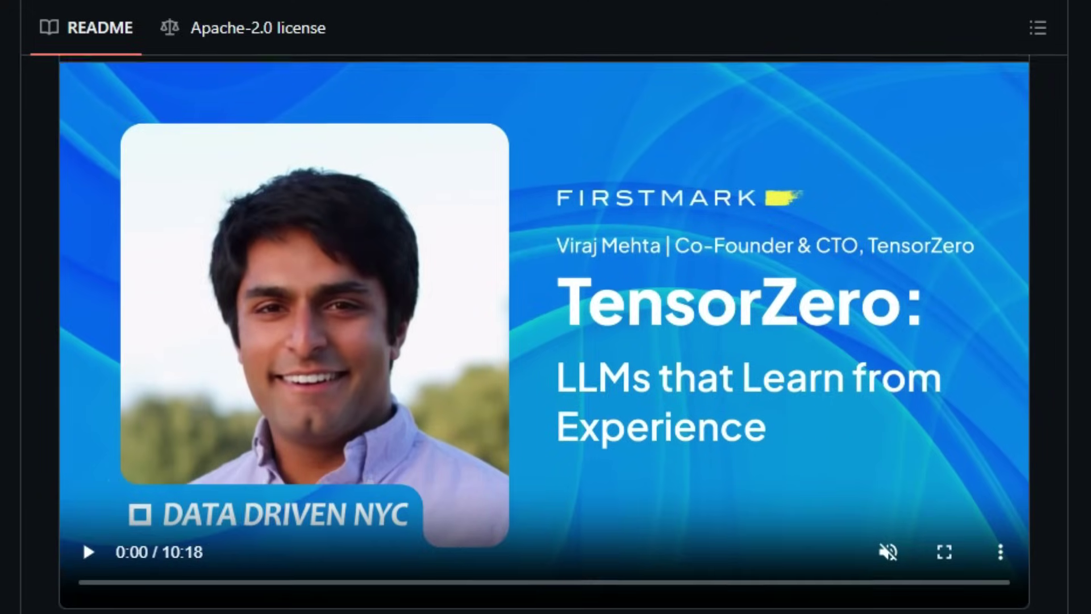
scroll(546, 341, down, 5)
scroll(546, 341, down, 4)
scroll(545, 341, down, 1)
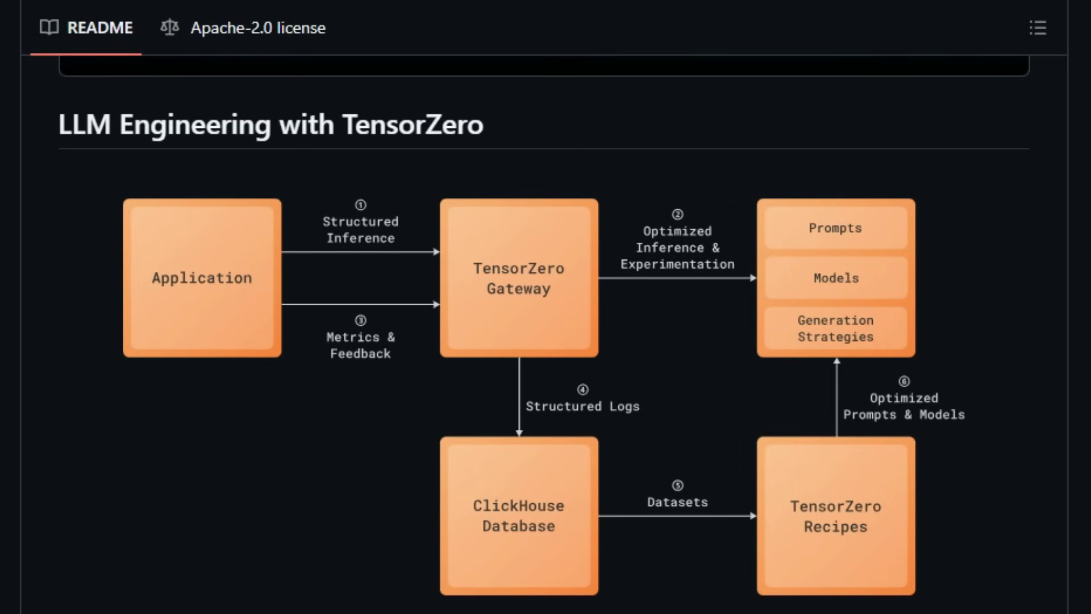
scroll(545, 341, down, 2)
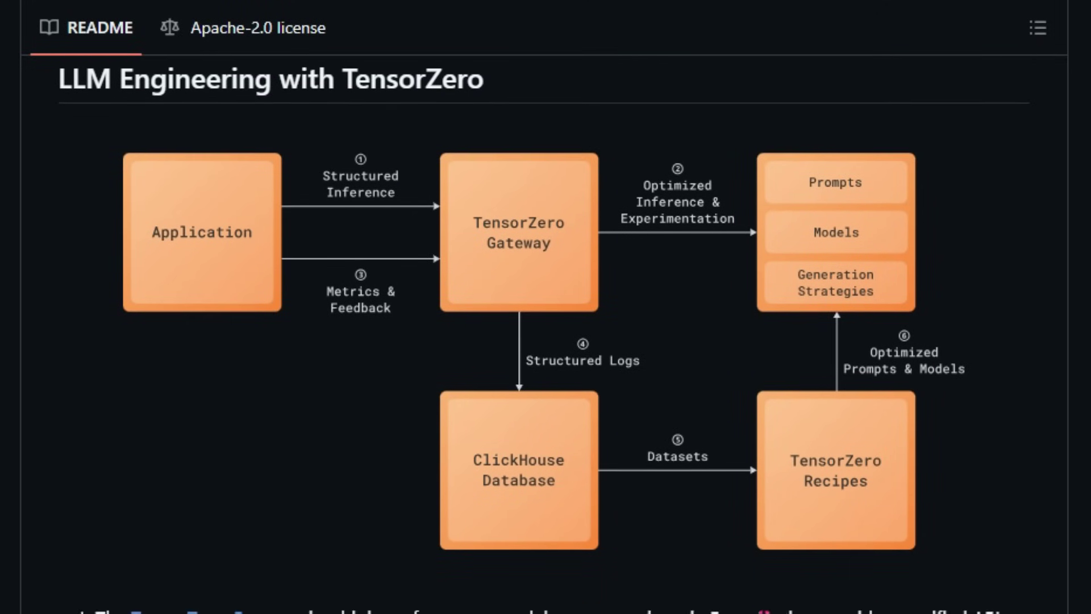
scroll(546, 341, down, 4)
scroll(545, 341, down, 4)
scroll(546, 341, down, 4)
scroll(546, 341, down, 3)
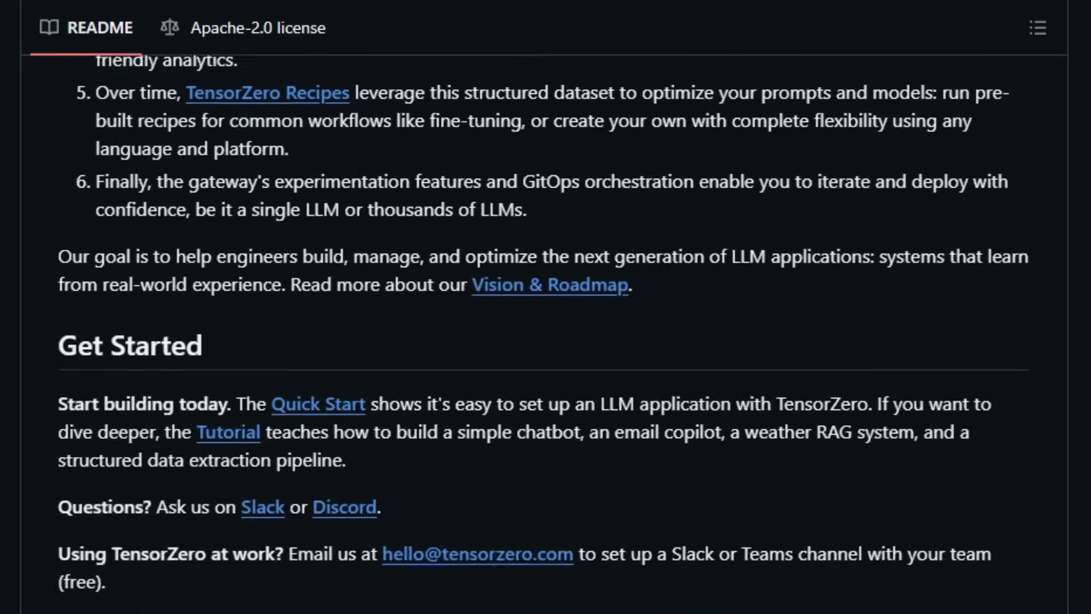
scroll(546, 341, down, 2)
scroll(546, 340, down, 1)
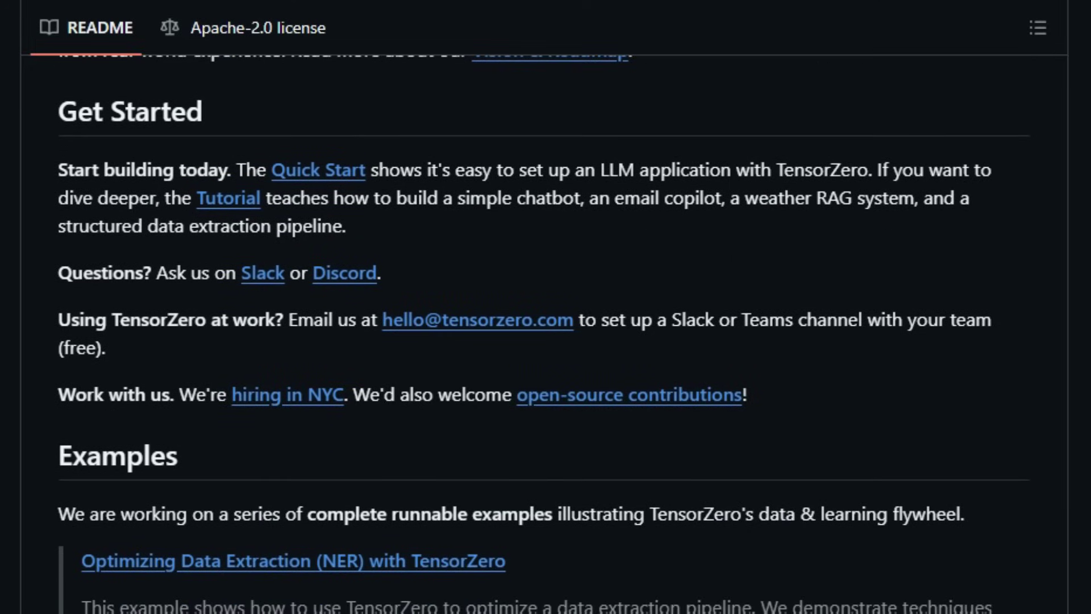
scroll(547, 341, down, 2)
scroll(546, 341, down, 2)
scroll(546, 341, down, 2)
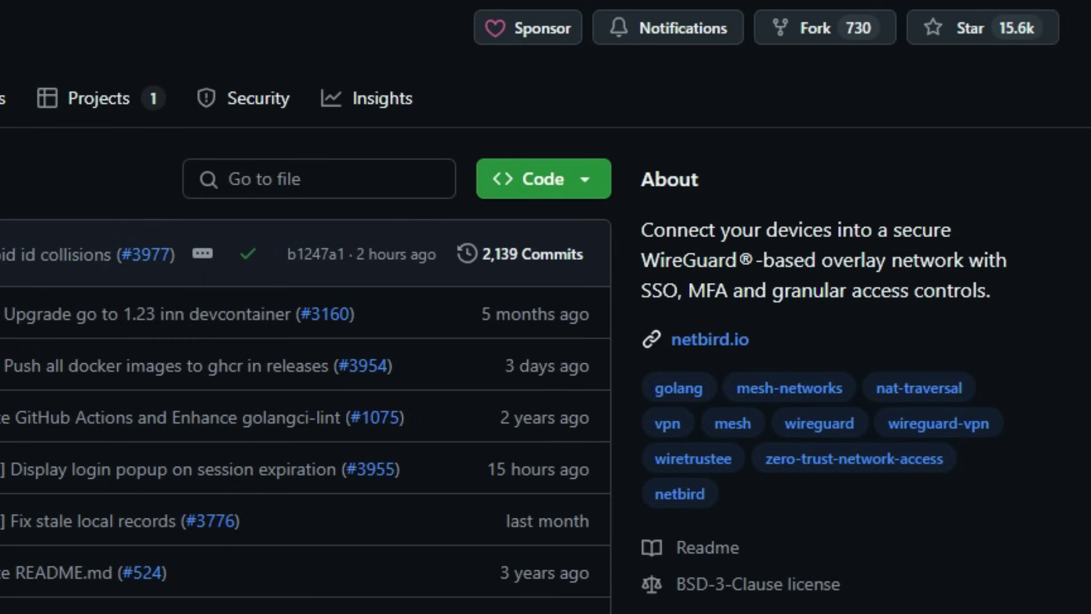
scroll(546, 341, down, 5)
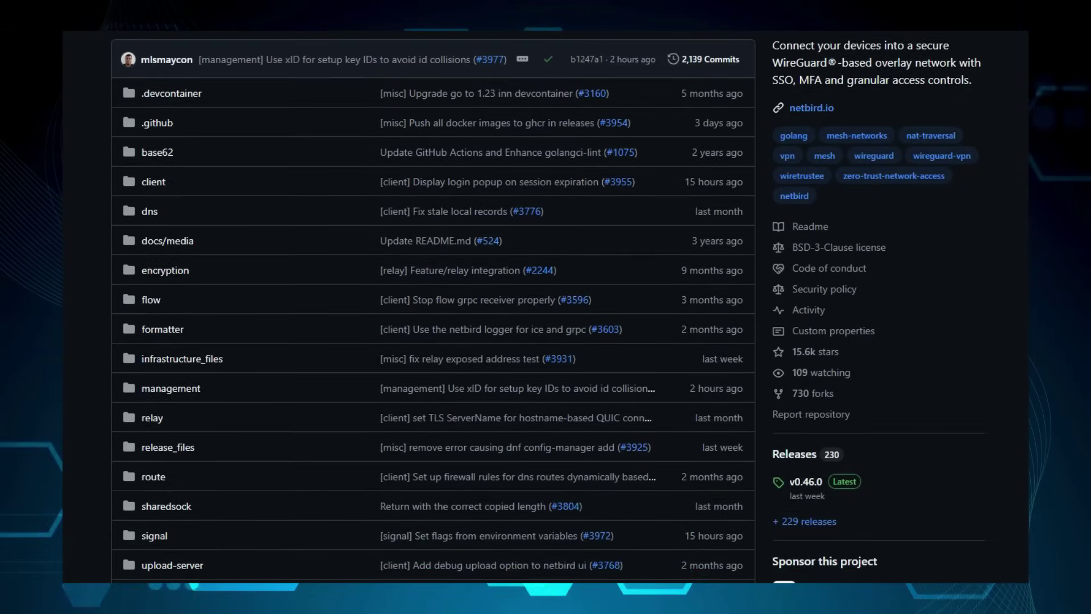
scroll(546, 341, down, 5)
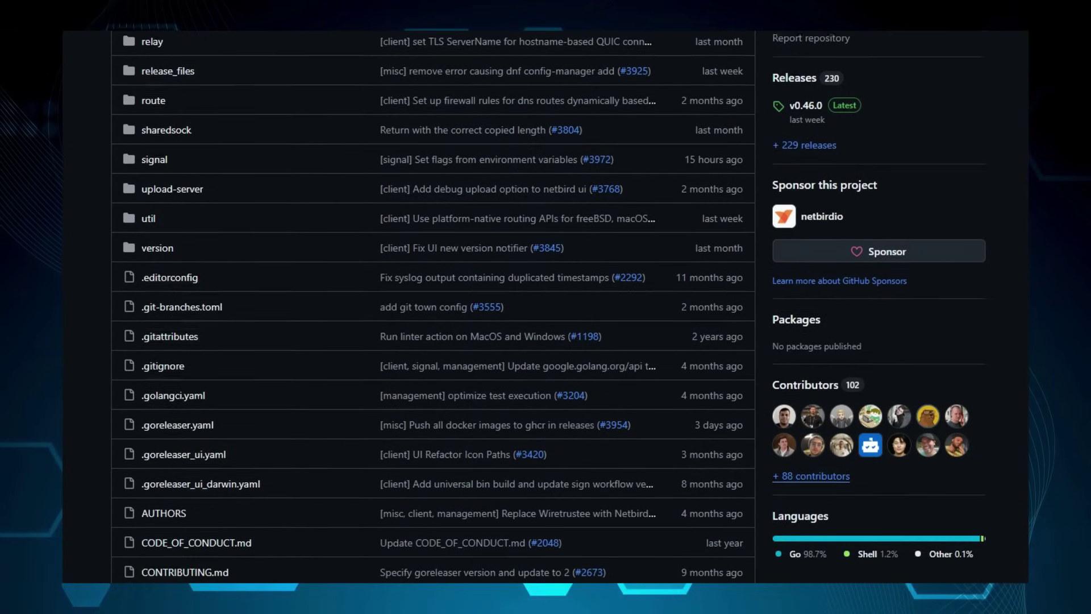
scroll(546, 341, down, 3)
scroll(546, 341, down, 3)
scroll(545, 341, down, 3)
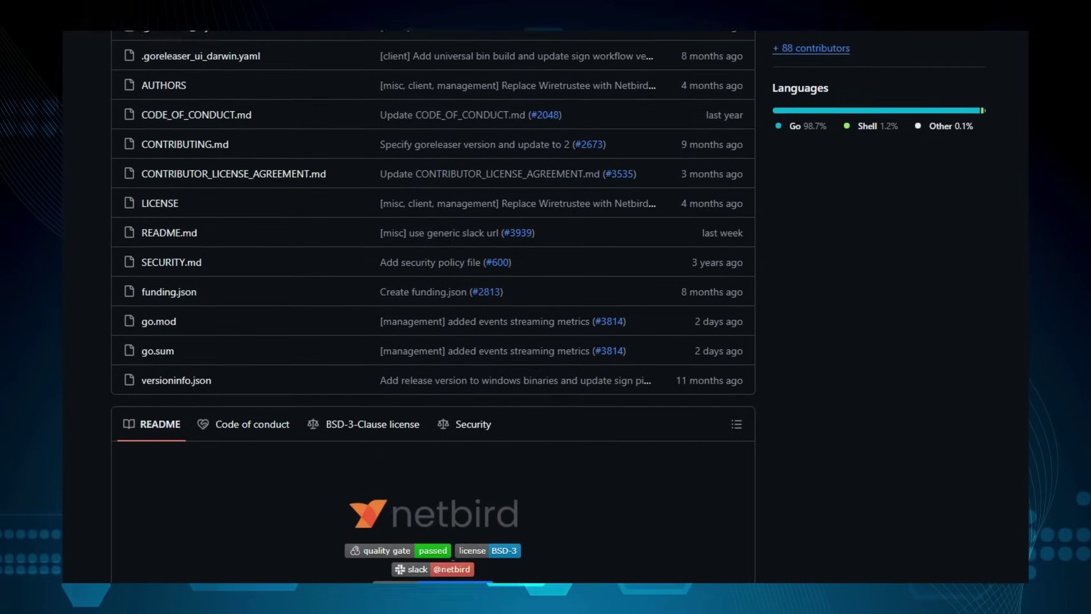
scroll(546, 341, down, 3)
scroll(545, 341, down, 3)
scroll(546, 341, down, 3)
scroll(545, 341, down, 2)
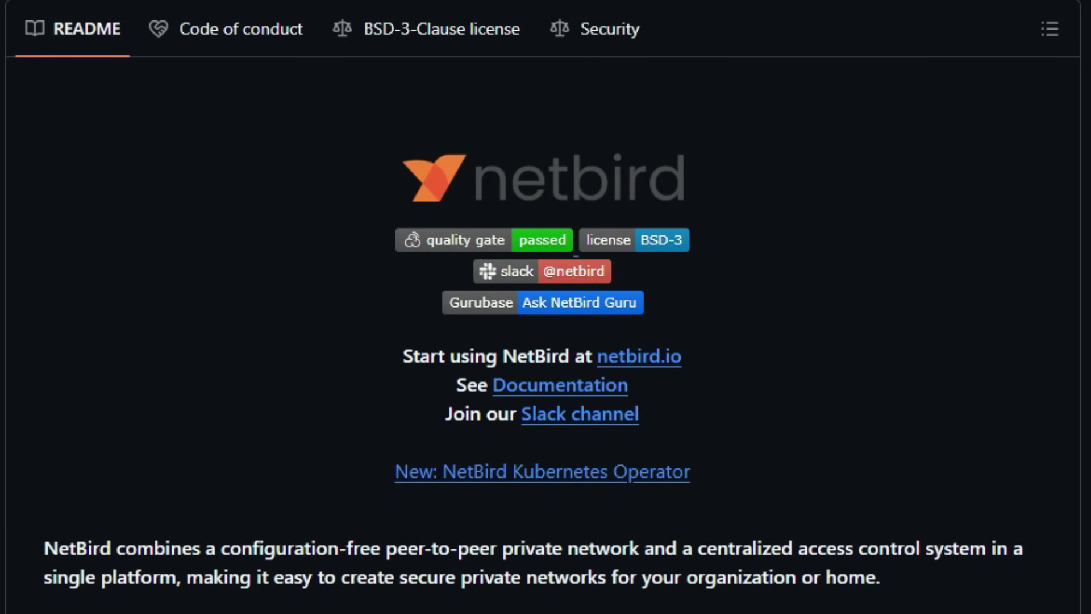
scroll(545, 342, down, 3)
scroll(546, 341, down, 3)
scroll(546, 342, down, 3)
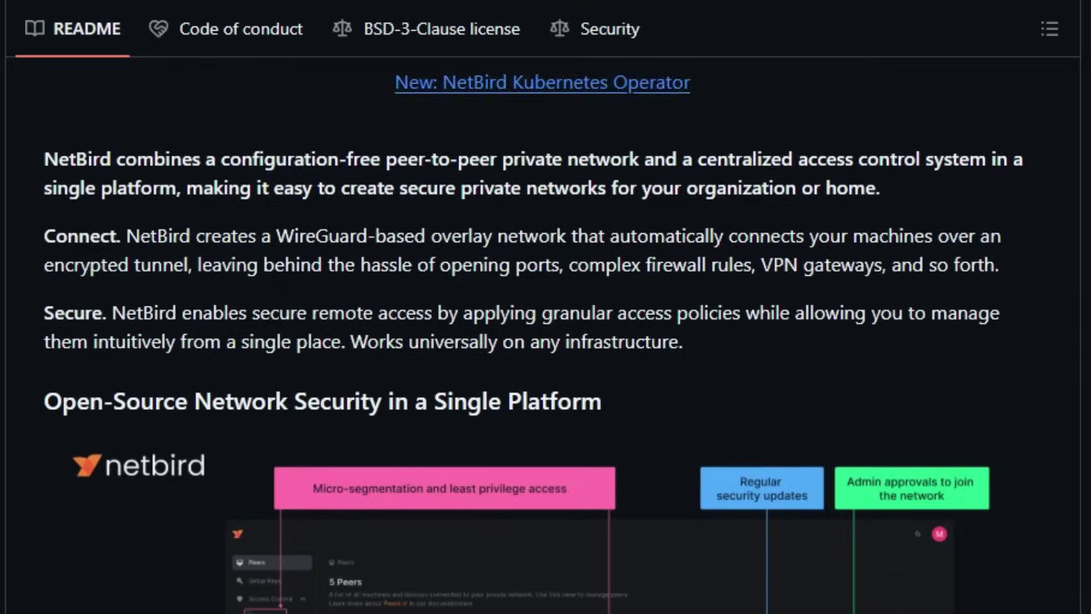
scroll(546, 341, down, 3)
scroll(545, 341, down, 2)
scroll(546, 342, down, 2)
scroll(546, 341, down, 2)
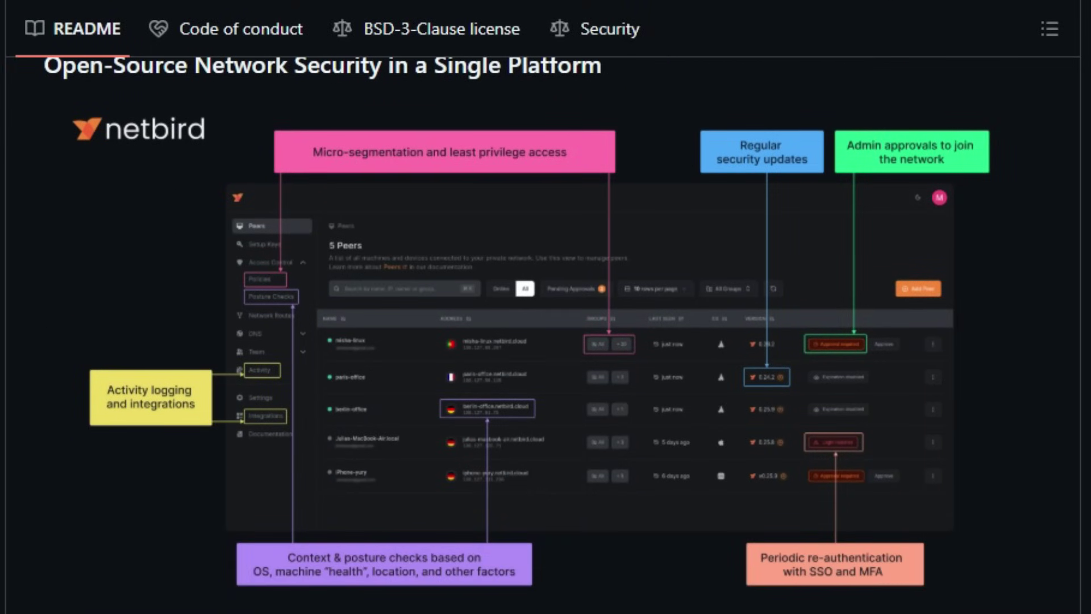
scroll(545, 341, down, 1)
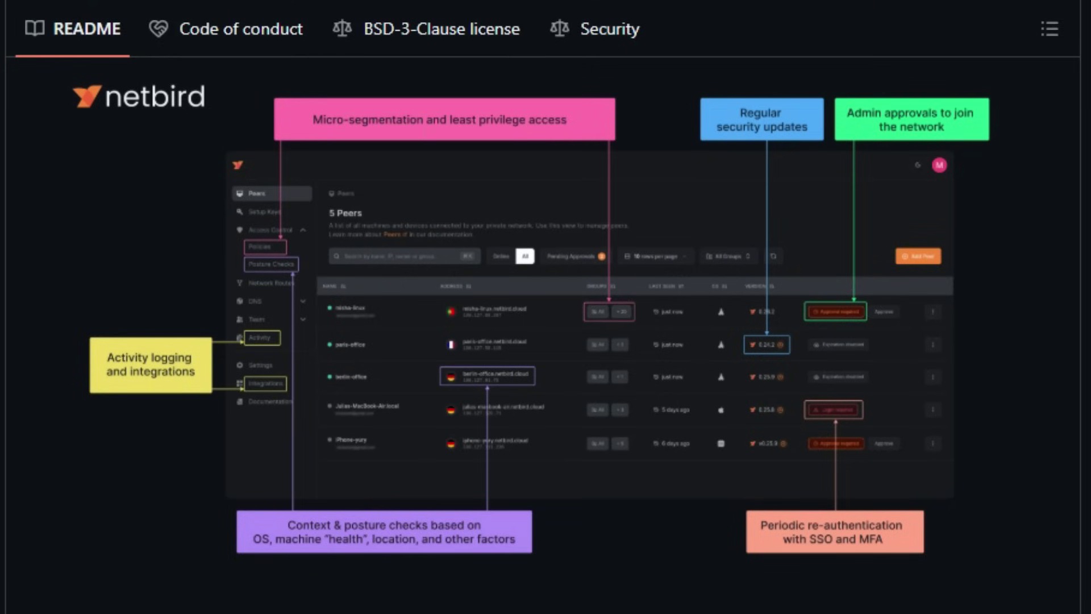
scroll(545, 341, down, 3)
scroll(546, 341, down, 3)
scroll(546, 341, down, 3)
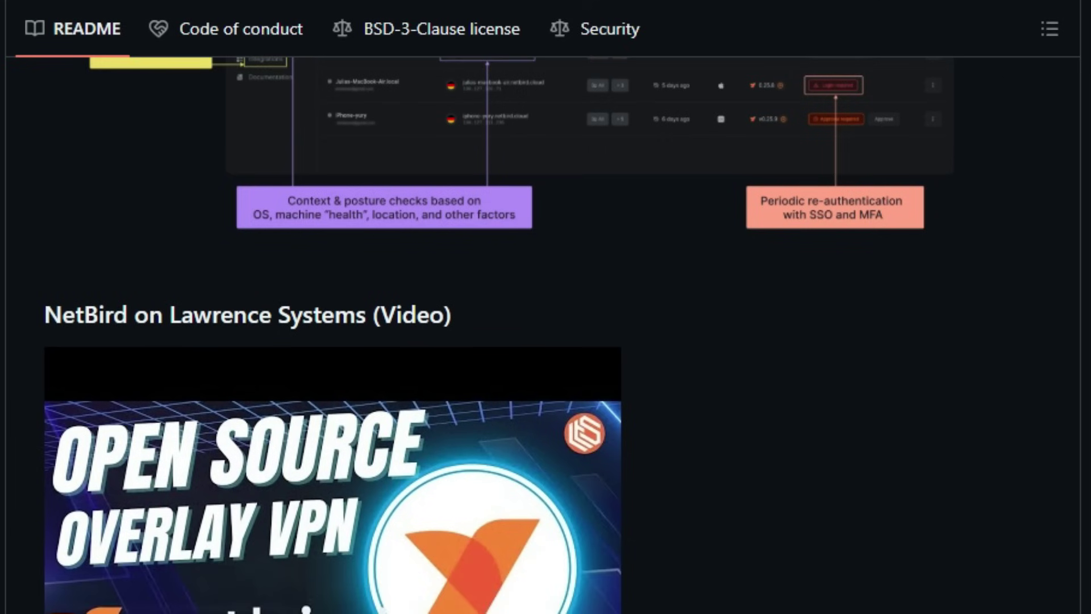
scroll(546, 341, down, 2)
scroll(545, 341, down, 3)
scroll(546, 341, down, 2)
scroll(546, 341, down, 2)
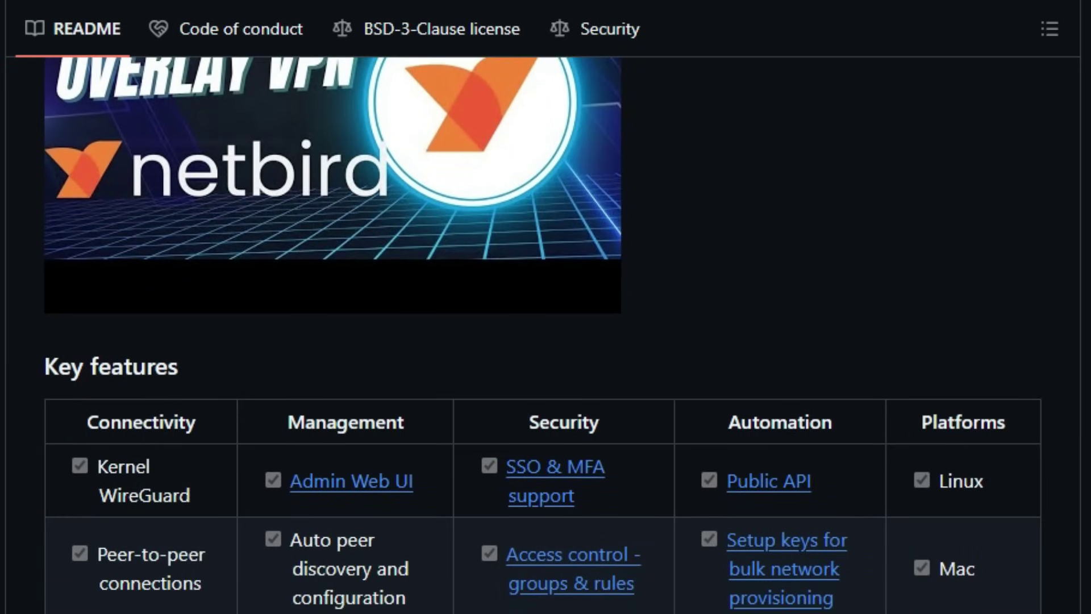
scroll(545, 342, down, 2)
scroll(546, 342, down, 3)
scroll(545, 341, down, 2)
scroll(546, 341, down, 2)
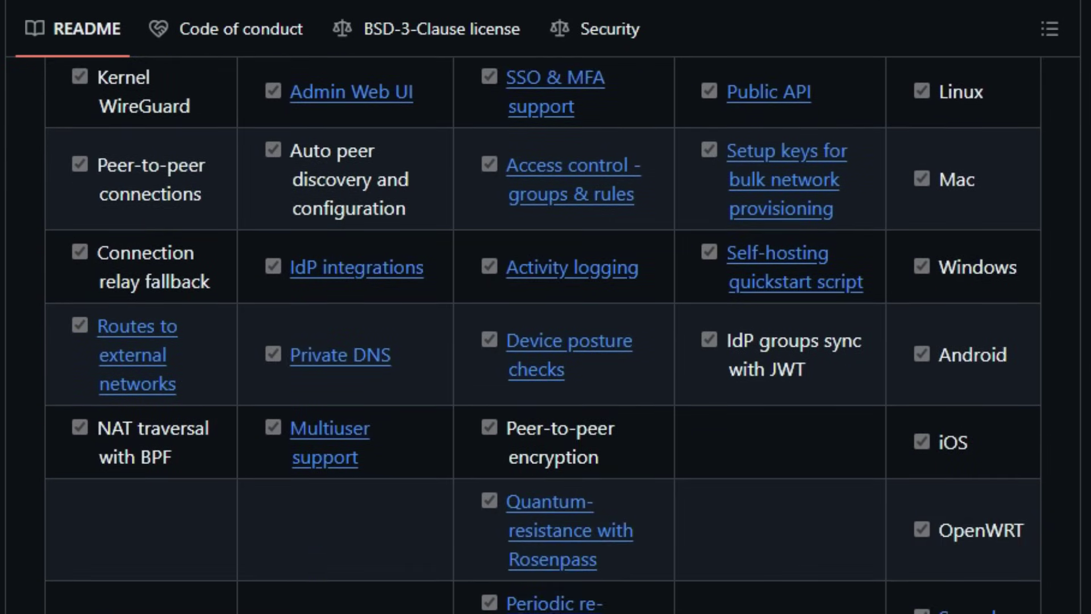
scroll(547, 342, down, 2)
scroll(546, 341, down, 2)
scroll(545, 341, down, 2)
scroll(546, 341, down, 1)
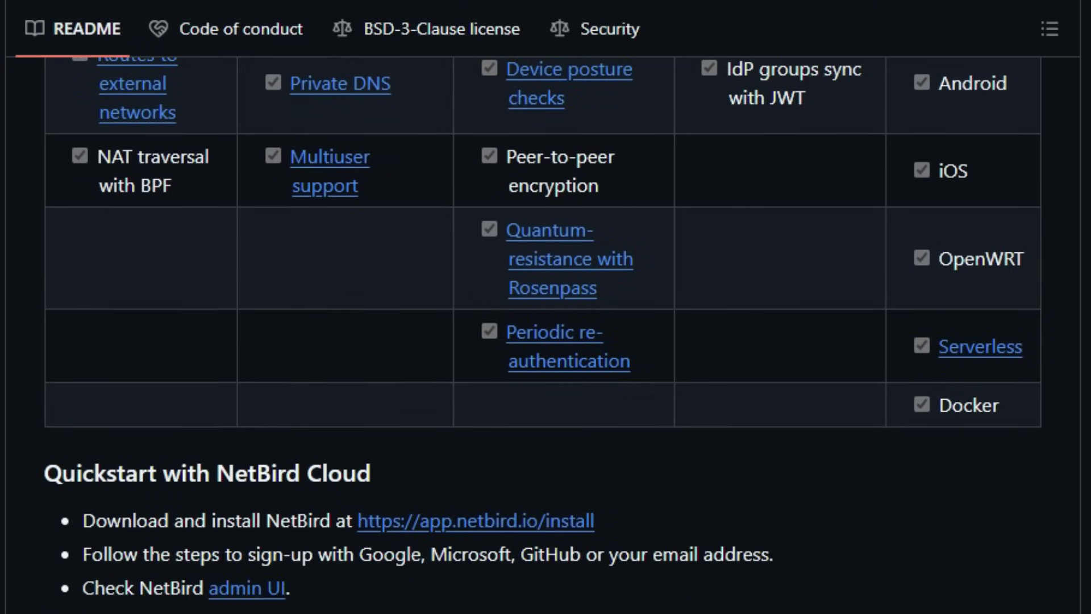
scroll(546, 341, down, 1)
scroll(546, 341, down, 2)
scroll(545, 341, down, 2)
scroll(545, 341, down, 1)
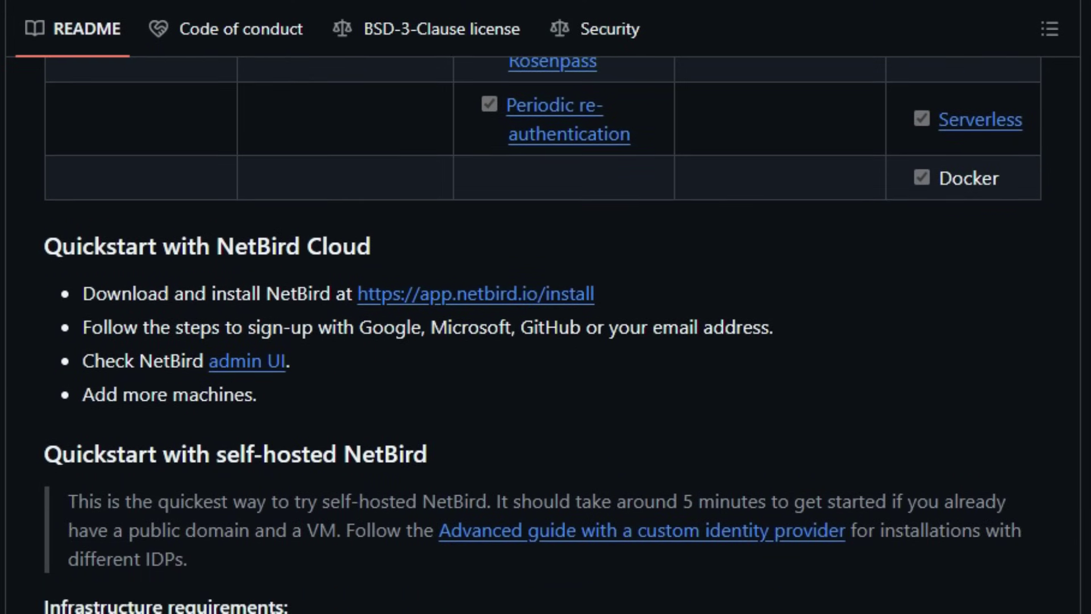
scroll(545, 341, down, 1)
scroll(546, 340, down, 2)
scroll(546, 341, down, 1)
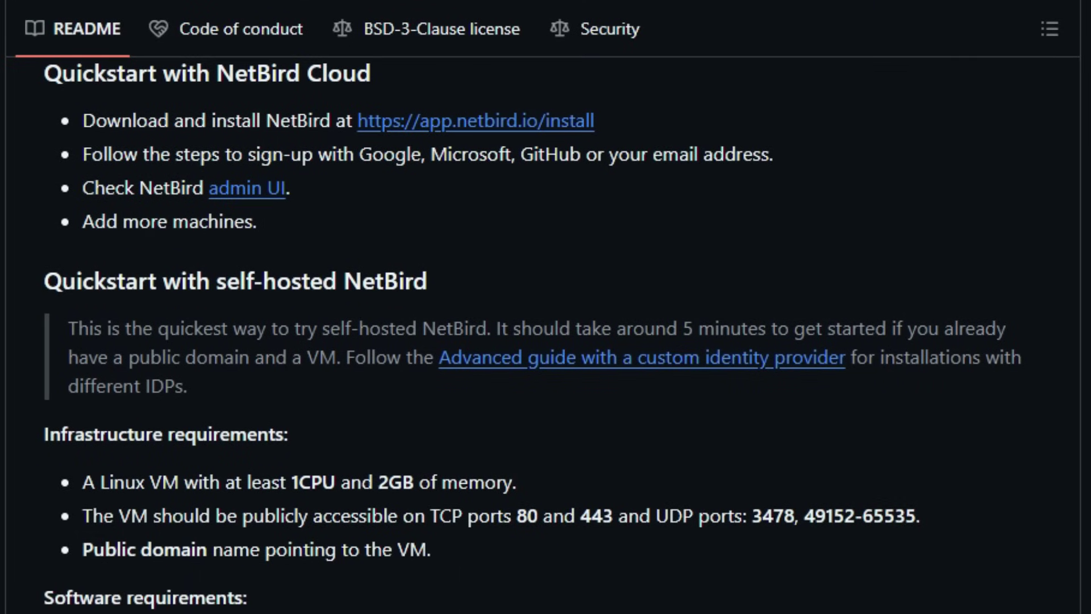
scroll(546, 341, down, 3)
scroll(546, 341, down, 1)
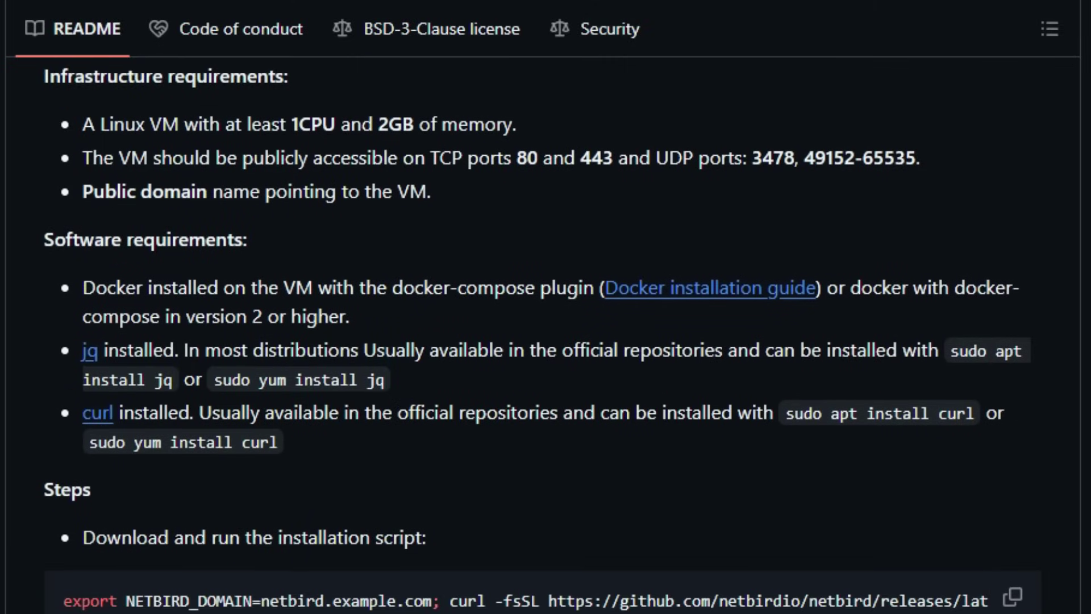
scroll(546, 341, down, 1)
scroll(546, 341, down, 1)
scroll(547, 342, down, 1)
scroll(545, 341, down, 1)
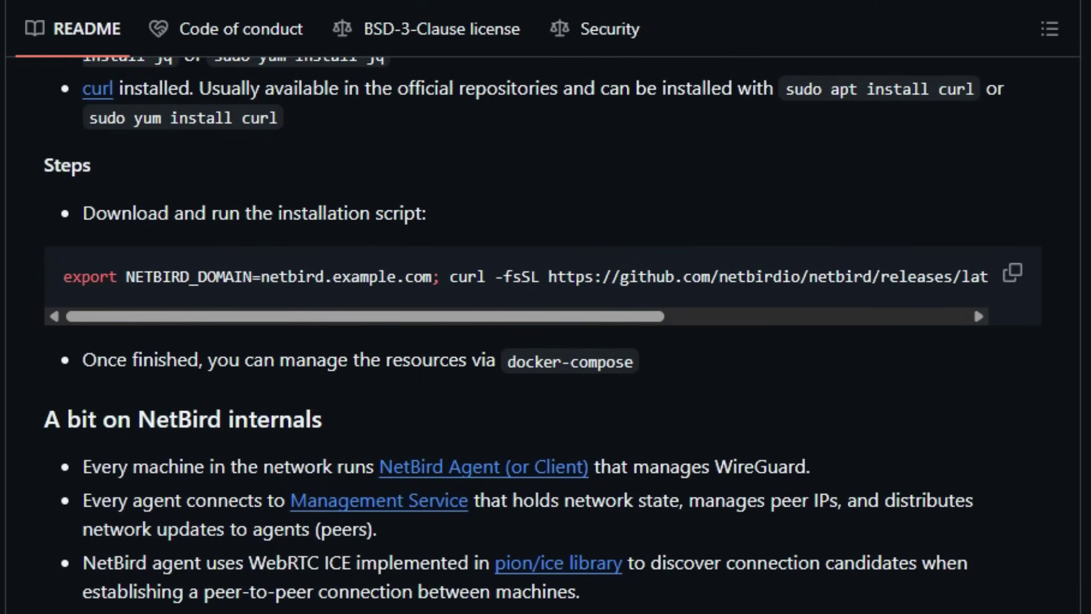
scroll(545, 341, down, 1)
scroll(545, 342, down, 1)
scroll(546, 341, down, 2)
scroll(546, 341, down, 1)
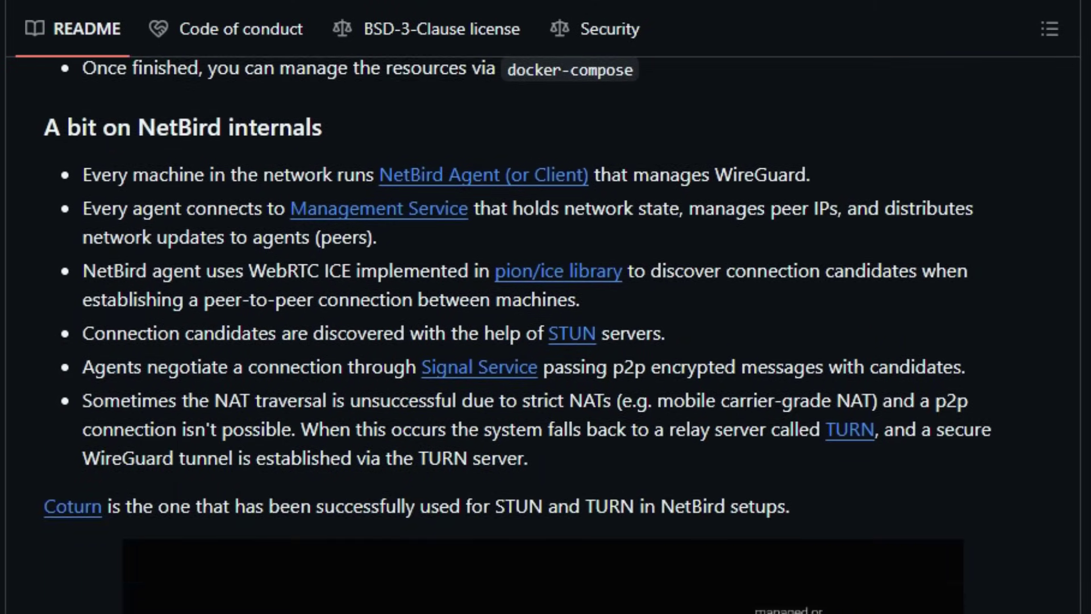
scroll(545, 341, down, 1)
scroll(545, 341, down, 1)
scroll(545, 342, down, 1)
scroll(545, 342, down, 1)
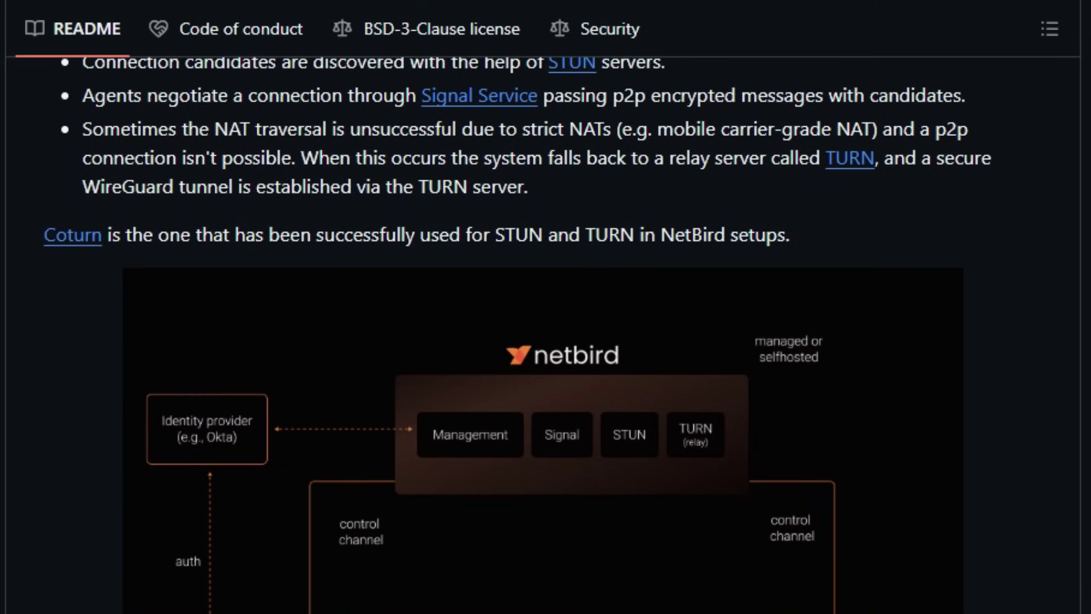
scroll(545, 341, down, 1)
scroll(546, 341, down, 1)
scroll(546, 341, down, 1)
scroll(546, 341, down, 1)
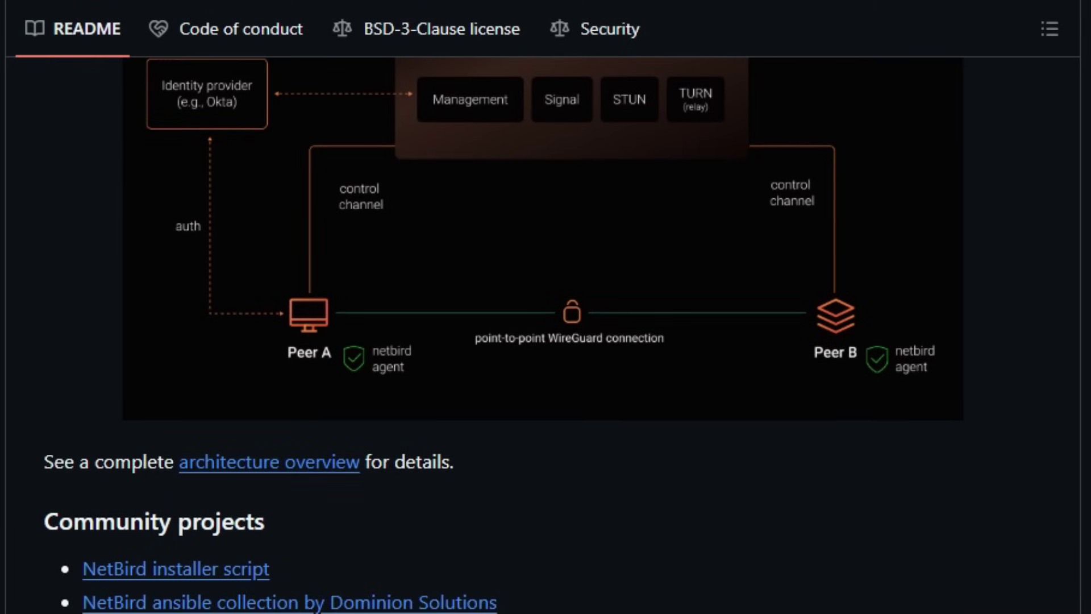
scroll(545, 342, down, 1)
scroll(546, 341, down, 1)
scroll(545, 342, down, 1)
scroll(547, 341, down, 1)
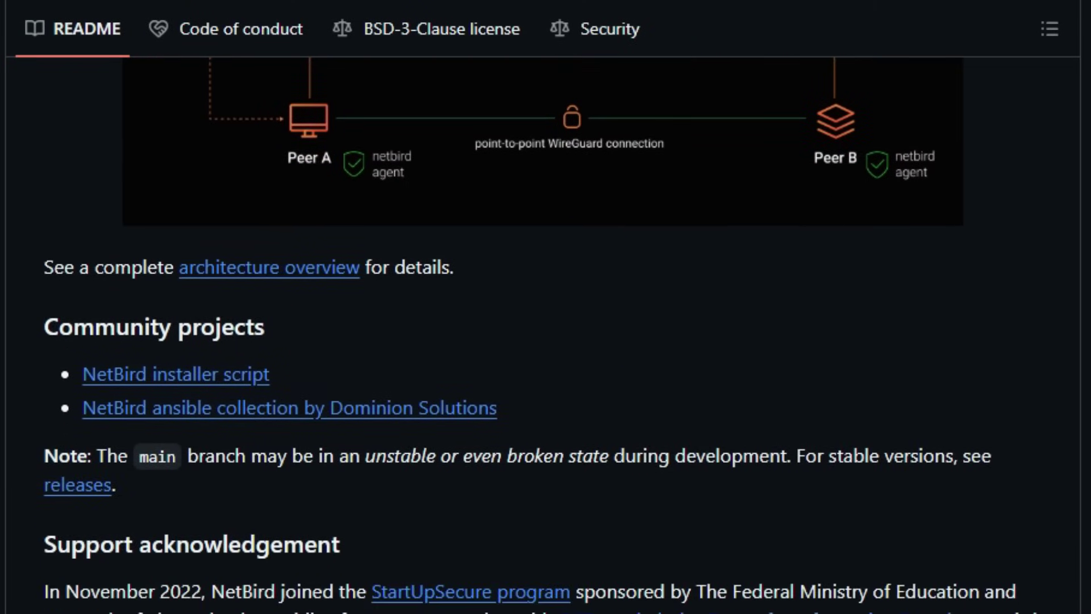
scroll(545, 341, down, 1)
scroll(546, 341, down, 1)
scroll(546, 341, down, 1)
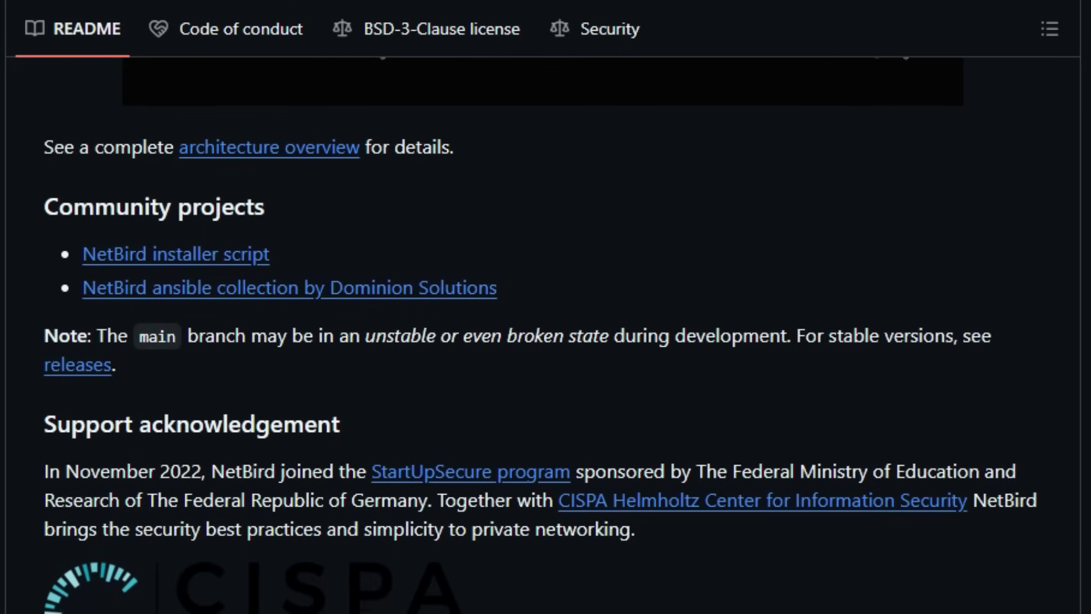
scroll(546, 341, down, 1)
scroll(545, 341, down, 1)
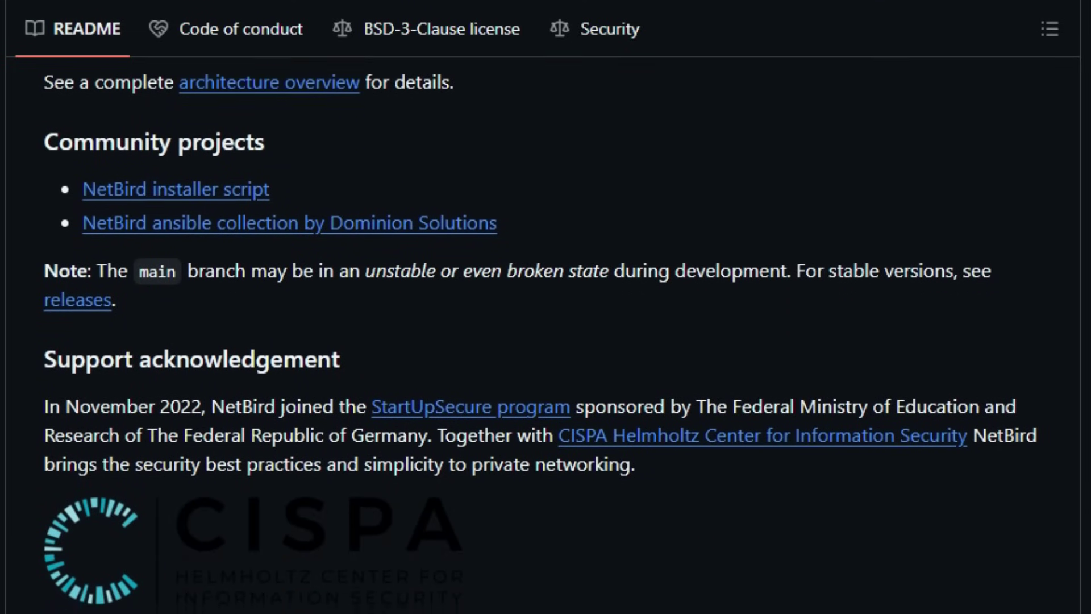
scroll(545, 341, down, 1)
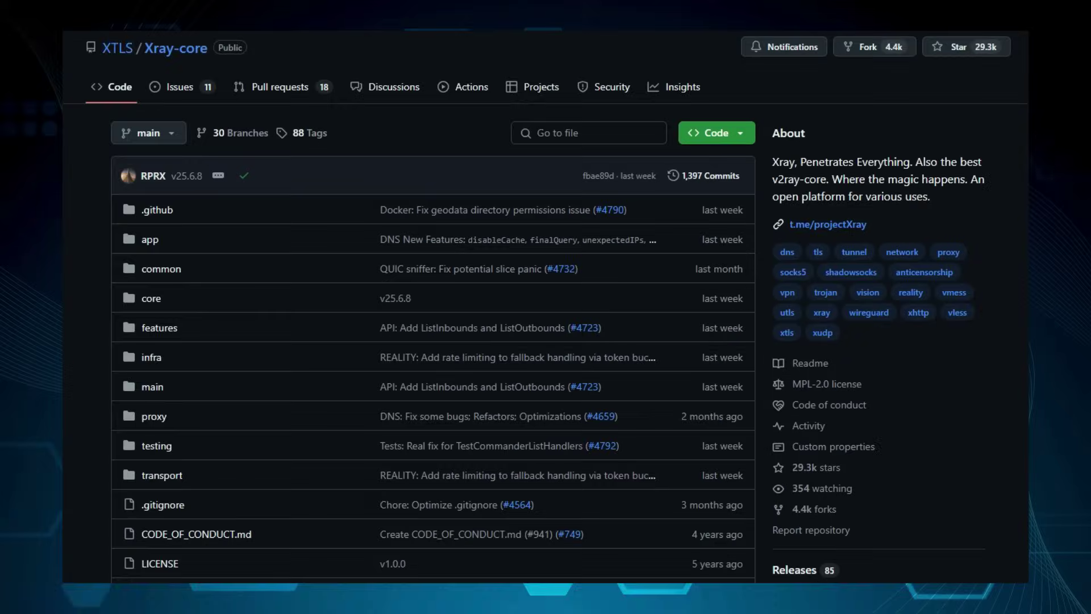
scroll(545, 307, down, 7)
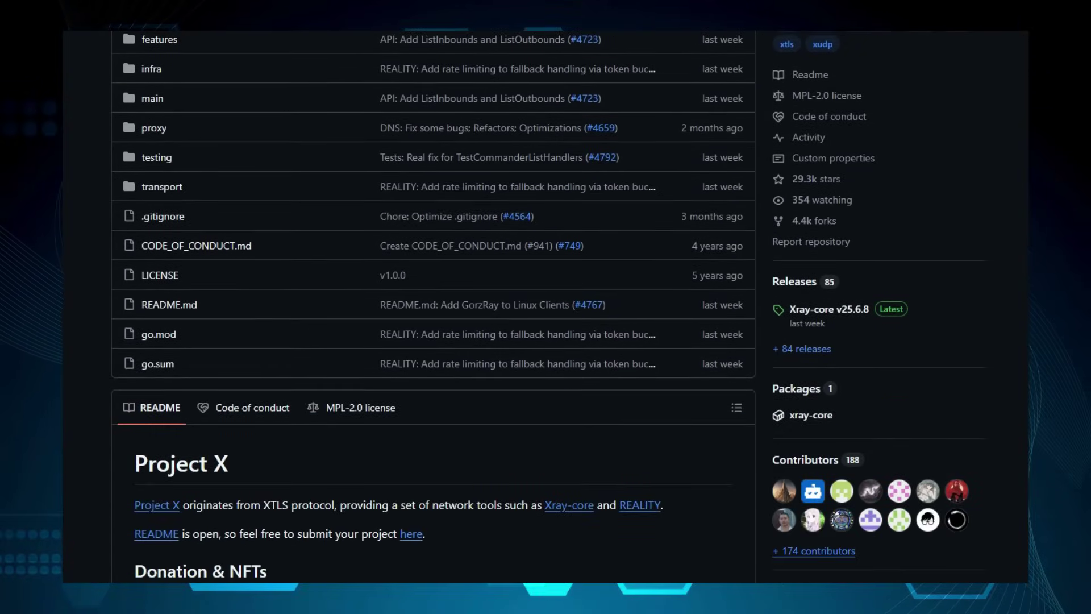
scroll(545, 308, down, 4)
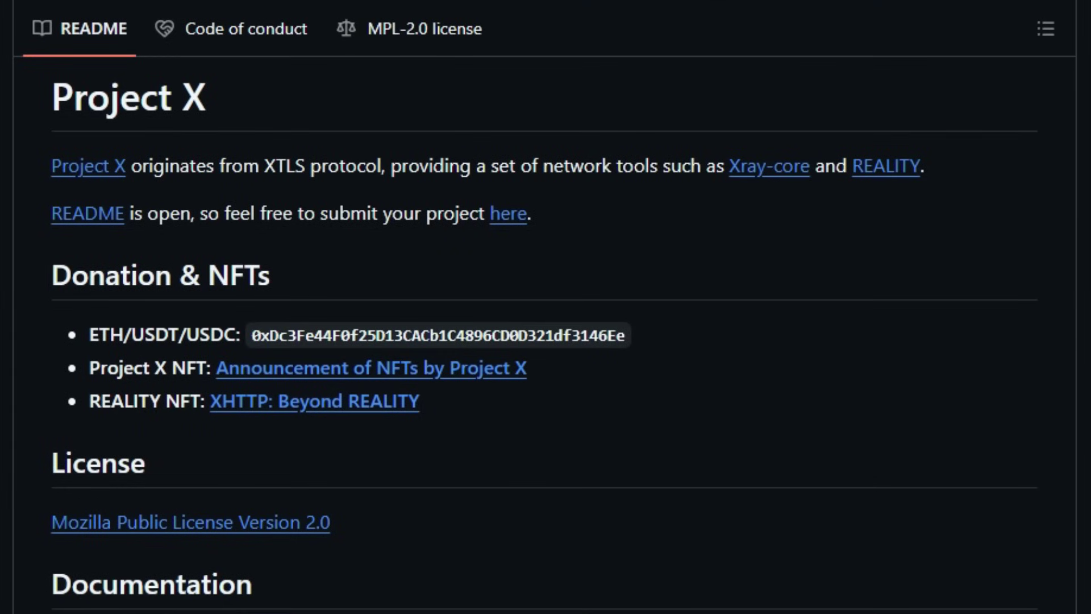
scroll(546, 306, down, 2)
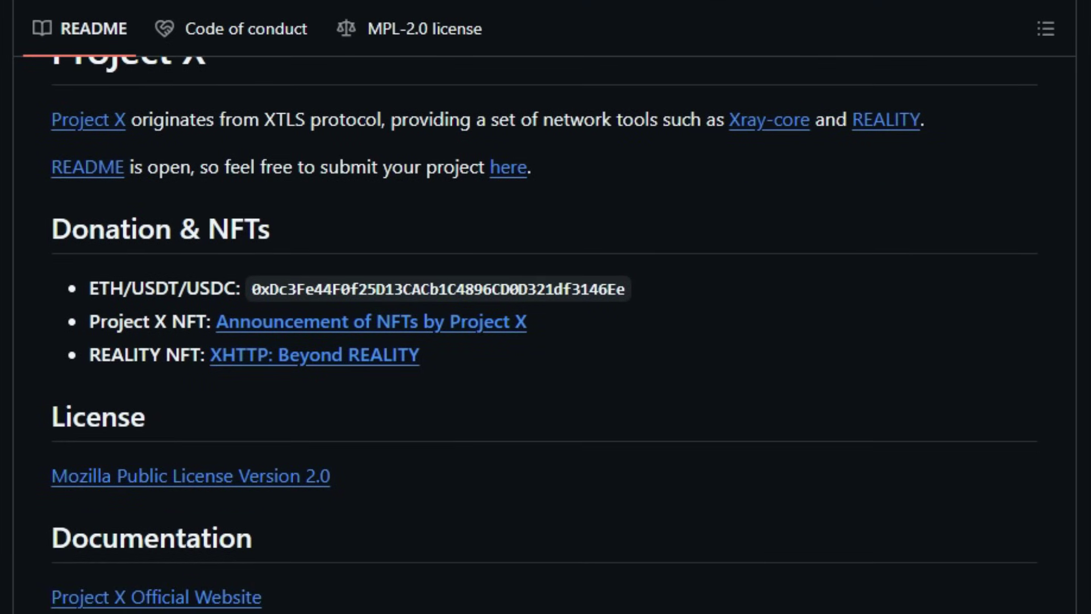
scroll(546, 307, down, 3)
scroll(546, 307, down, 2)
scroll(546, 307, down, 2)
scroll(545, 307, down, 1)
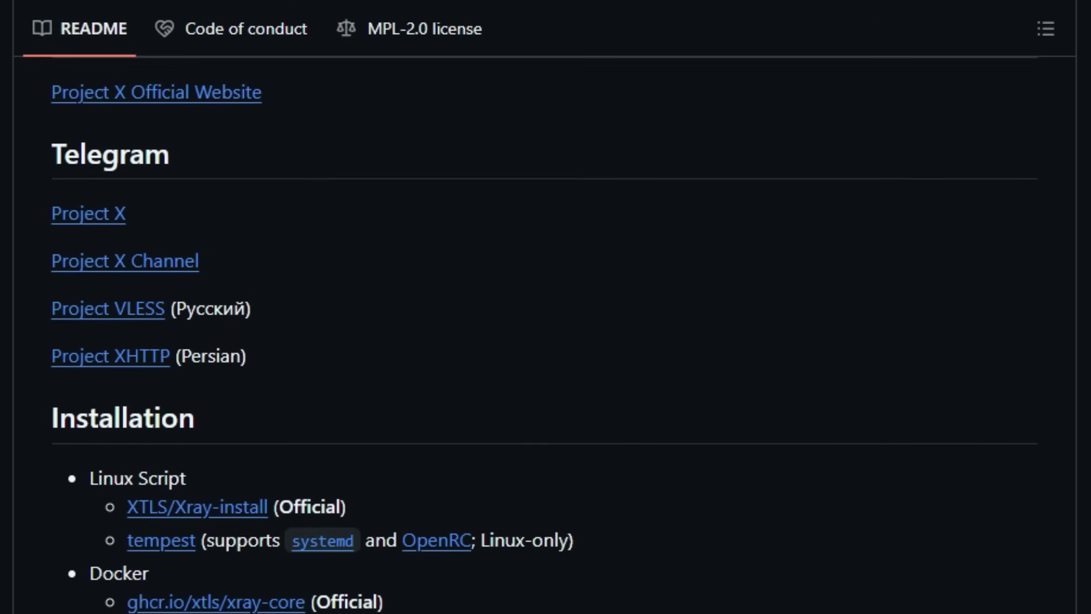
scroll(546, 307, down, 2)
scroll(546, 307, down, 2)
scroll(545, 306, down, 1)
scroll(546, 307, down, 1)
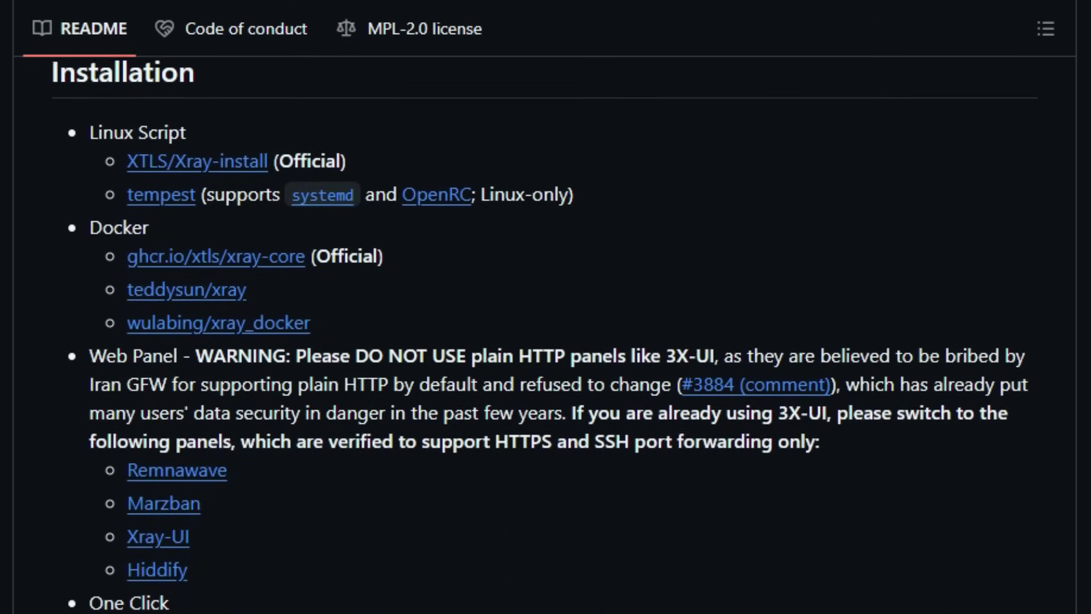
scroll(545, 306, down, 1)
scroll(545, 307, down, 1)
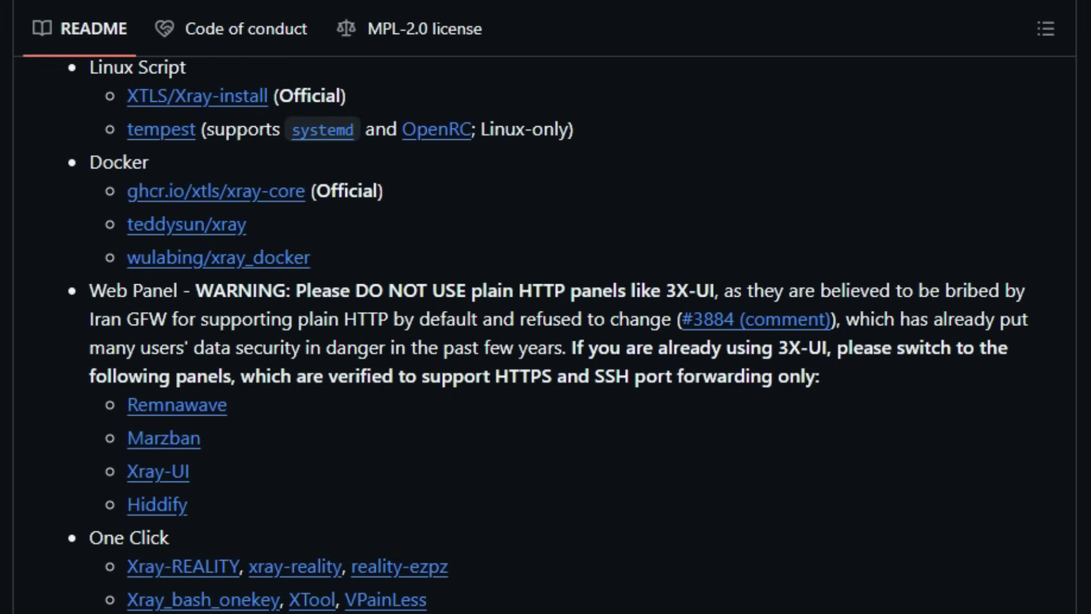
scroll(546, 341, down, 5)
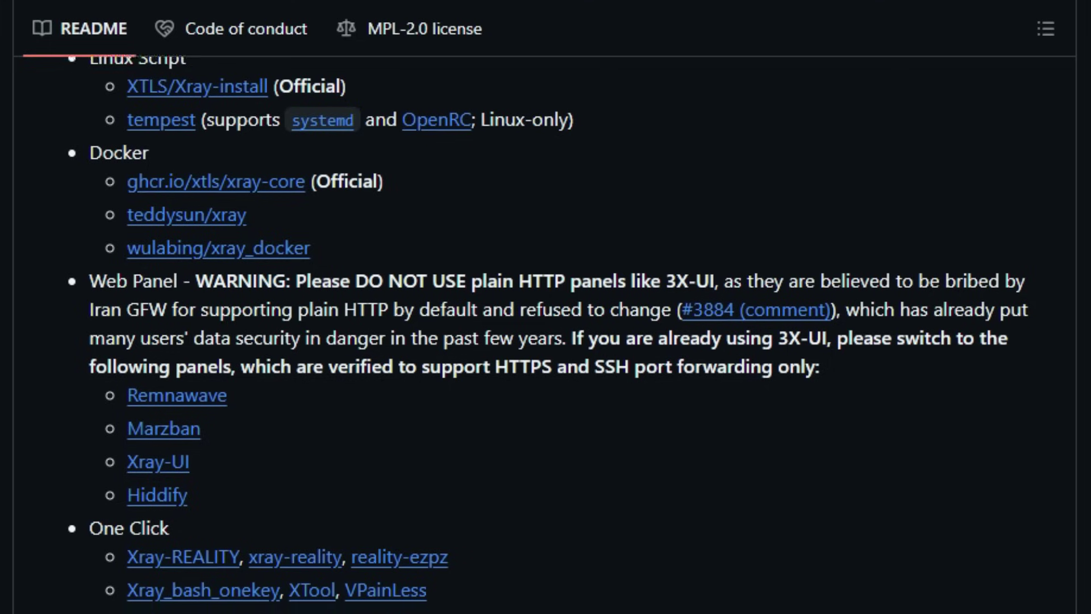
scroll(545, 341, down, 2)
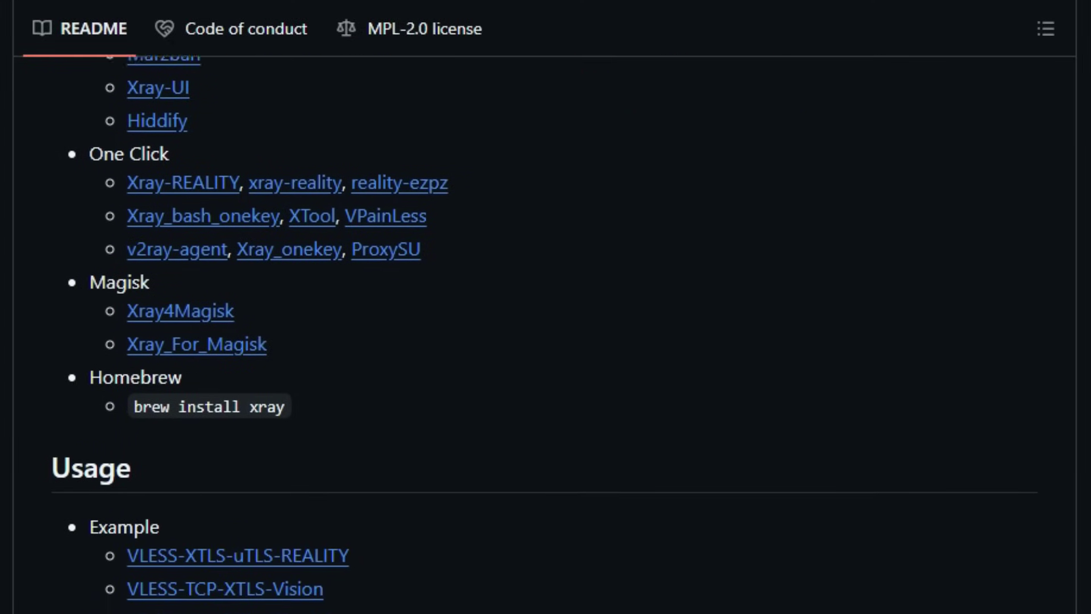
scroll(546, 341, down, 2)
scroll(546, 341, down, 2)
scroll(546, 342, down, 2)
scroll(546, 341, down, 1)
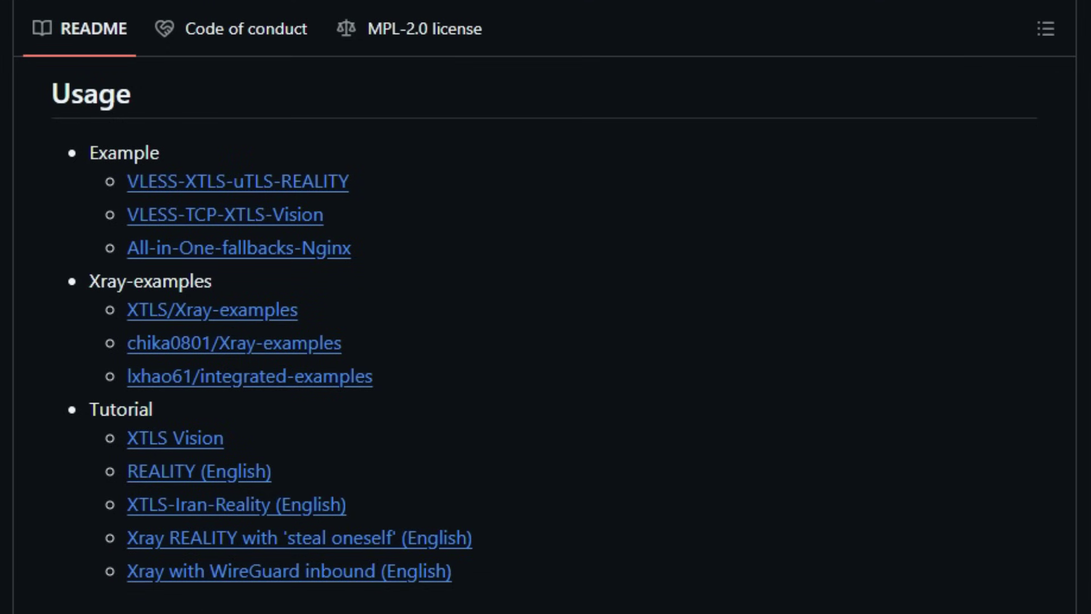
scroll(545, 341, down, 2)
scroll(546, 341, down, 2)
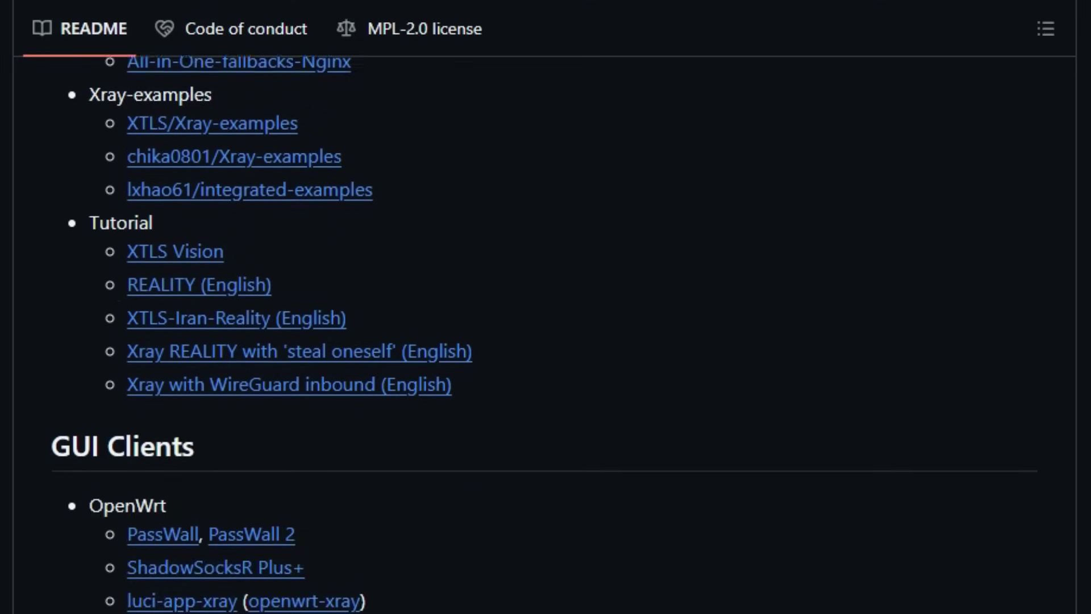
scroll(546, 341, down, 2)
scroll(546, 341, down, 2)
scroll(546, 342, down, 2)
scroll(545, 341, down, 2)
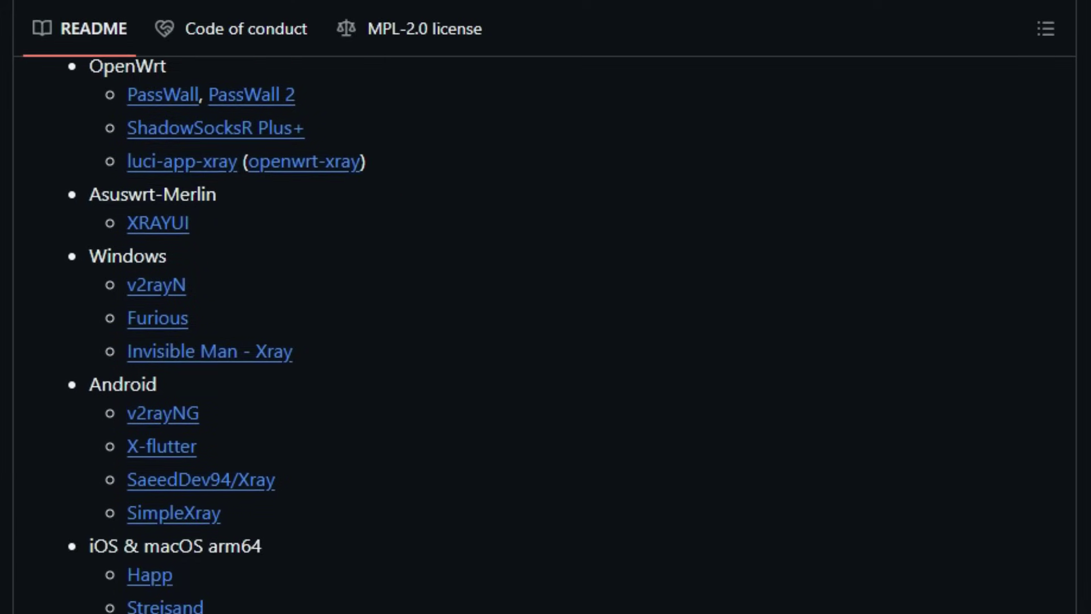
scroll(546, 341, down, 2)
scroll(546, 341, down, 2)
scroll(545, 341, down, 2)
scroll(546, 341, down, 2)
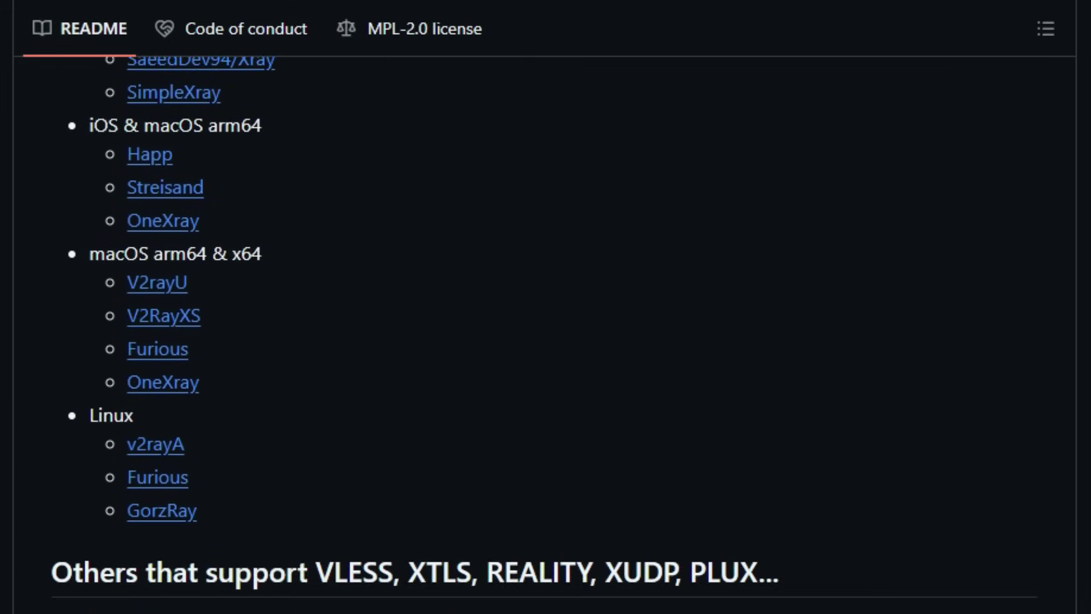
scroll(546, 341, down, 2)
scroll(547, 342, down, 2)
scroll(545, 341, down, 1)
scroll(546, 341, down, 1)
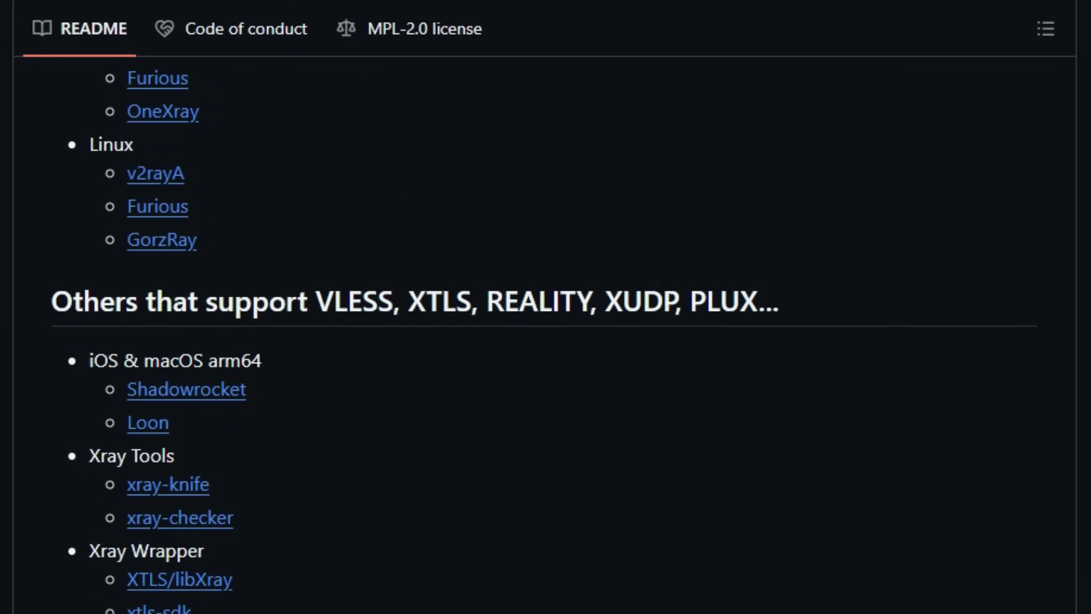
scroll(546, 341, down, 1)
scroll(547, 341, down, 1)
scroll(546, 341, down, 1)
scroll(545, 341, down, 1)
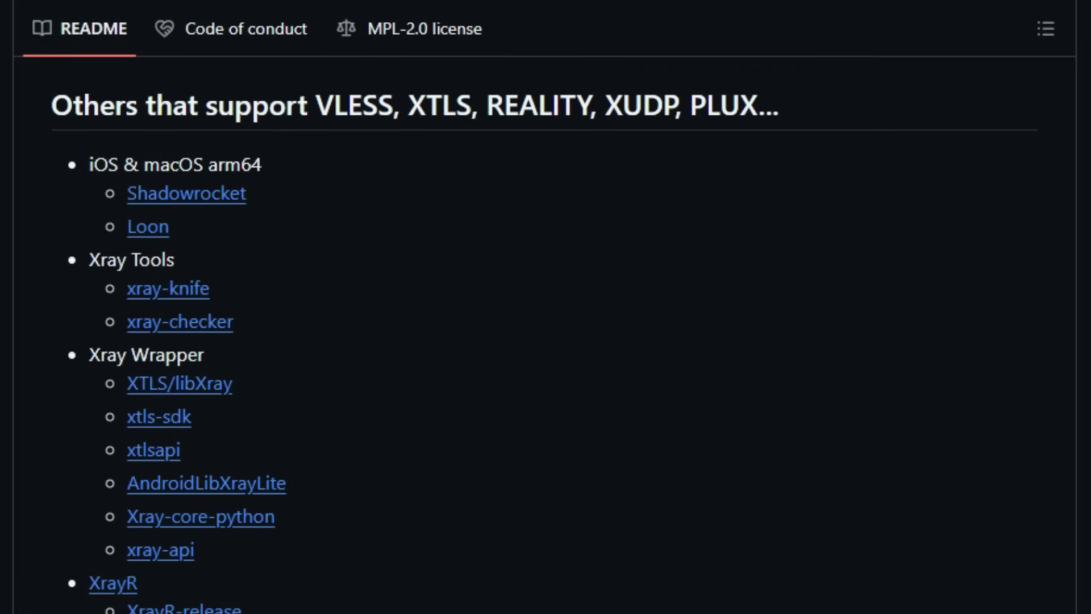
scroll(546, 342, down, 2)
scroll(546, 342, down, 1)
scroll(545, 341, down, 1)
scroll(546, 341, down, 1)
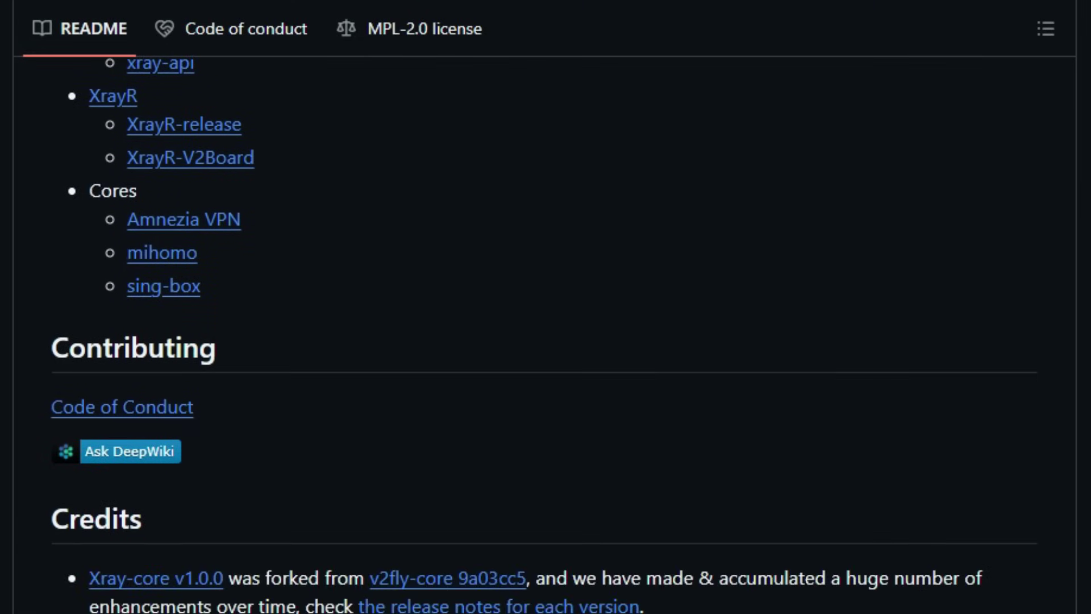
scroll(547, 341, down, 1)
scroll(546, 341, down, 1)
scroll(546, 341, down, 1)
scroll(546, 341, down, 1)
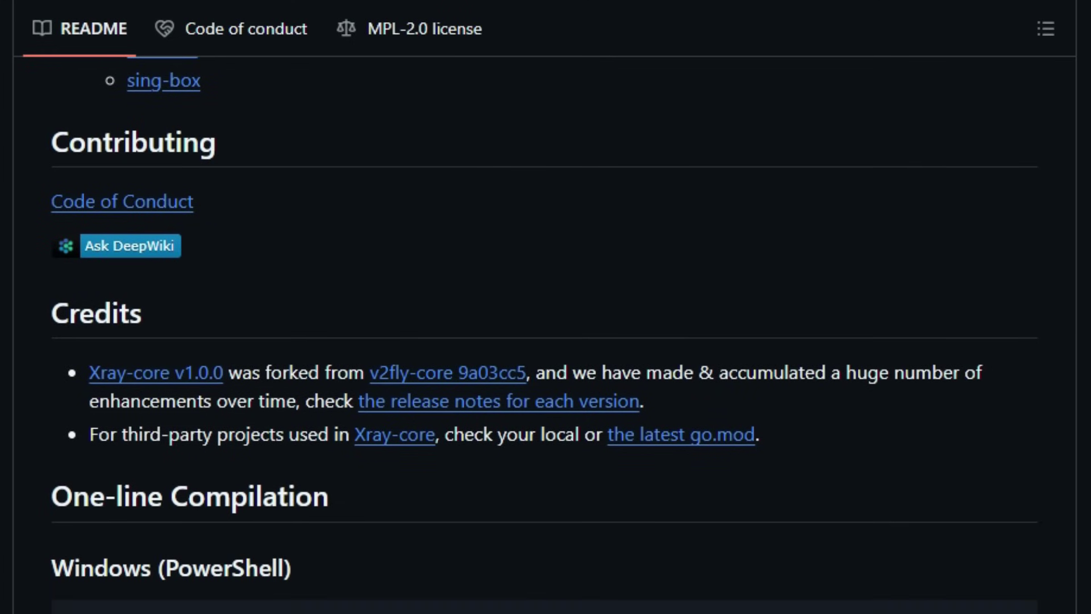
scroll(545, 341, down, 1)
scroll(546, 342, down, 1)
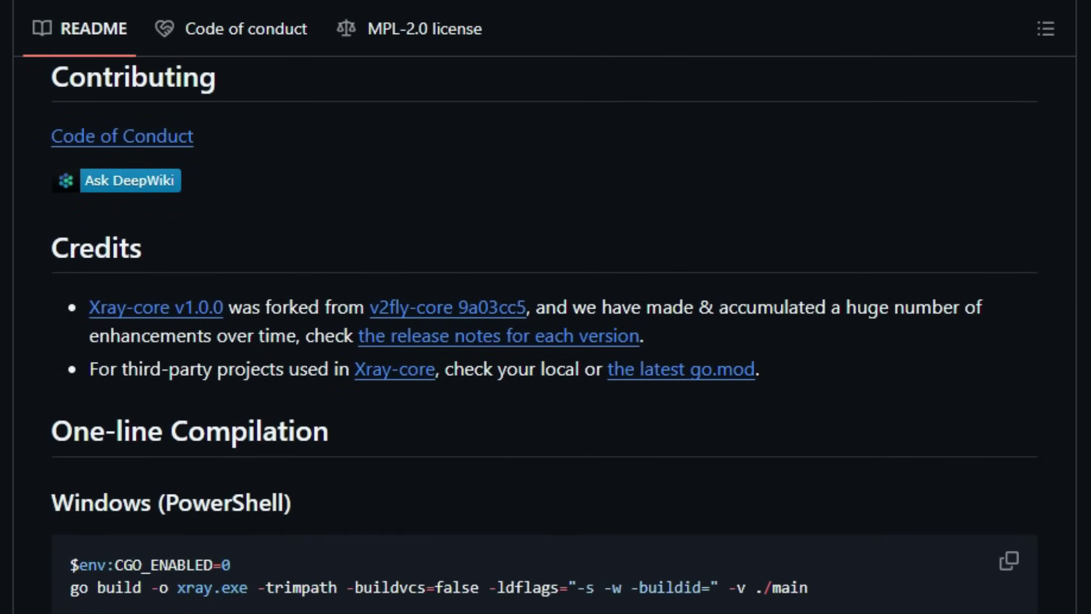
scroll(546, 341, down, 1)
scroll(545, 341, down, 1)
scroll(546, 341, down, 1)
scroll(547, 342, down, 1)
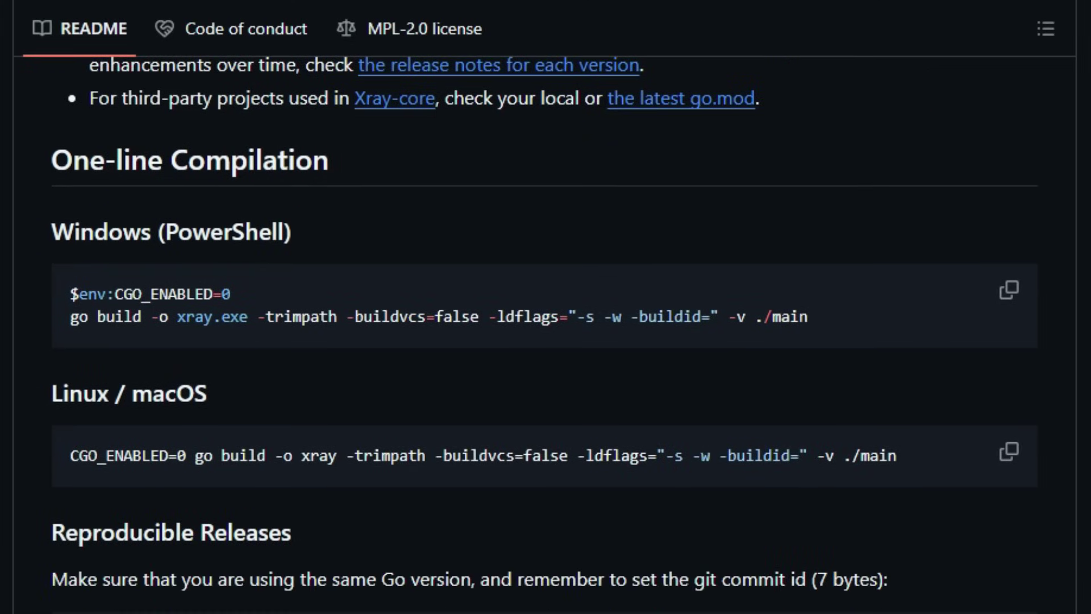
scroll(545, 341, down, 1)
scroll(546, 341, down, 1)
scroll(546, 341, down, 1)
scroll(545, 341, down, 1)
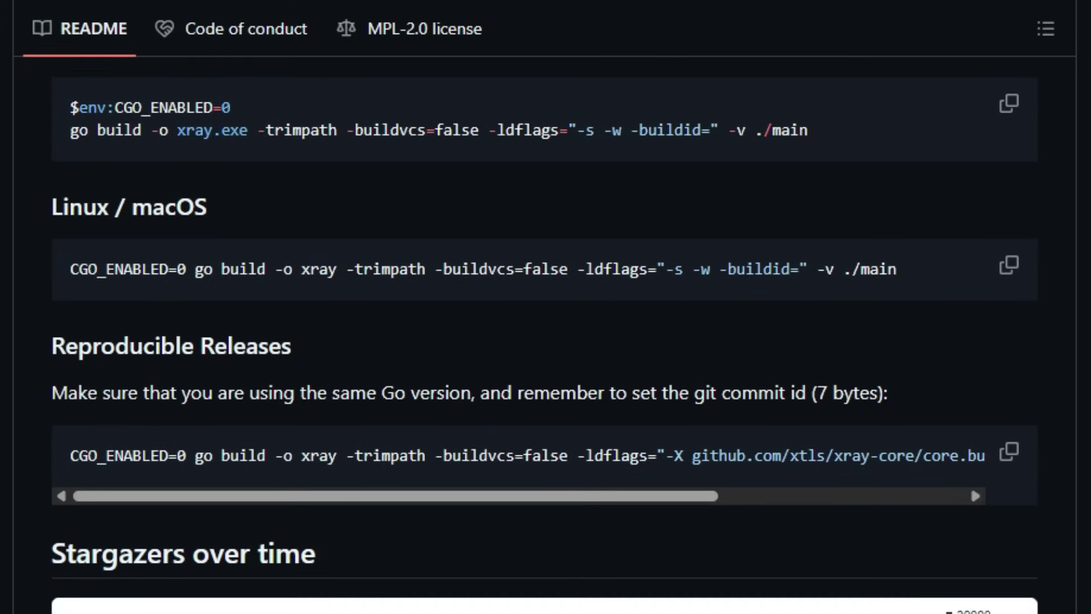
scroll(545, 341, down, 1)
scroll(545, 341, down, 1)
scroll(546, 341, down, 1)
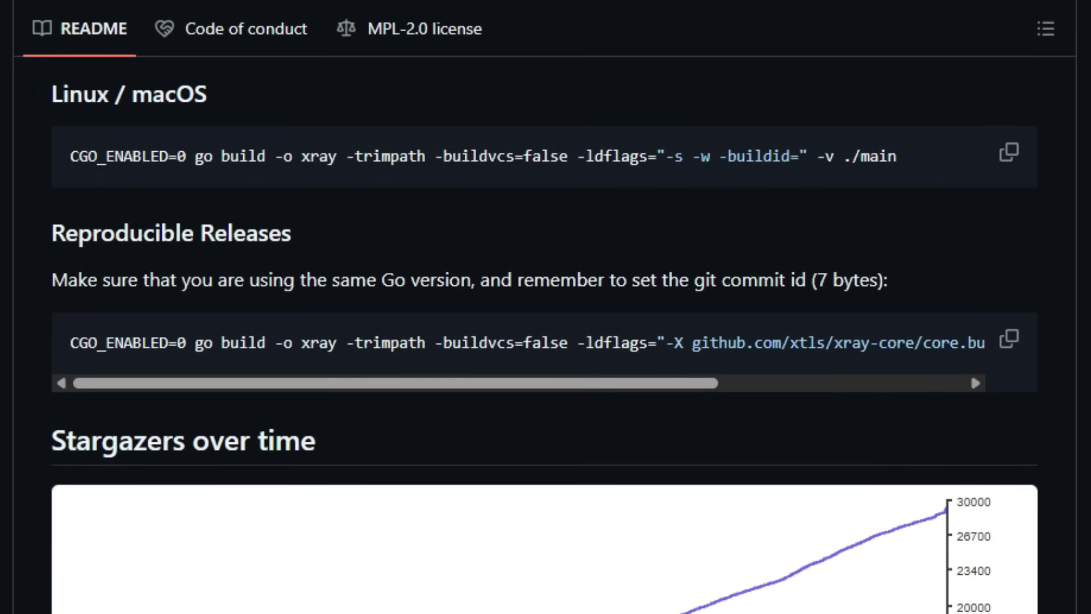
scroll(546, 341, down, 1)
scroll(545, 341, down, 1)
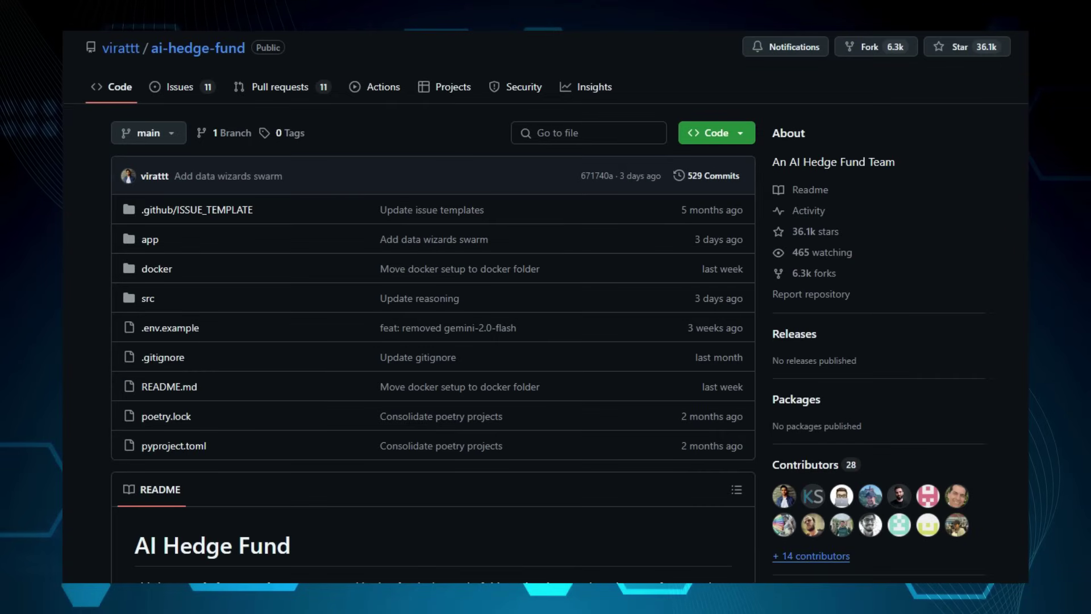
scroll(433, 342, down, 4)
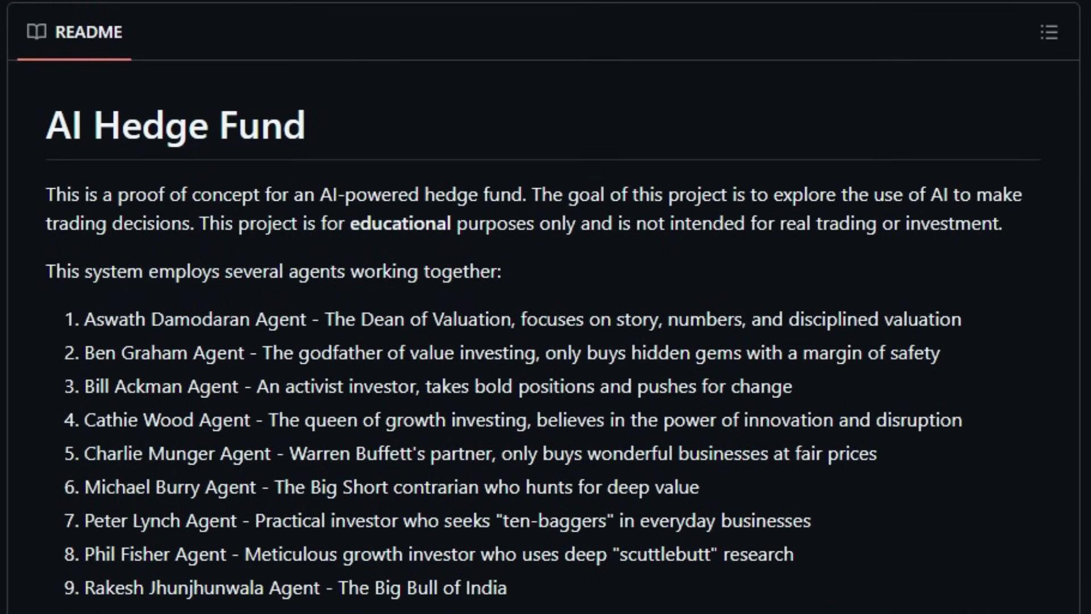
scroll(546, 341, down, 5)
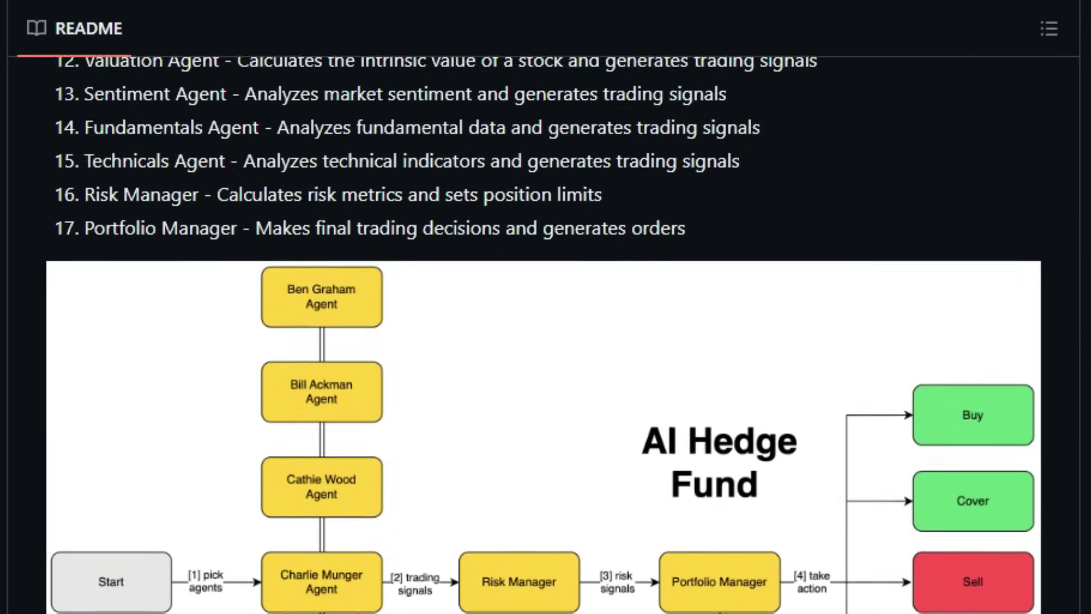
scroll(545, 341, down, 6)
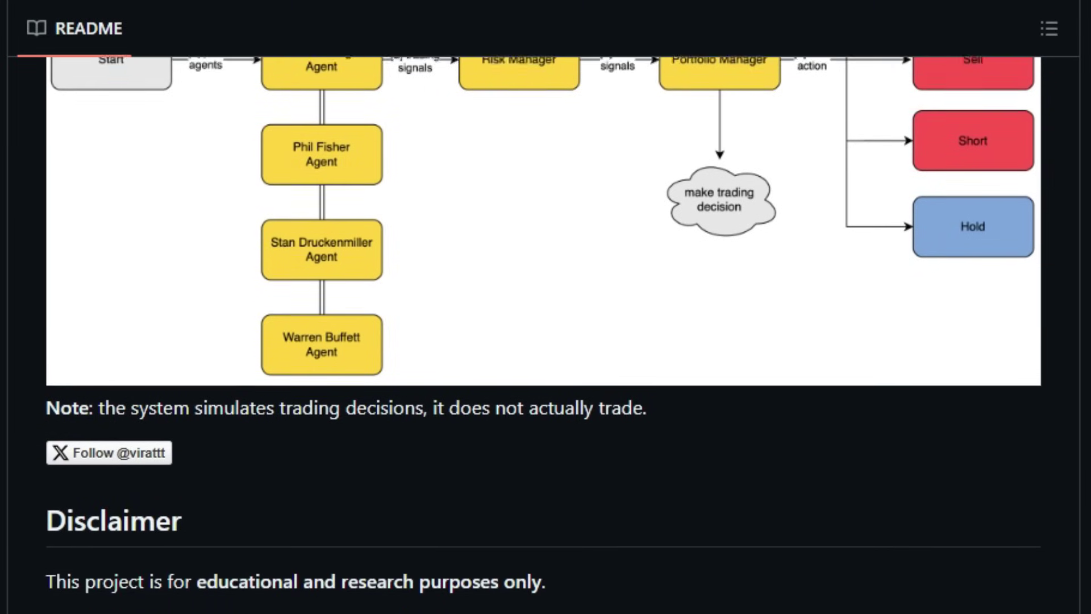
scroll(546, 341, down, 6)
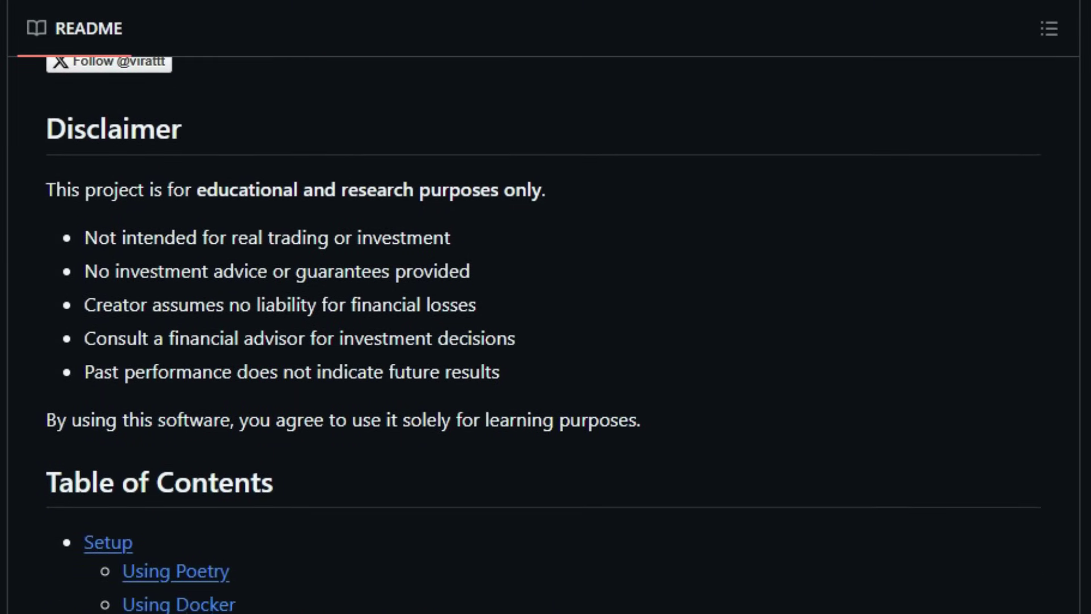
scroll(545, 342, down, 1)
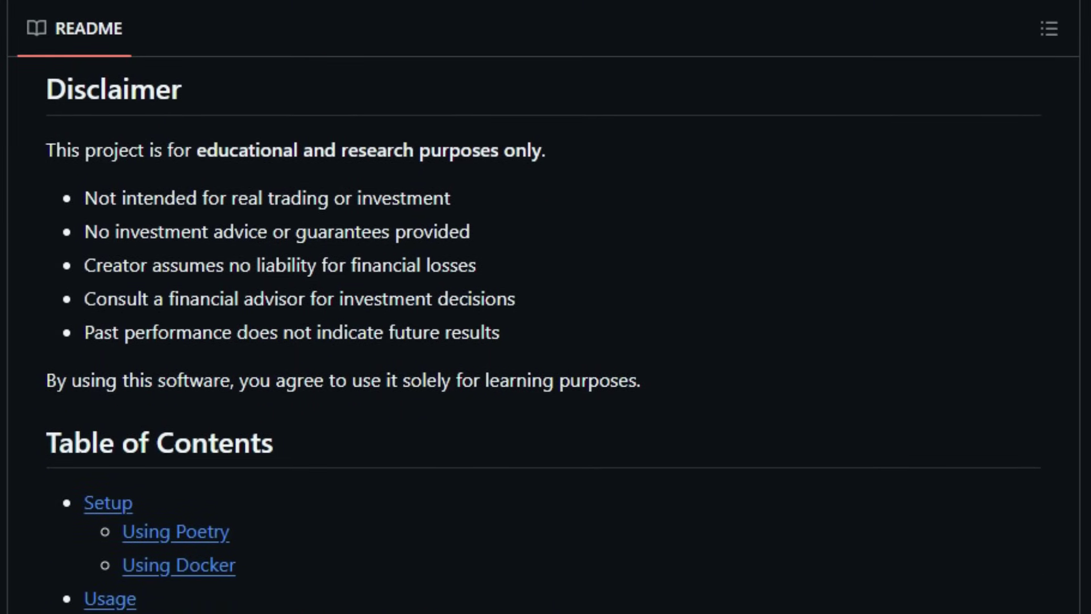
scroll(546, 341, down, 3)
scroll(546, 341, down, 2)
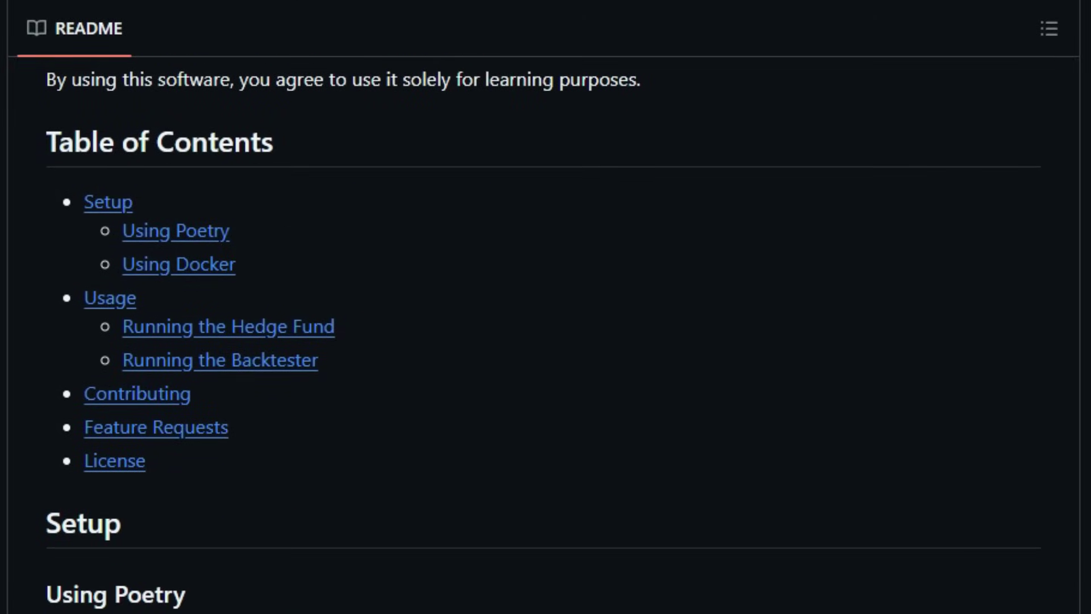
scroll(547, 342, down, 1)
scroll(546, 341, down, 2)
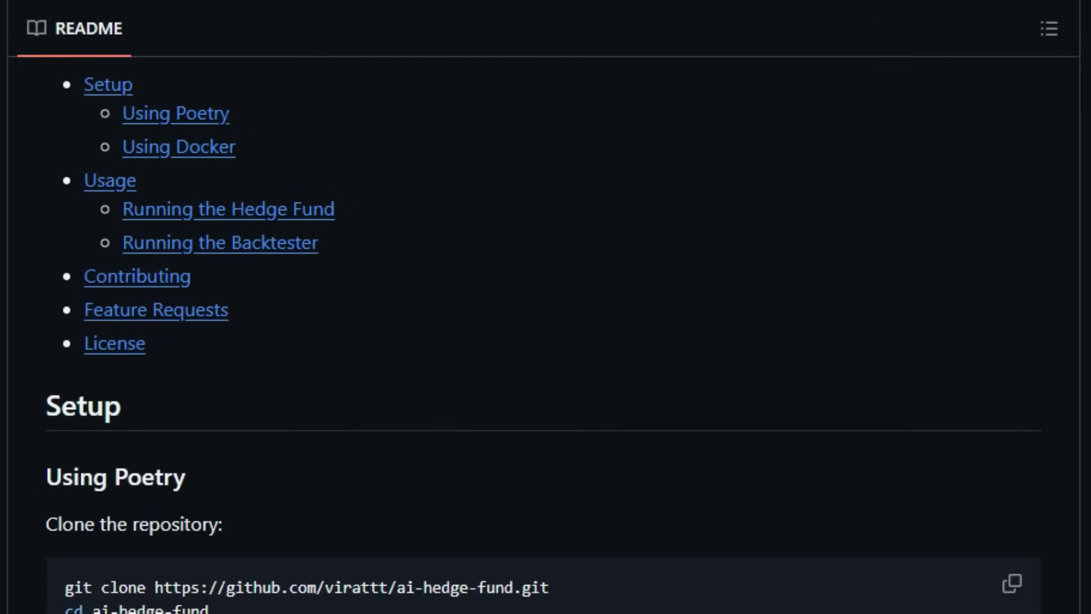
scroll(546, 341, down, 1)
scroll(545, 342, down, 2)
scroll(546, 341, down, 2)
scroll(546, 341, down, 1)
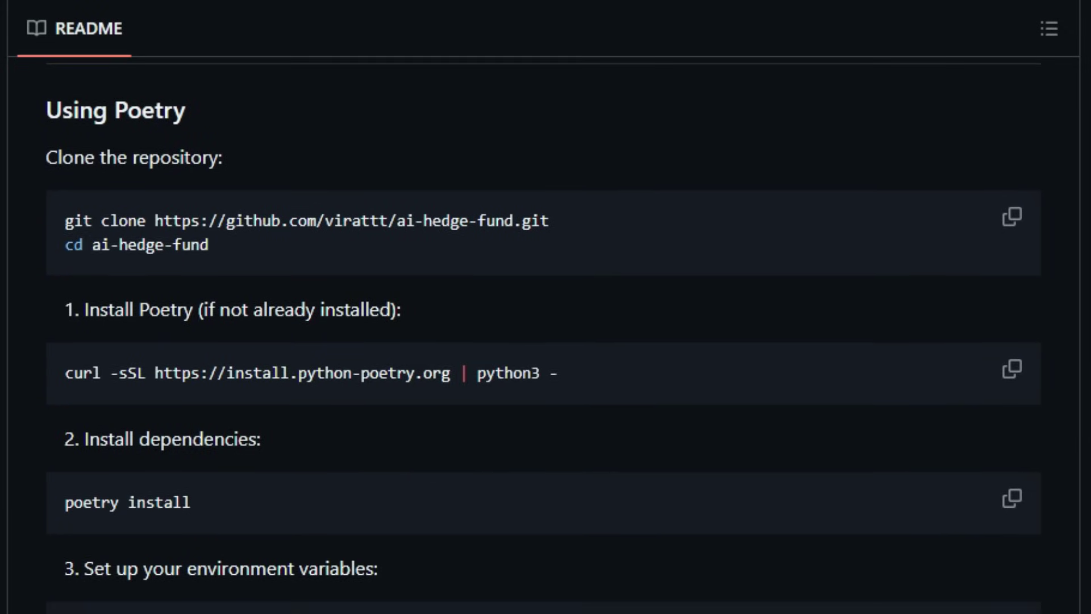
scroll(545, 341, down, 1)
scroll(545, 341, down, 2)
scroll(546, 341, down, 2)
scroll(546, 341, down, 3)
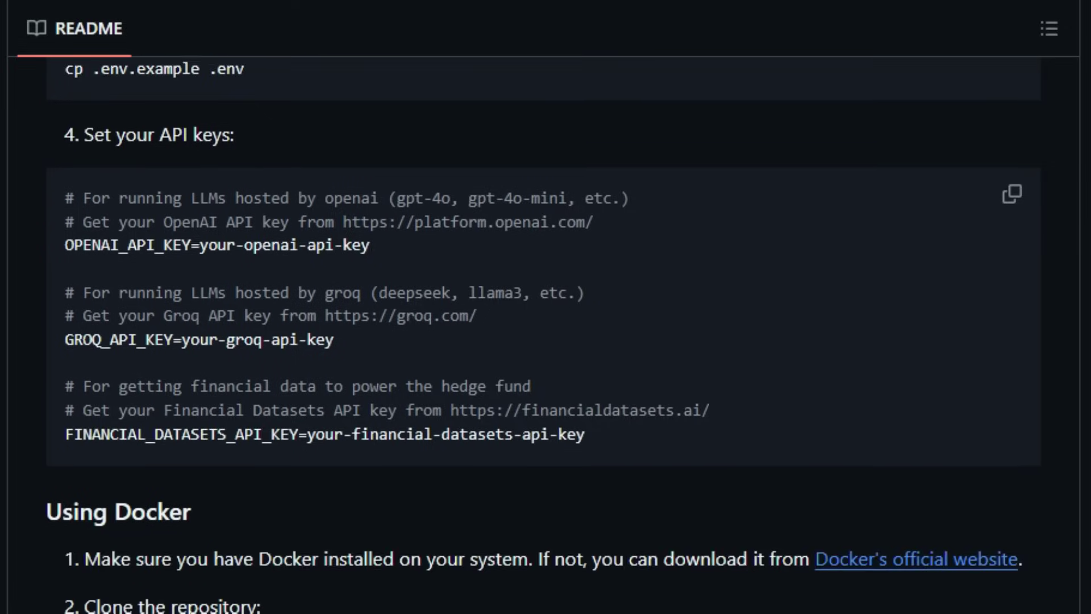
scroll(546, 342, down, 1)
scroll(546, 341, down, 2)
scroll(545, 341, down, 1)
scroll(547, 342, down, 1)
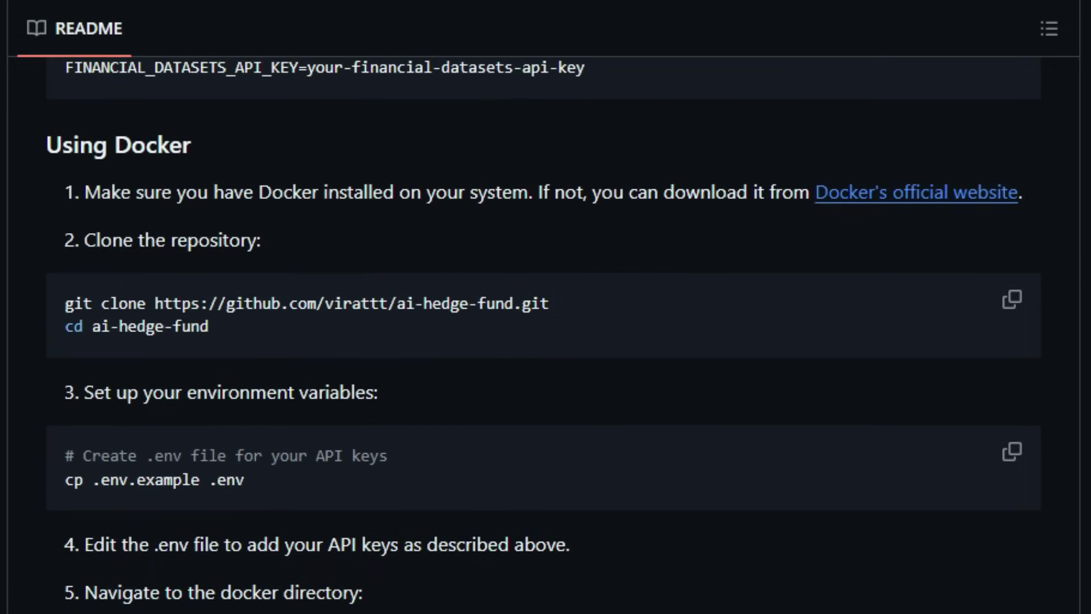
scroll(545, 341, down, 1)
scroll(546, 341, down, 1)
scroll(546, 341, down, 1)
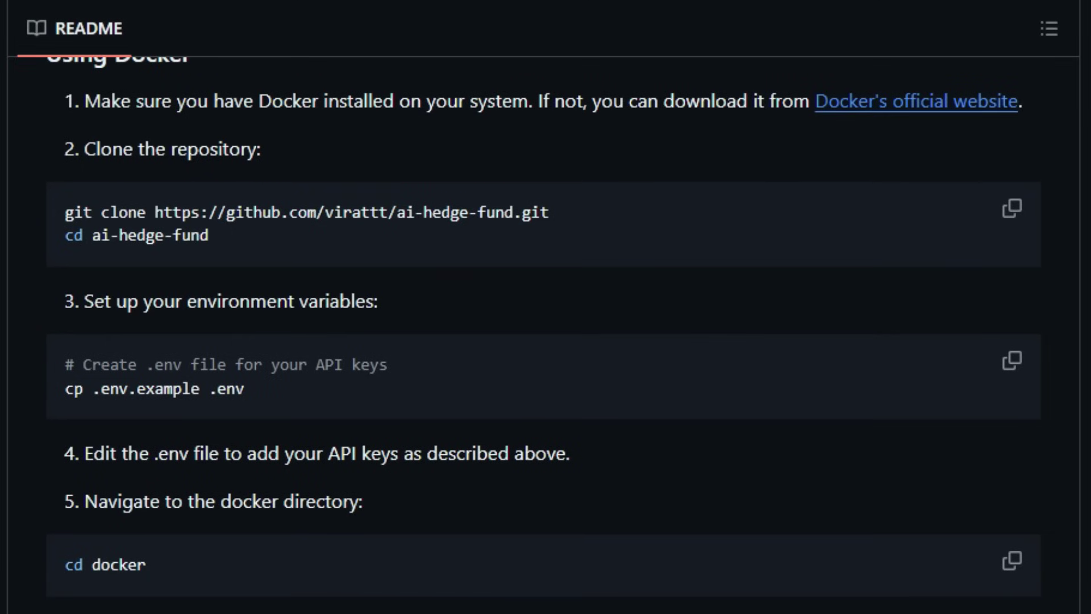
scroll(546, 342, down, 1)
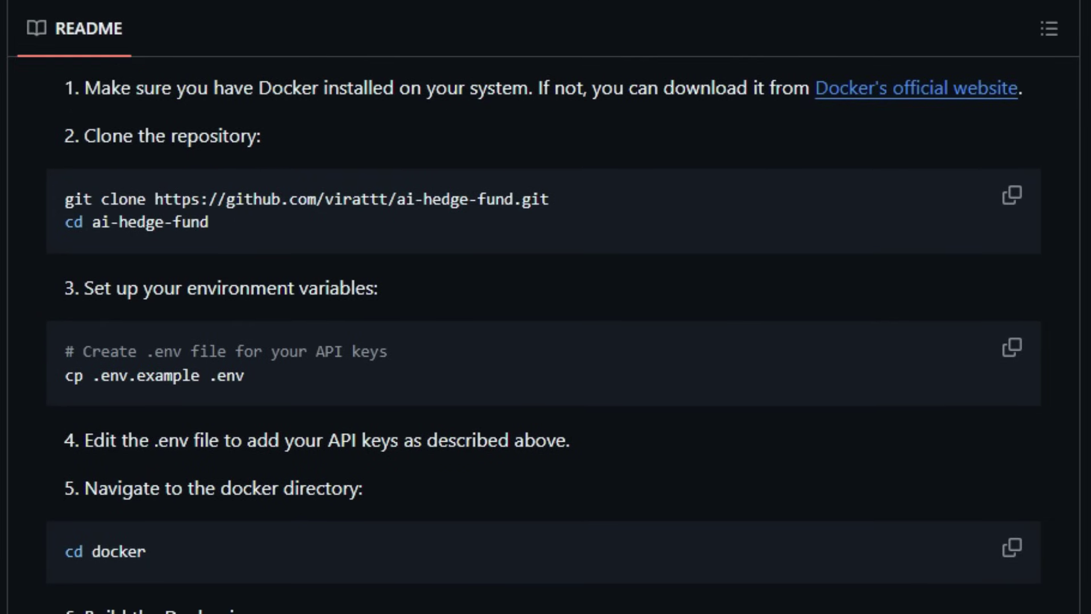
scroll(546, 341, down, 4)
scroll(545, 341, down, 3)
scroll(546, 341, down, 2)
scroll(546, 341, down, 2)
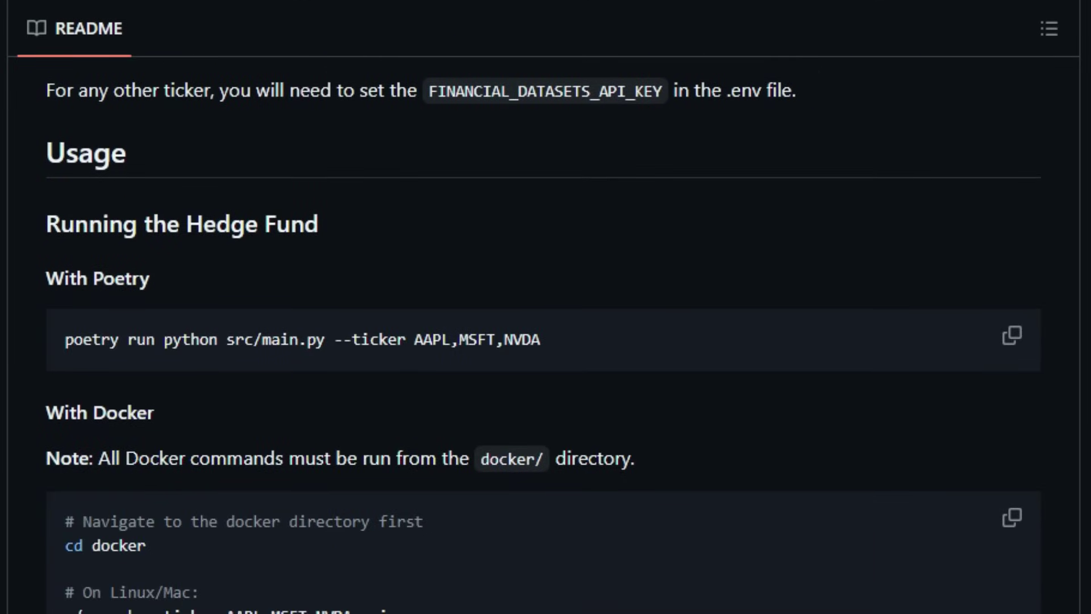
scroll(546, 341, down, 2)
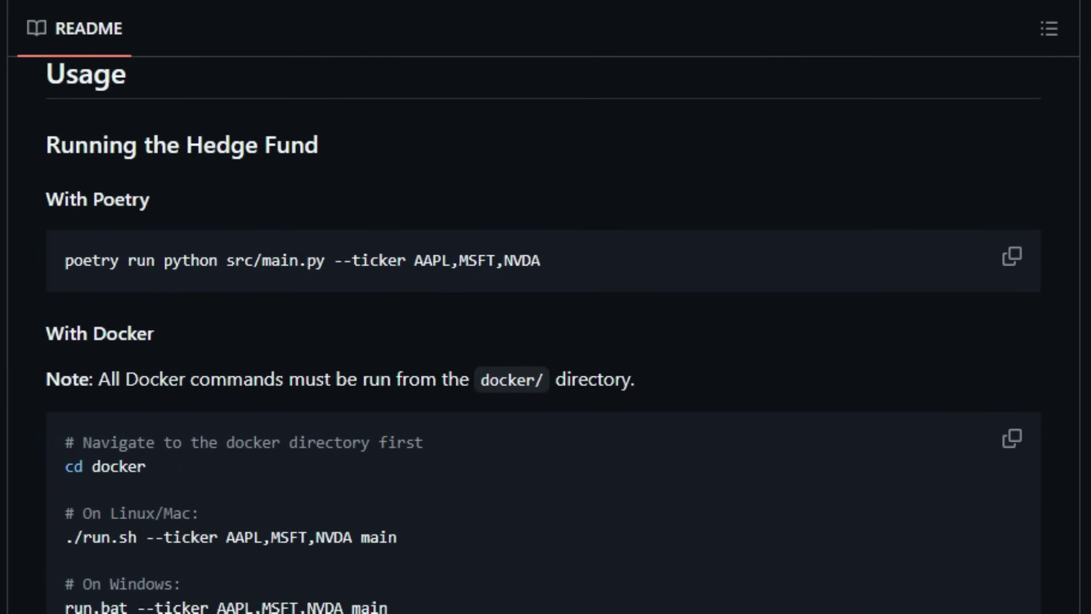
scroll(546, 341, down, 3)
scroll(546, 342, down, 3)
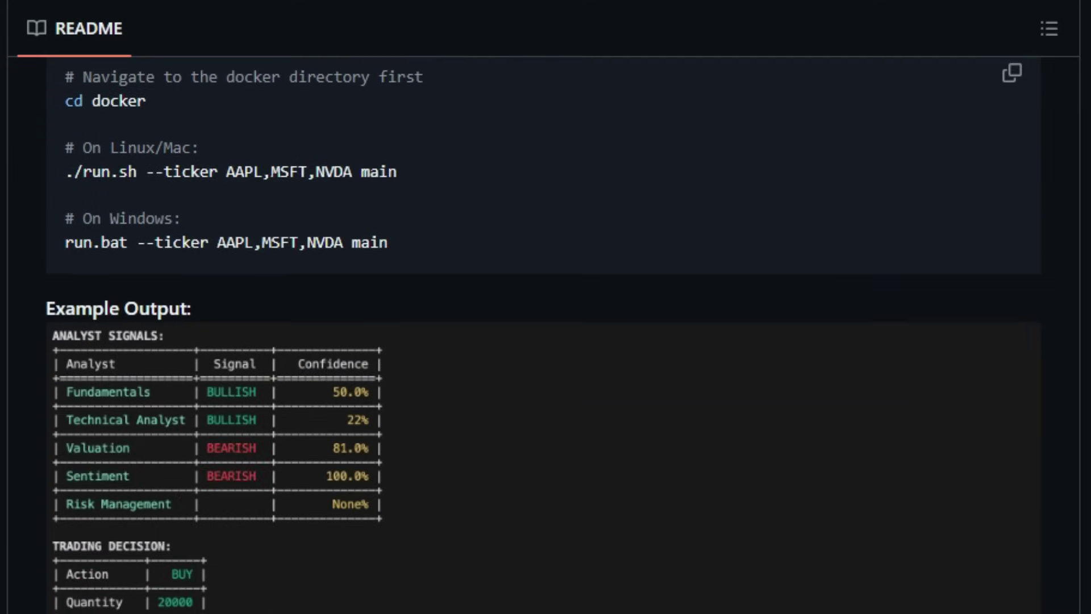
scroll(546, 341, down, 3)
scroll(545, 341, down, 3)
scroll(546, 342, down, 3)
scroll(545, 341, down, 2)
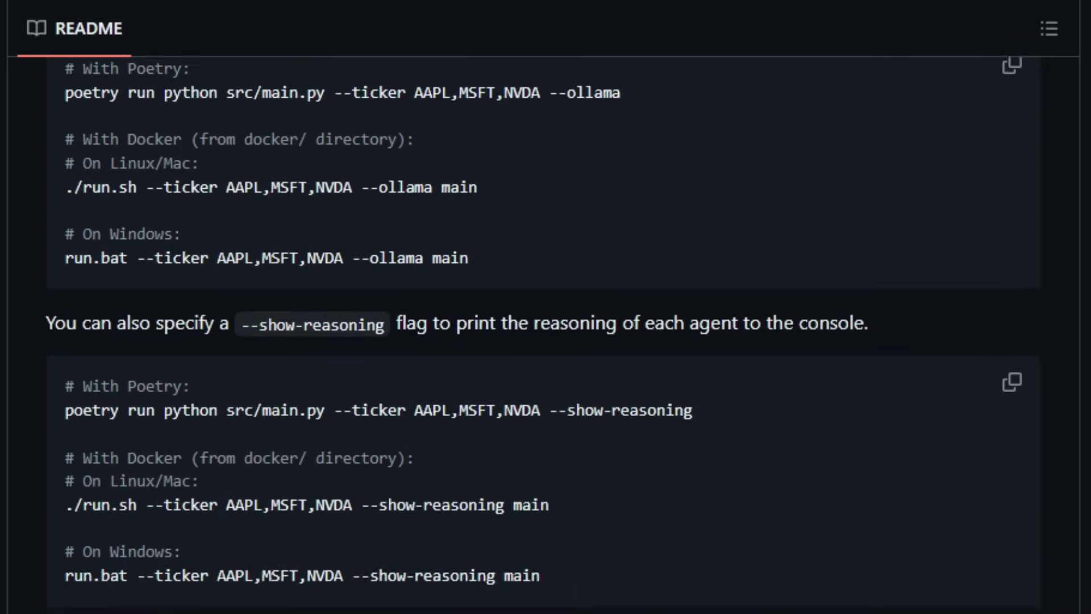
scroll(546, 341, down, 2)
scroll(546, 341, down, 3)
scroll(545, 341, down, 3)
scroll(546, 341, down, 2)
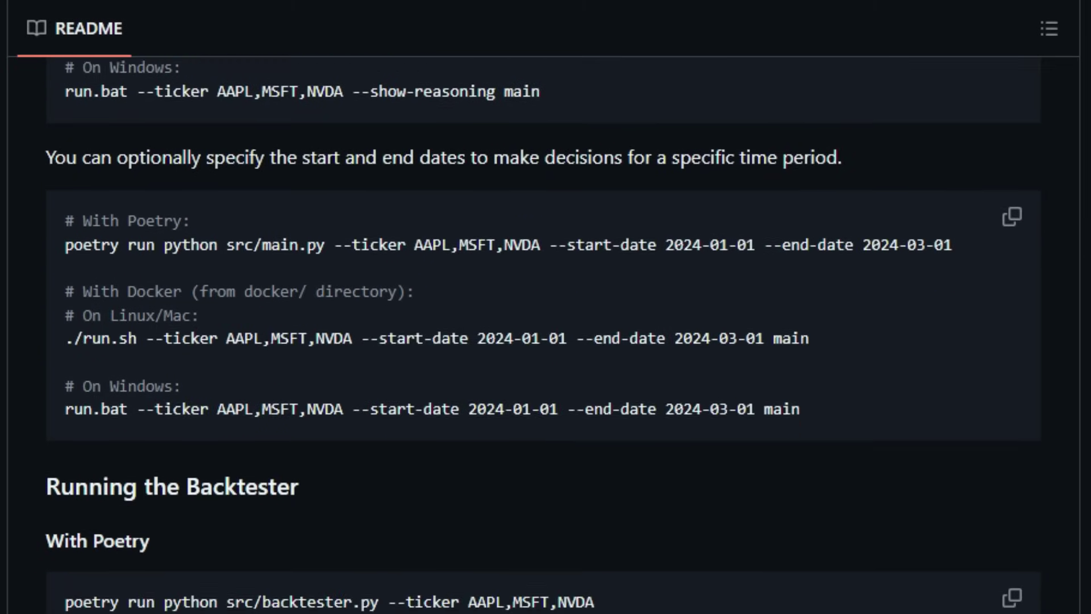
scroll(546, 341, down, 2)
scroll(546, 341, down, 2)
scroll(546, 341, down, 2)
scroll(545, 342, down, 2)
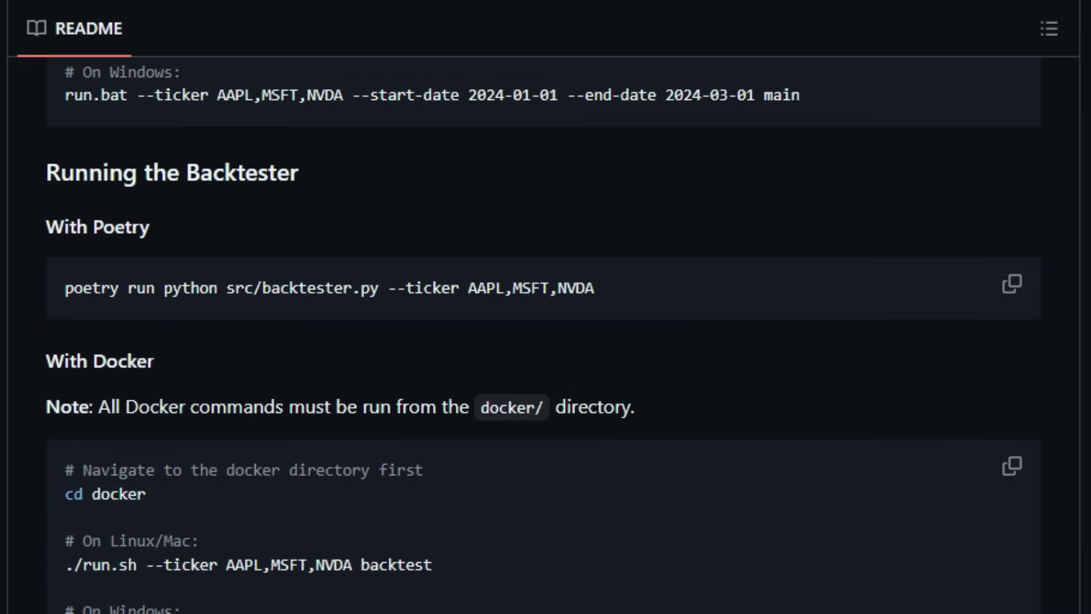
scroll(545, 341, down, 1)
scroll(546, 341, down, 1)
scroll(546, 341, down, 2)
scroll(546, 341, down, 1)
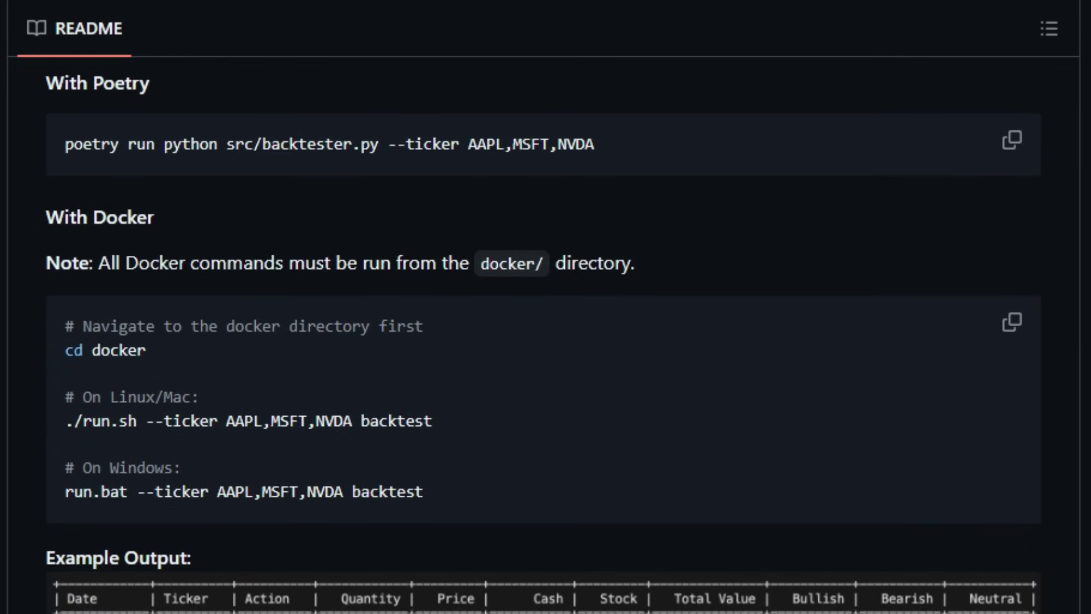
scroll(546, 342, down, 1)
scroll(545, 341, down, 2)
scroll(546, 341, down, 1)
scroll(546, 341, down, 1)
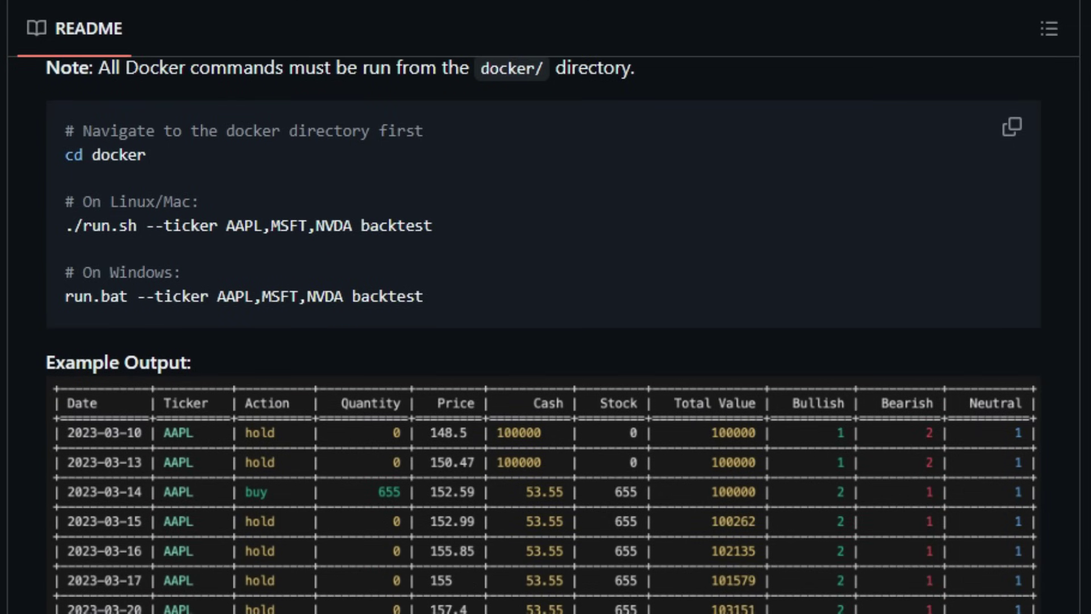
scroll(546, 341, down, 1)
scroll(546, 341, down, 1)
scroll(546, 341, down, 1)
scroll(545, 341, down, 1)
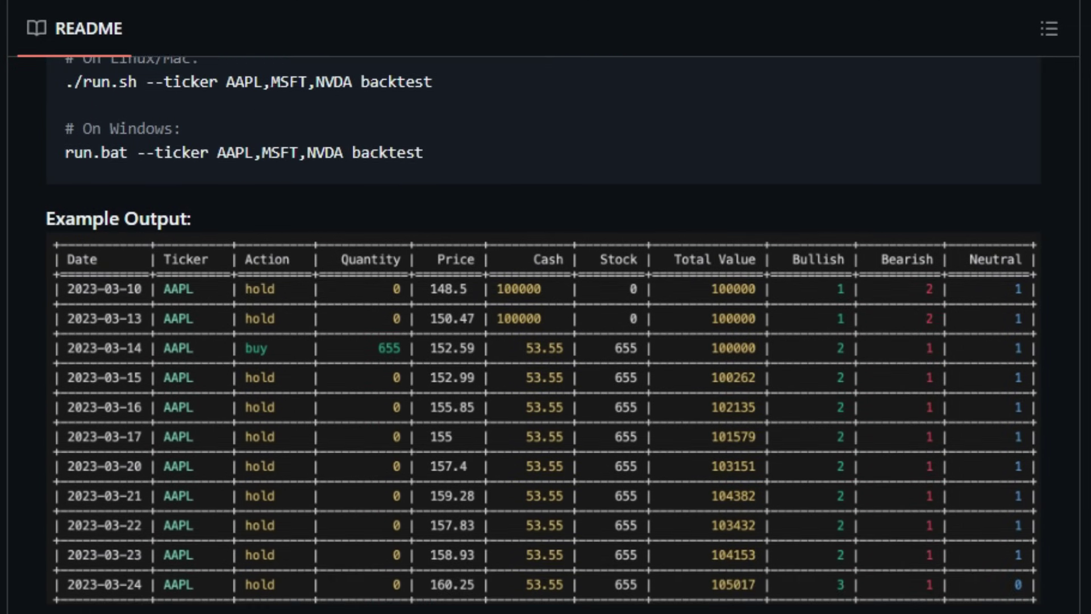
scroll(545, 341, down, 1)
scroll(546, 341, down, 1)
scroll(545, 341, down, 2)
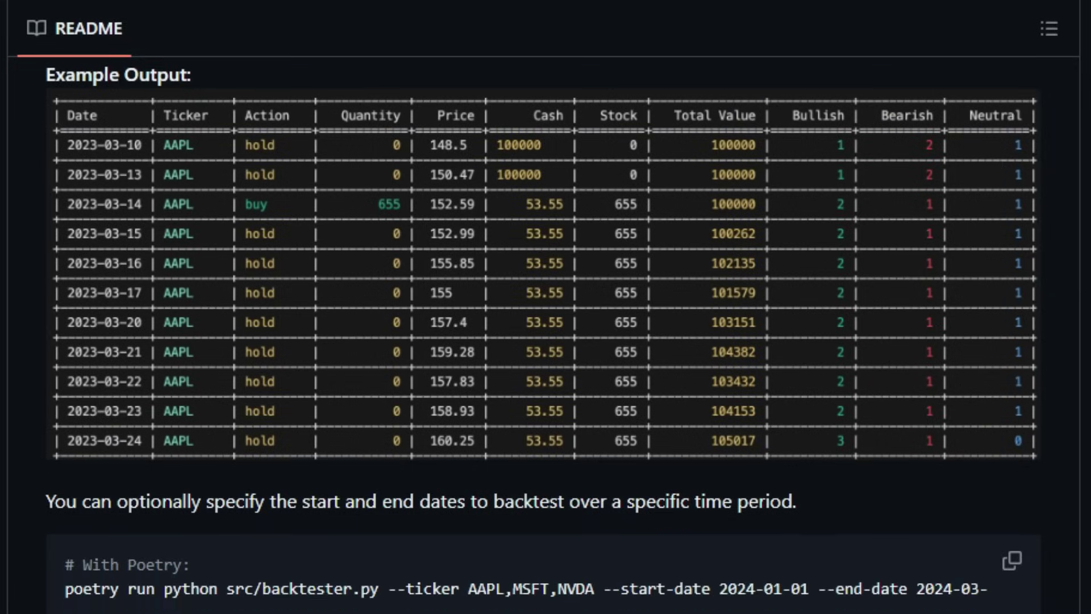
scroll(547, 341, down, 1)
scroll(546, 342, down, 2)
scroll(546, 341, down, 1)
scroll(545, 341, down, 1)
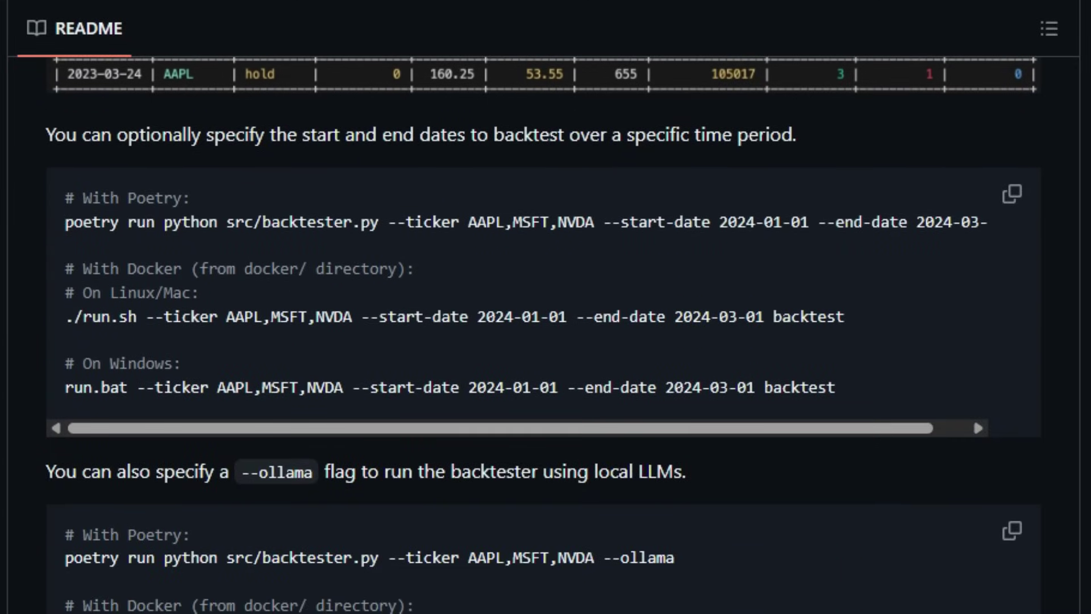
scroll(545, 341, down, 1)
scroll(546, 341, down, 1)
scroll(546, 342, down, 1)
scroll(545, 341, down, 1)
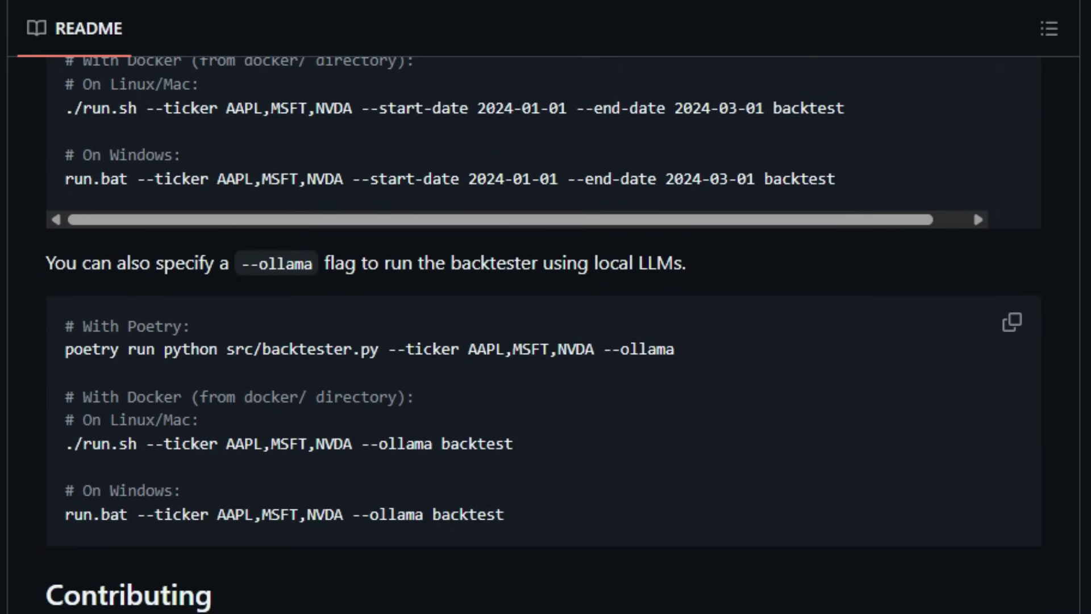
scroll(545, 341, down, 1)
scroll(547, 341, down, 1)
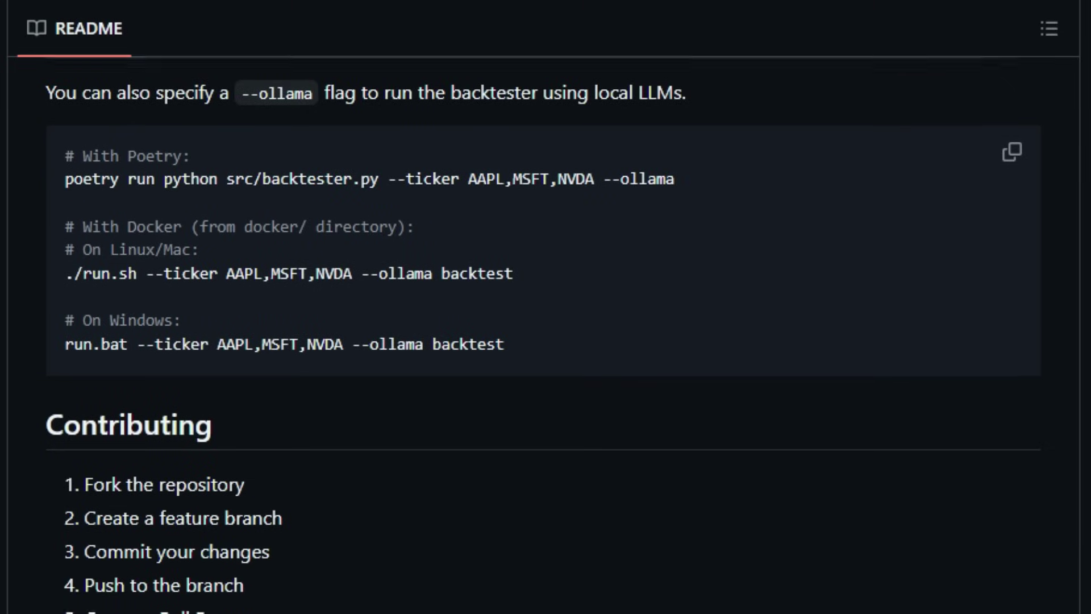
scroll(545, 341, down, 1)
scroll(546, 341, down, 1)
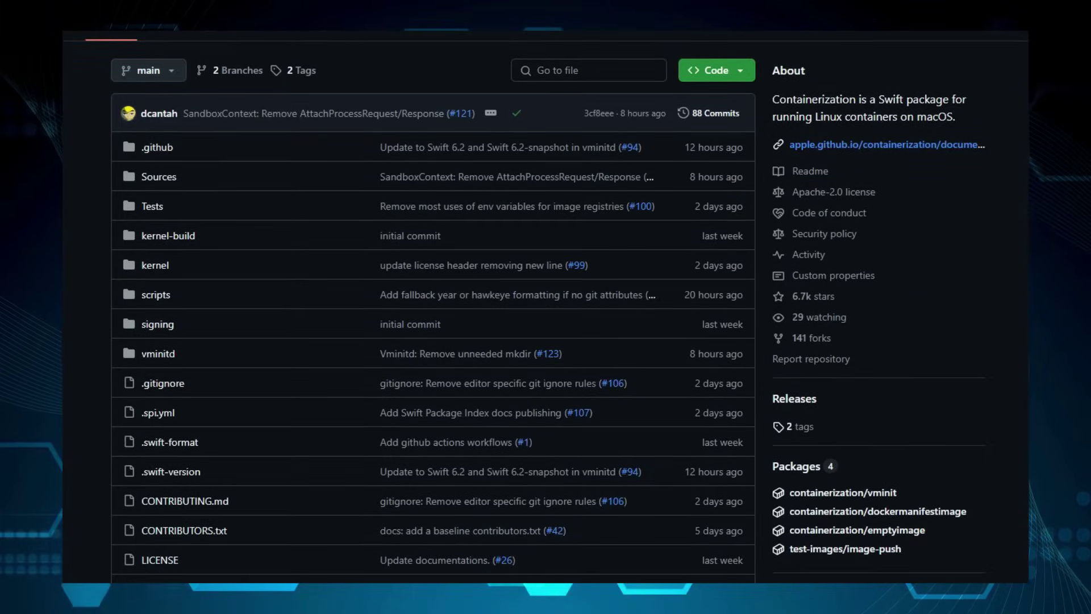
scroll(545, 307, down, 3)
scroll(545, 307, down, 3)
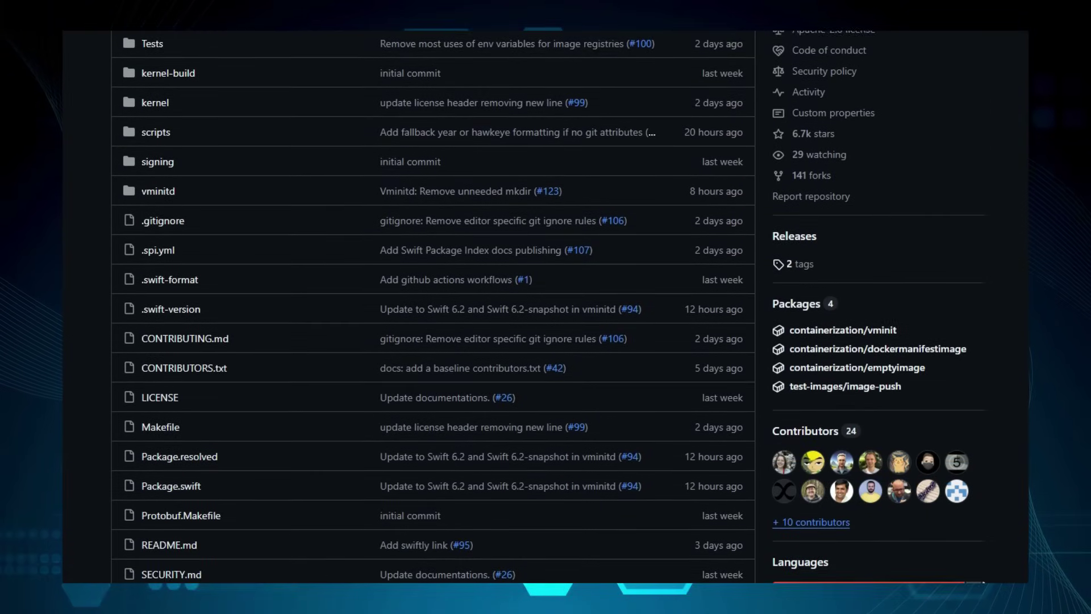
scroll(545, 307, down, 3)
scroll(546, 307, down, 2)
scroll(546, 307, down, 2)
scroll(546, 308, down, 2)
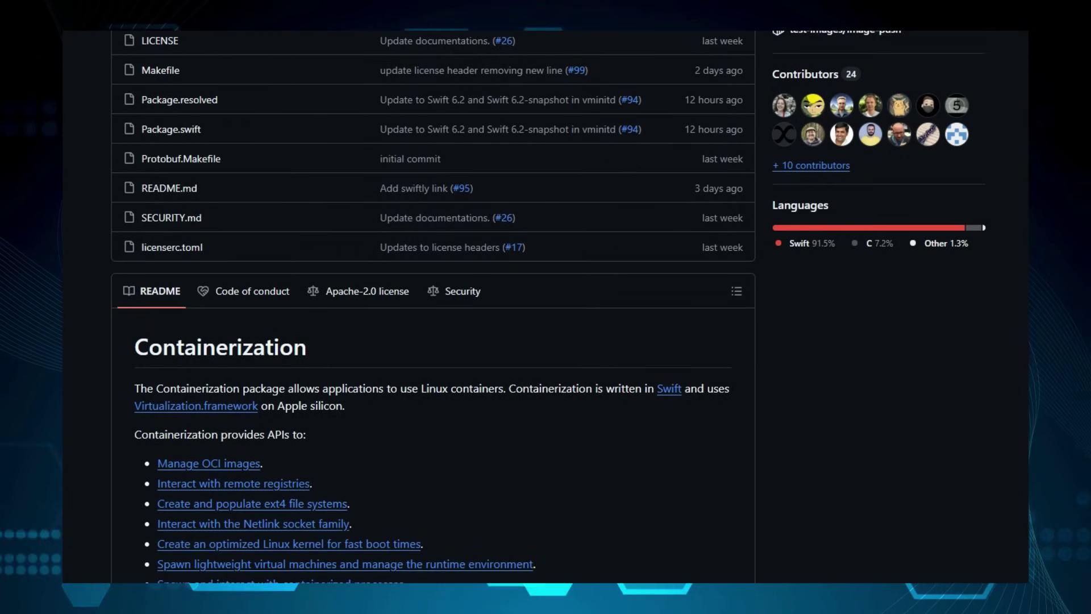
scroll(546, 308, down, 2)
scroll(545, 307, down, 1)
scroll(546, 307, down, 1)
scroll(546, 307, down, 2)
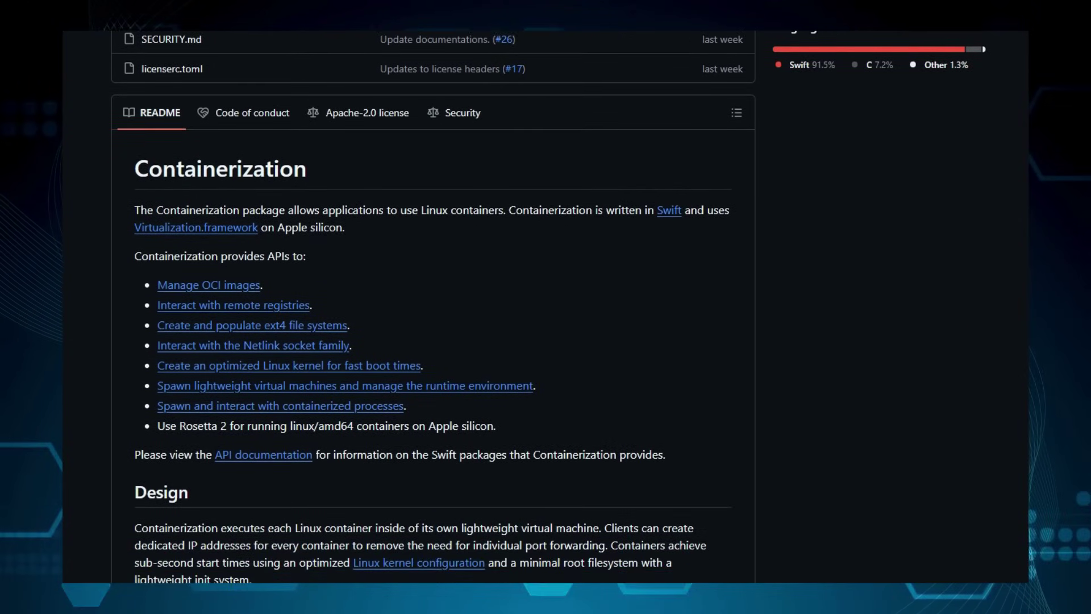
scroll(545, 306, down, 1)
scroll(546, 307, down, 1)
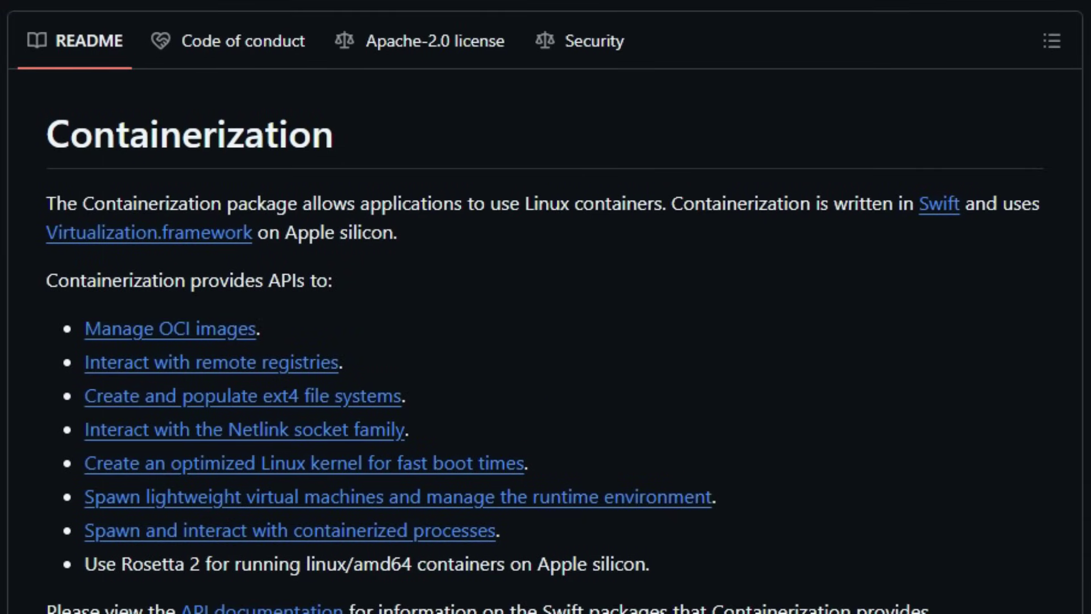
scroll(545, 306, down, 2)
scroll(545, 306, down, 1)
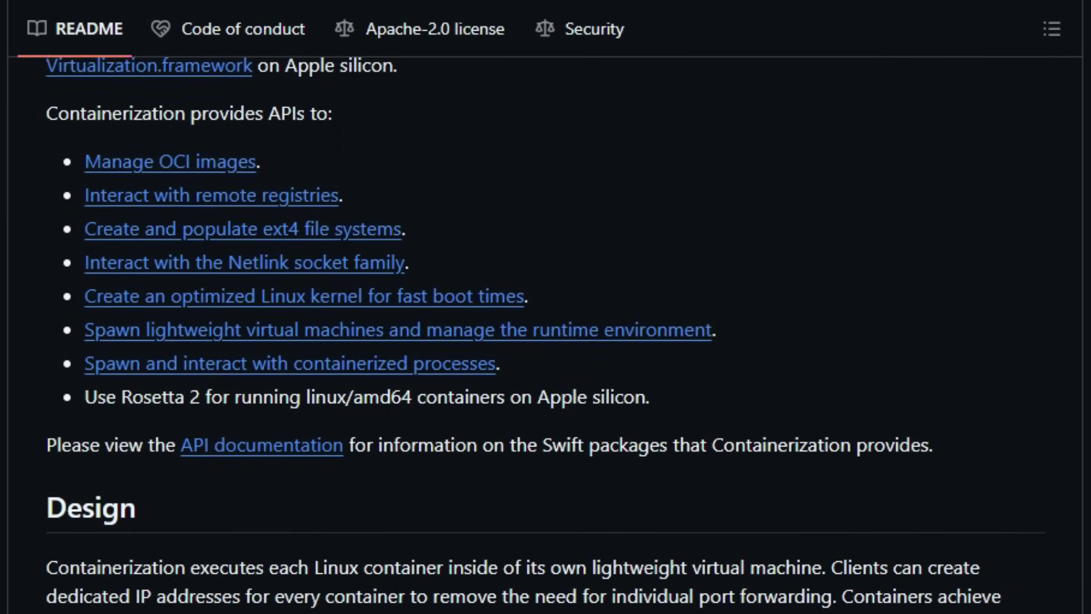
scroll(545, 306, down, 1)
scroll(546, 307, down, 2)
scroll(546, 307, down, 2)
scroll(546, 307, down, 1)
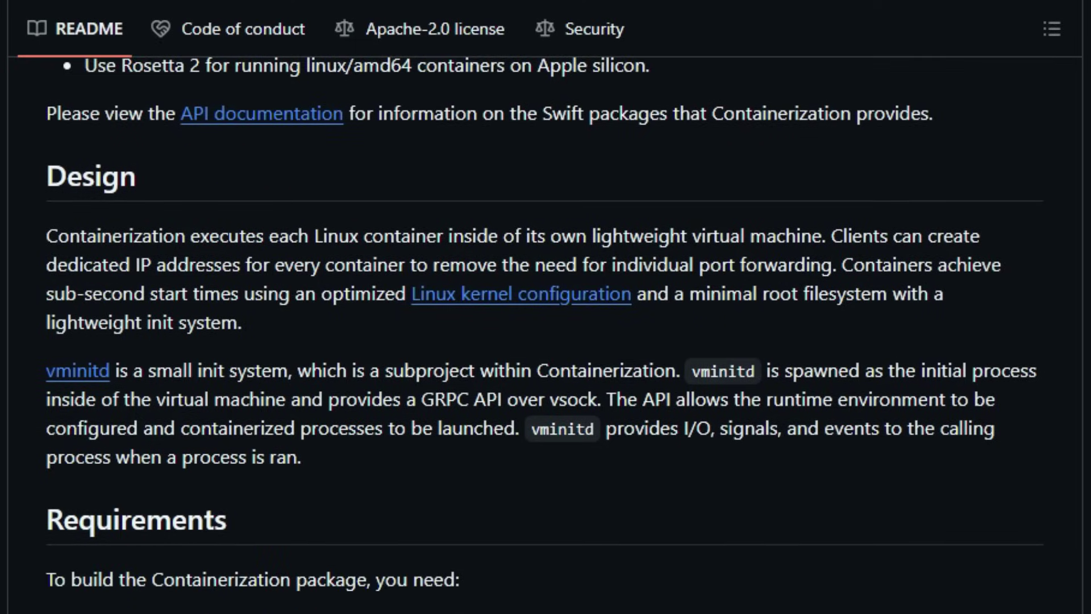
scroll(546, 307, down, 1)
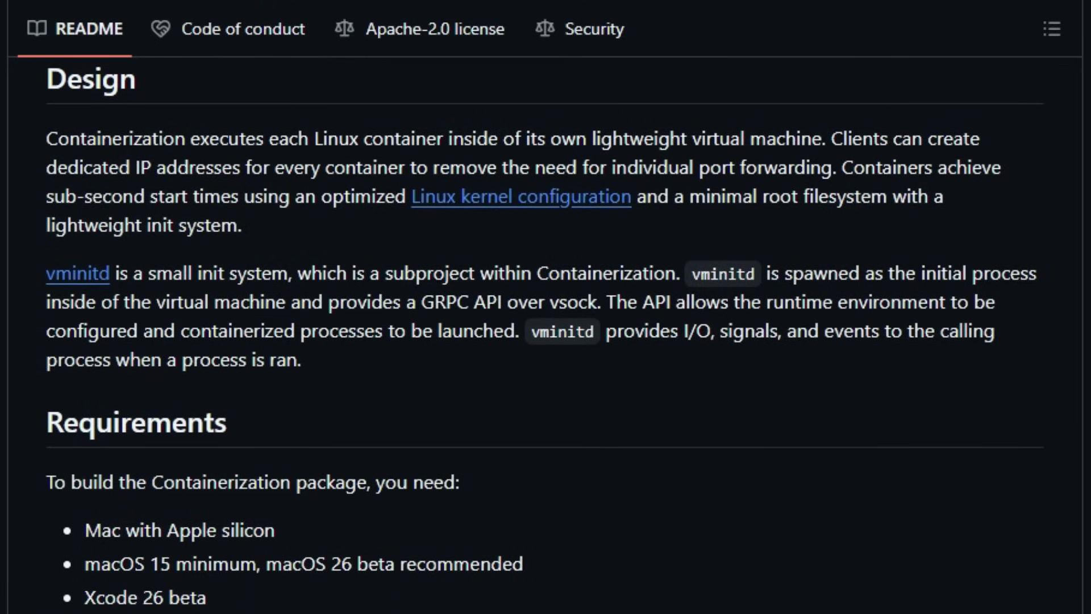
scroll(546, 341, down, 3)
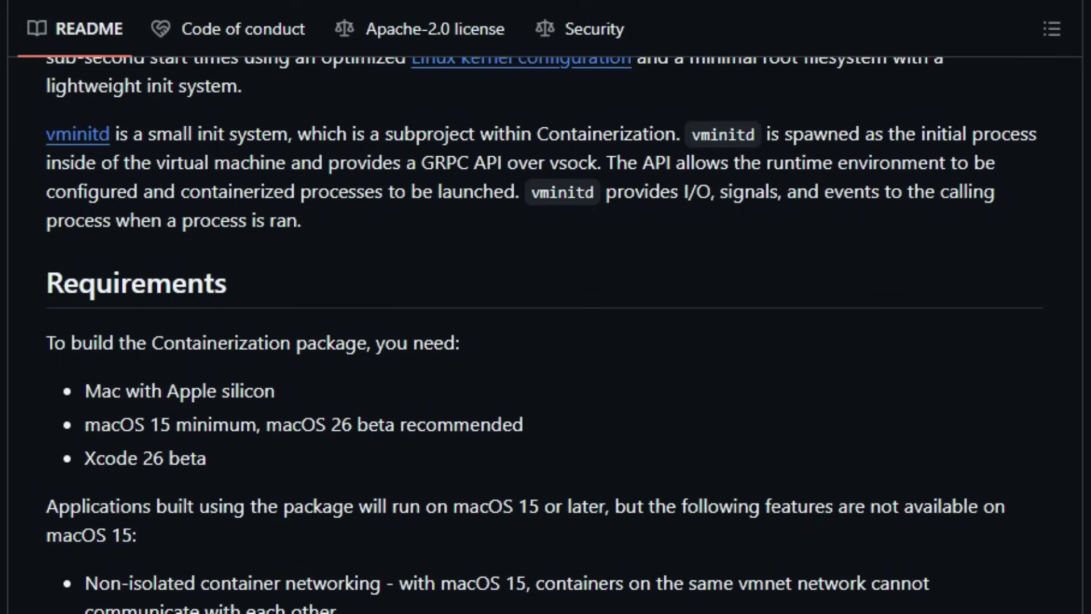
scroll(546, 341, down, 2)
scroll(546, 341, down, 2)
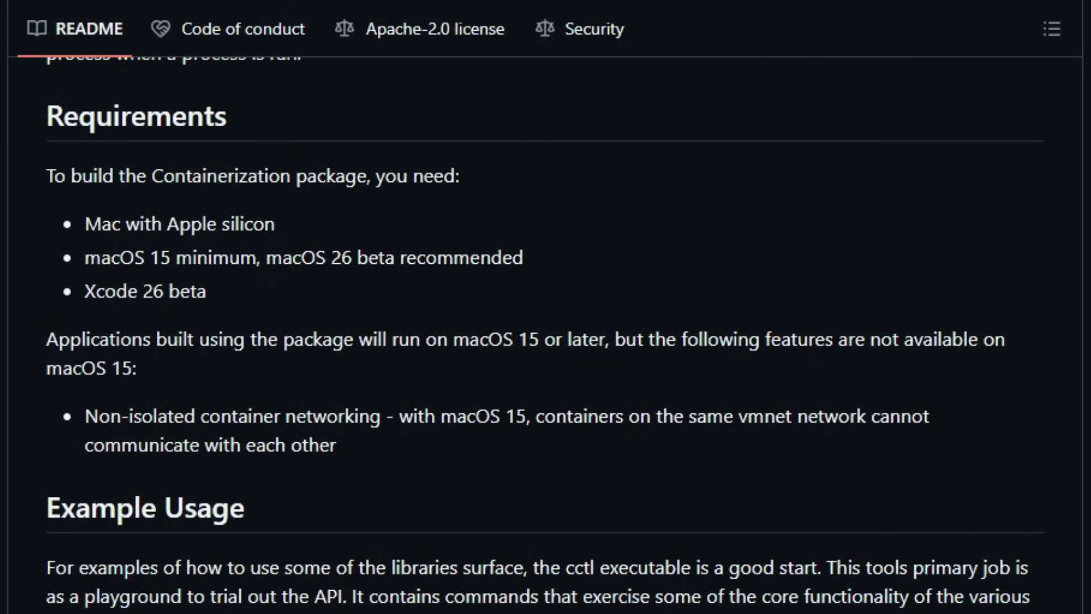
scroll(546, 342, down, 1)
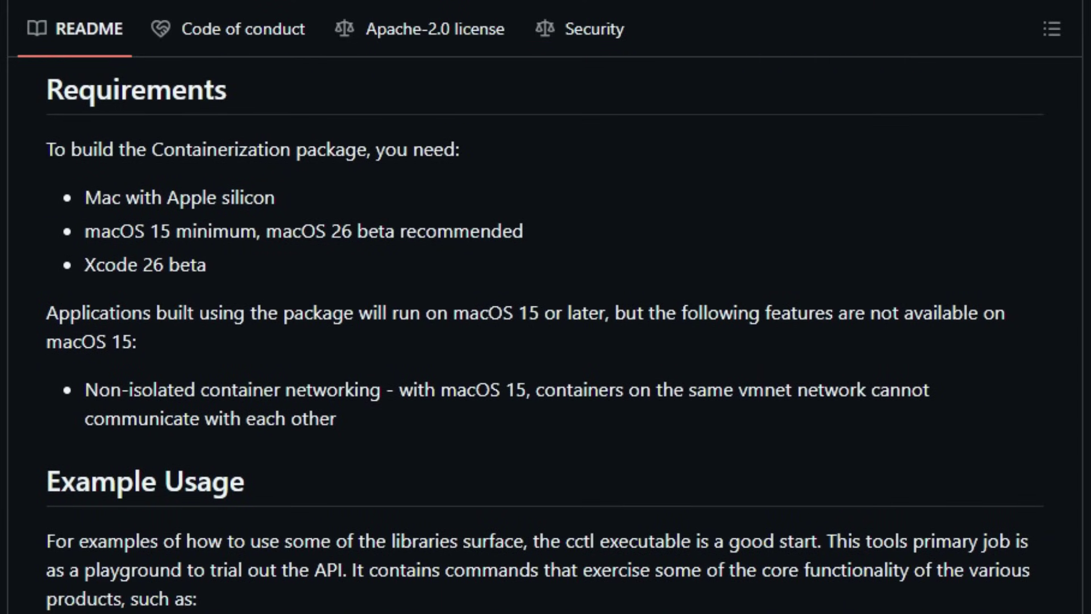
scroll(546, 341, down, 2)
scroll(545, 342, down, 1)
scroll(546, 341, down, 2)
scroll(545, 341, down, 1)
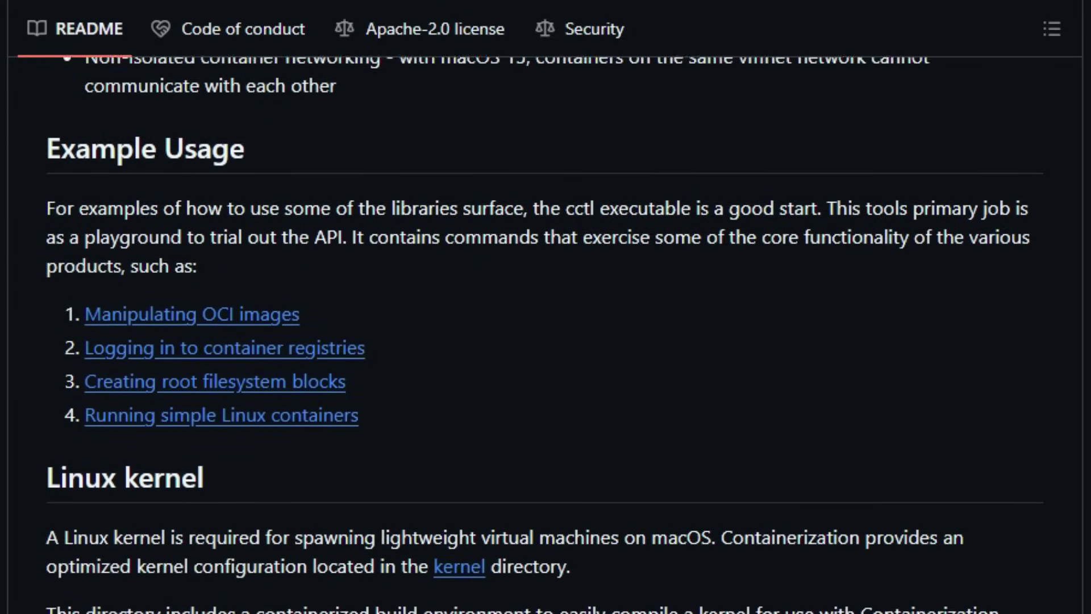
scroll(546, 341, down, 1)
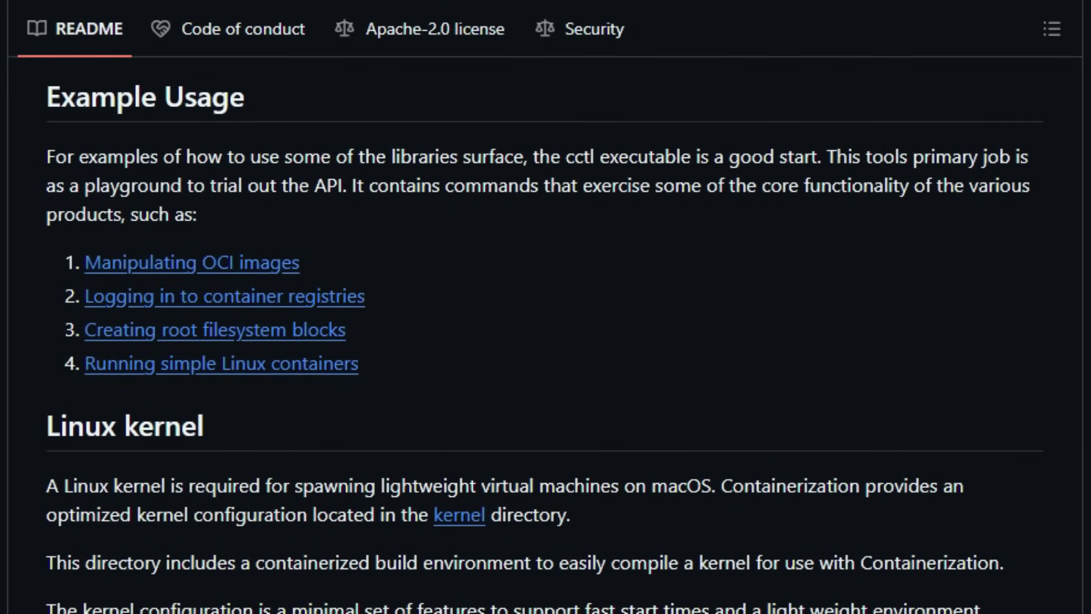
scroll(546, 341, down, 1)
scroll(545, 341, down, 1)
scroll(546, 341, down, 1)
scroll(545, 342, down, 1)
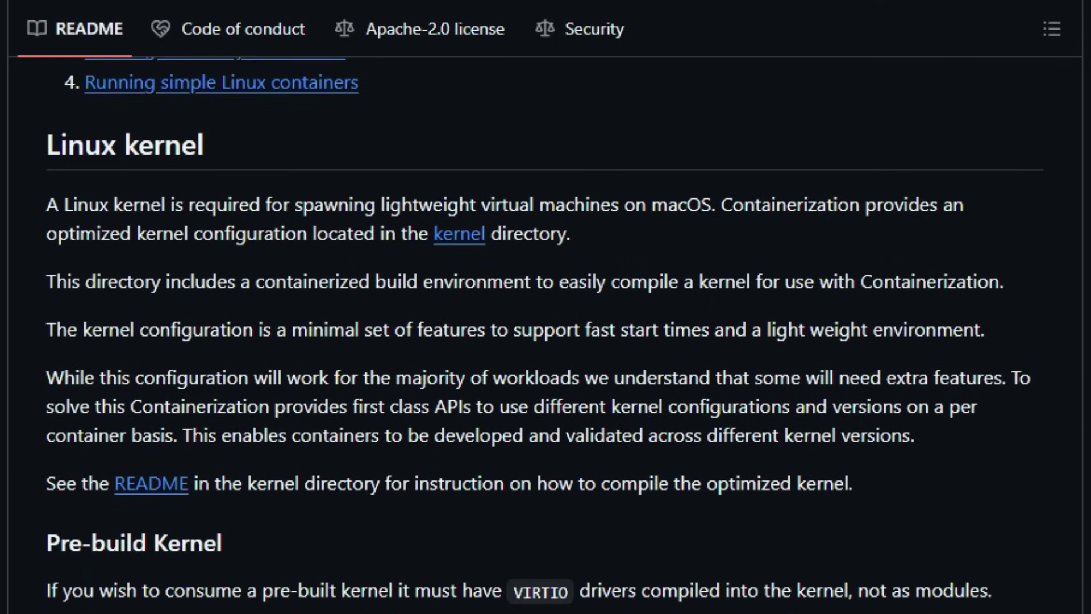
scroll(546, 341, down, 1)
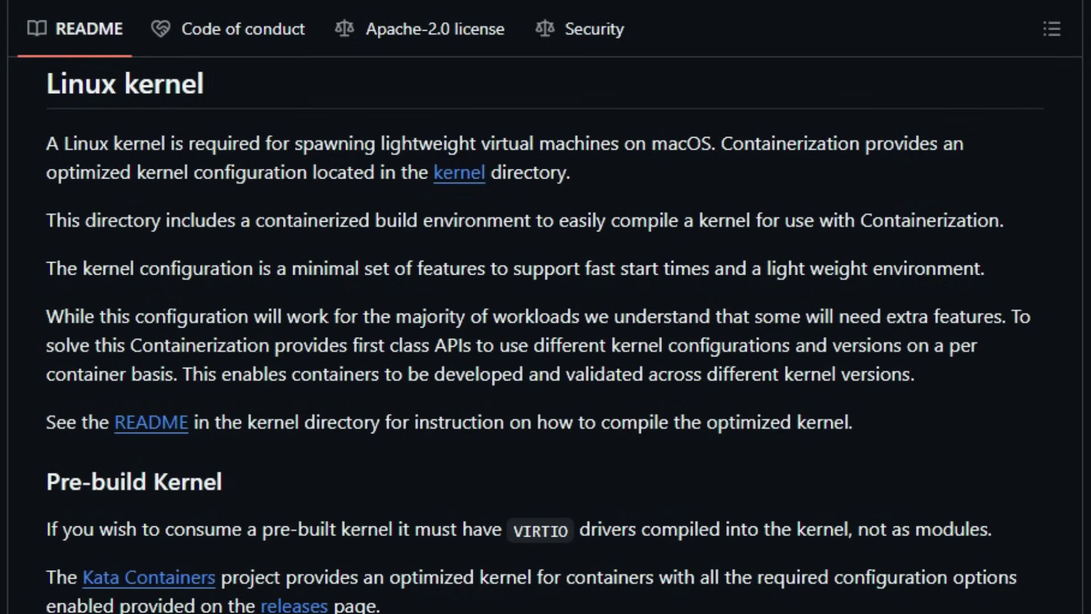
scroll(546, 341, down, 2)
scroll(546, 341, down, 2)
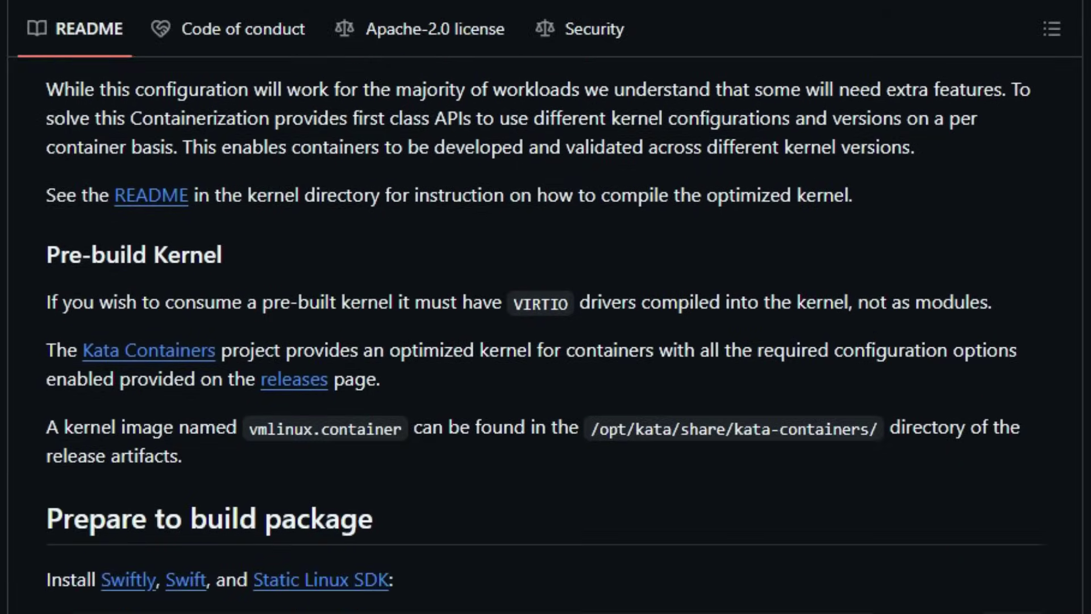
scroll(545, 341, down, 2)
scroll(546, 341, down, 2)
scroll(546, 341, down, 1)
scroll(547, 341, down, 1)
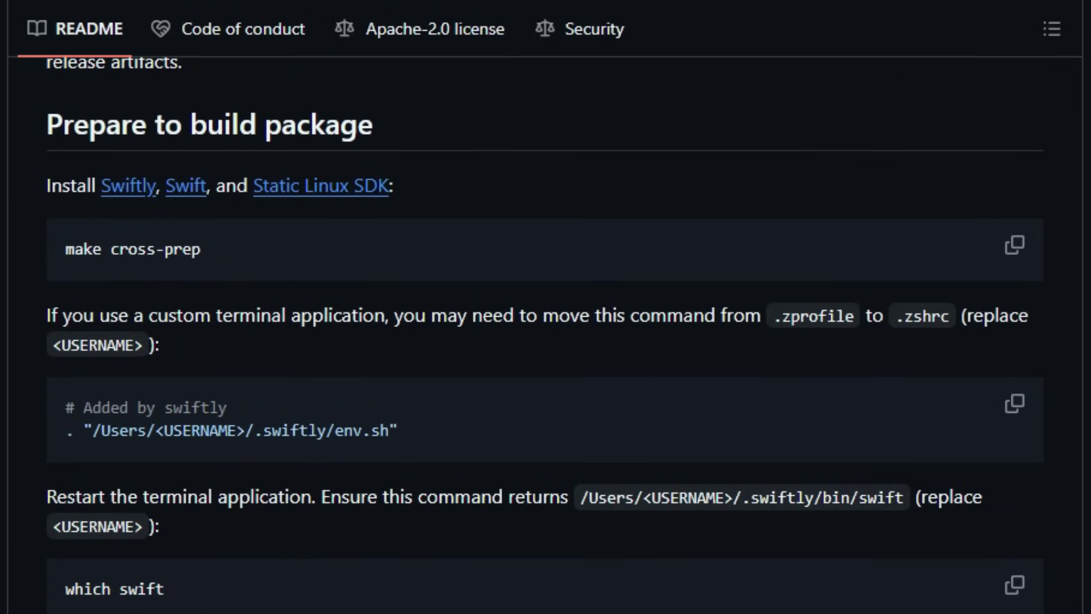
scroll(545, 341, down, 1)
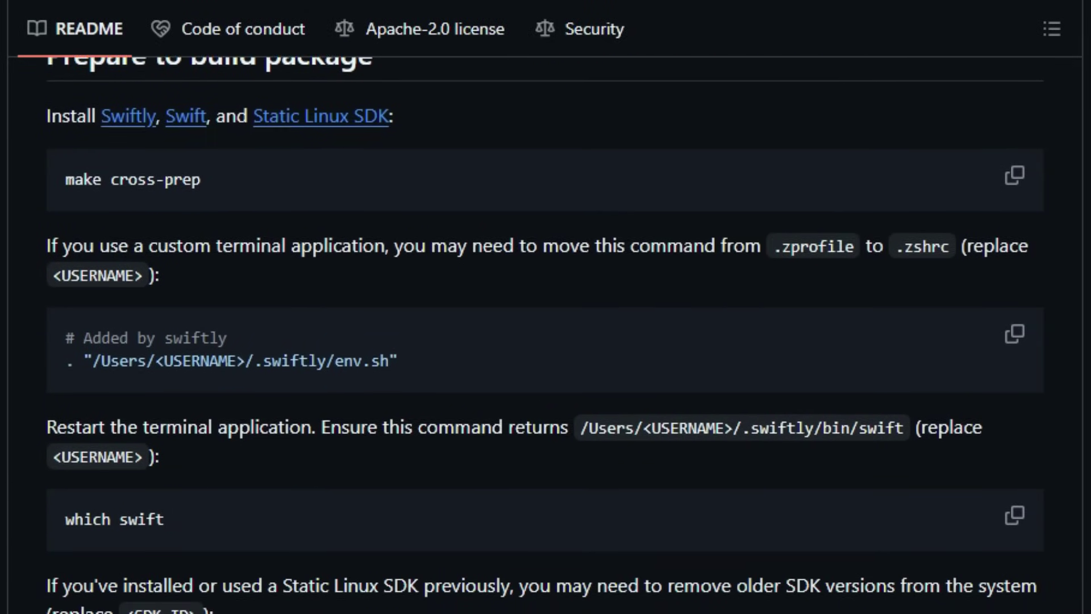
scroll(546, 341, down, 1)
scroll(545, 341, down, 1)
scroll(546, 342, down, 1)
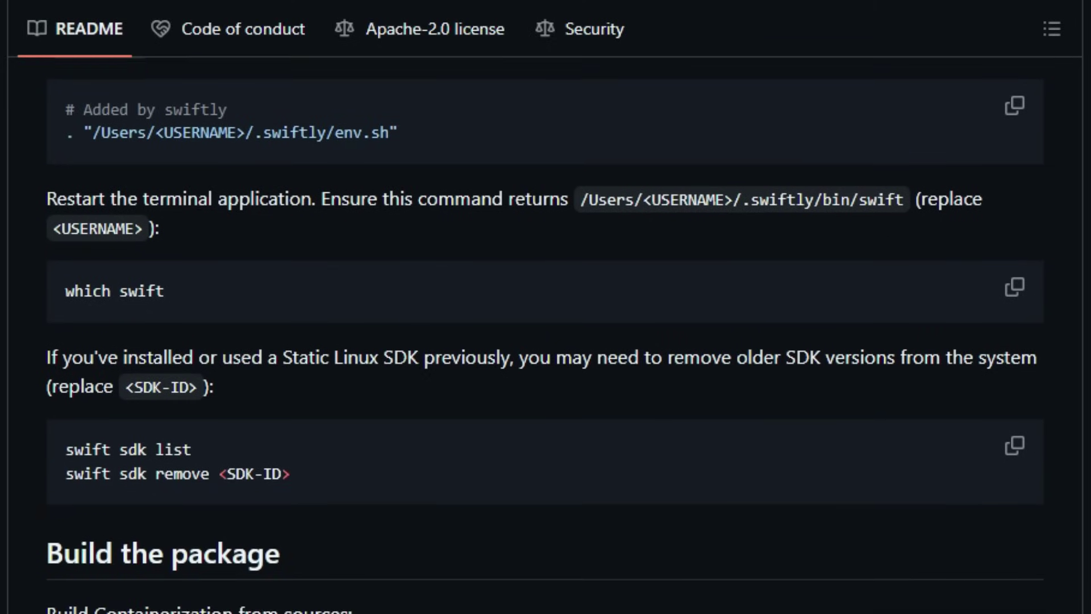
scroll(545, 342, down, 1)
scroll(546, 341, down, 1)
scroll(546, 341, down, 2)
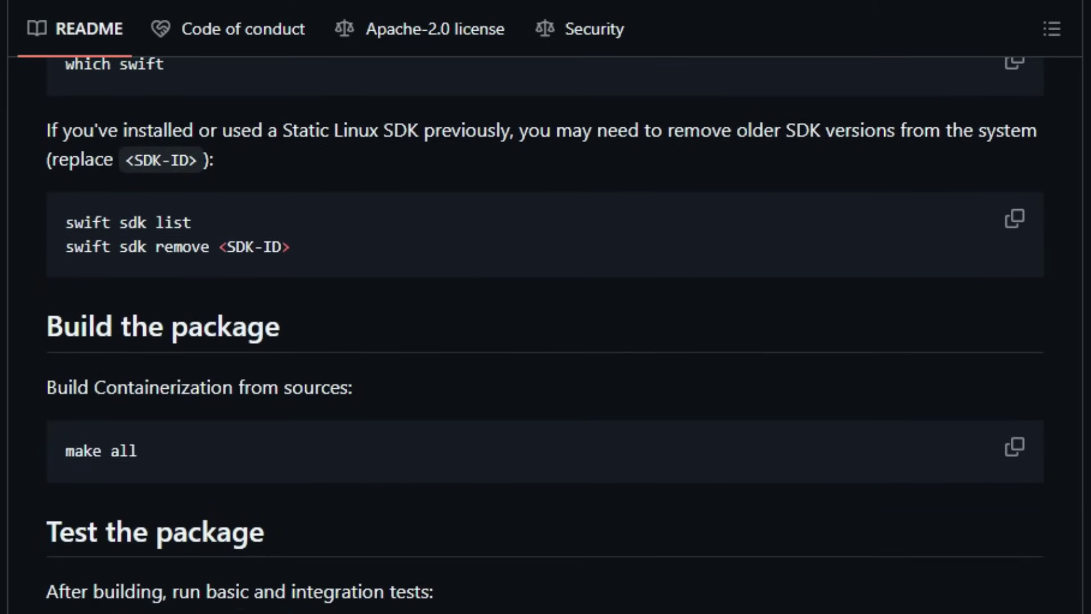
scroll(545, 341, down, 1)
scroll(545, 342, down, 1)
scroll(545, 341, down, 1)
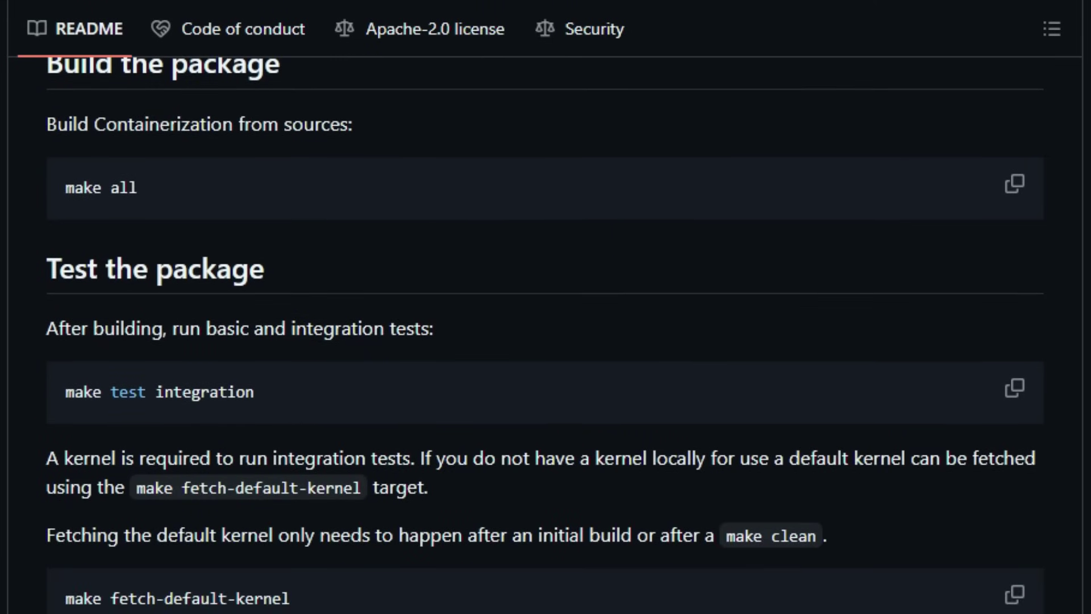
scroll(545, 341, down, 1)
scroll(546, 342, down, 2)
scroll(545, 341, down, 1)
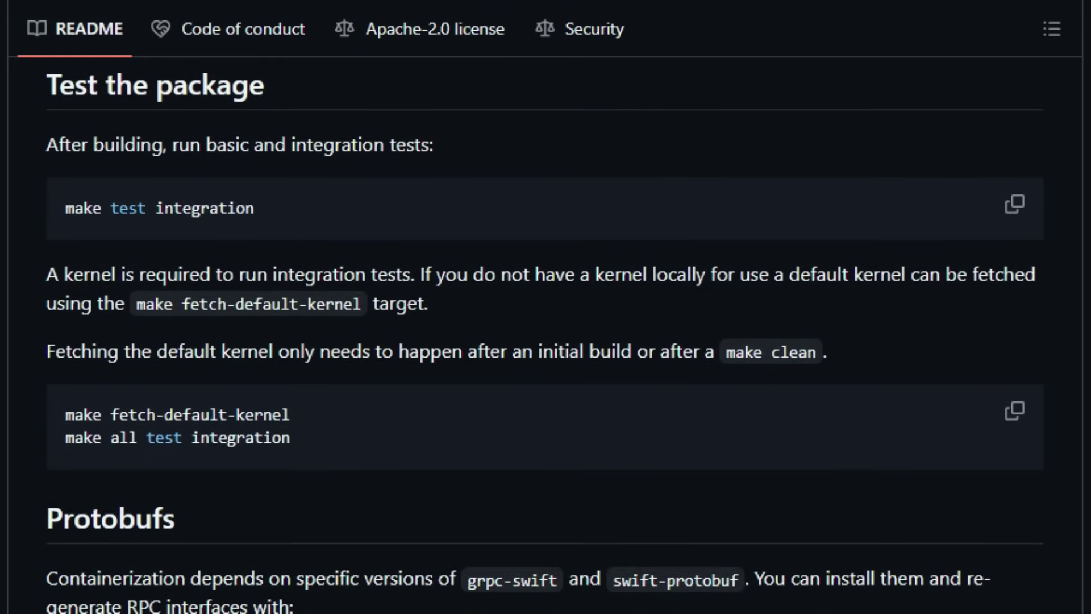
scroll(546, 341, down, 1)
scroll(546, 341, down, 1)
scroll(546, 342, down, 1)
scroll(545, 341, down, 1)
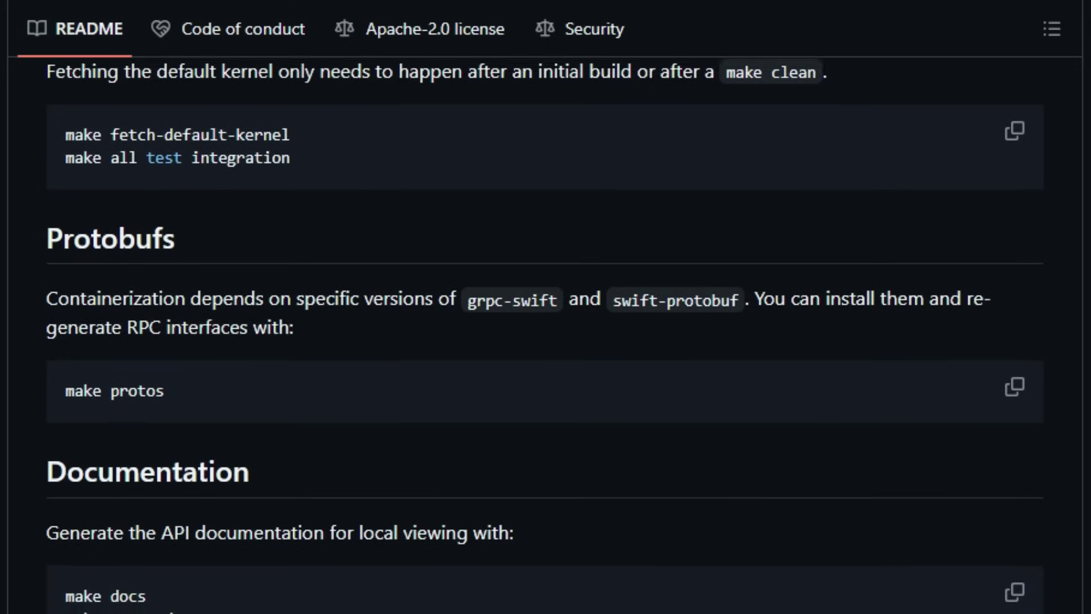
scroll(546, 342, down, 1)
scroll(546, 342, down, 1)
scroll(546, 341, down, 1)
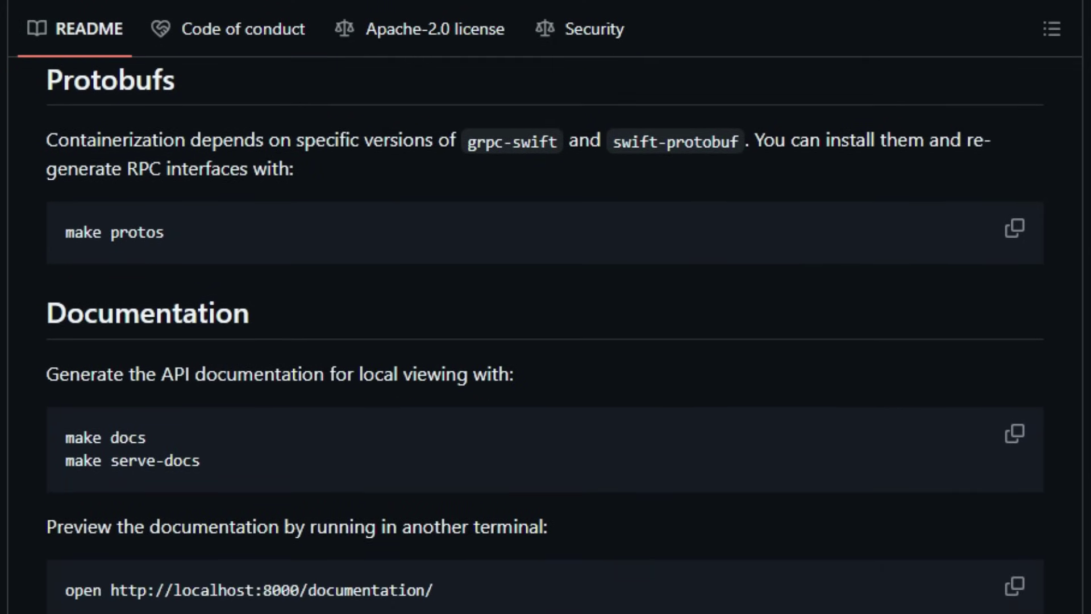
scroll(546, 341, down, 1)
scroll(546, 340, down, 1)
scroll(546, 341, down, 1)
scroll(546, 341, down, 1)
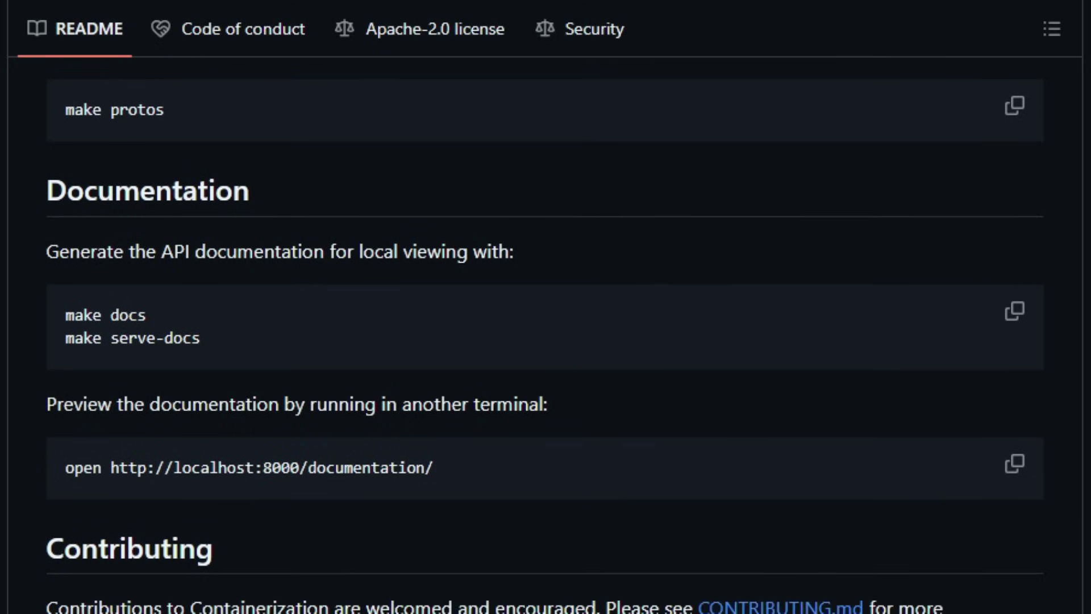
scroll(545, 342, down, 2)
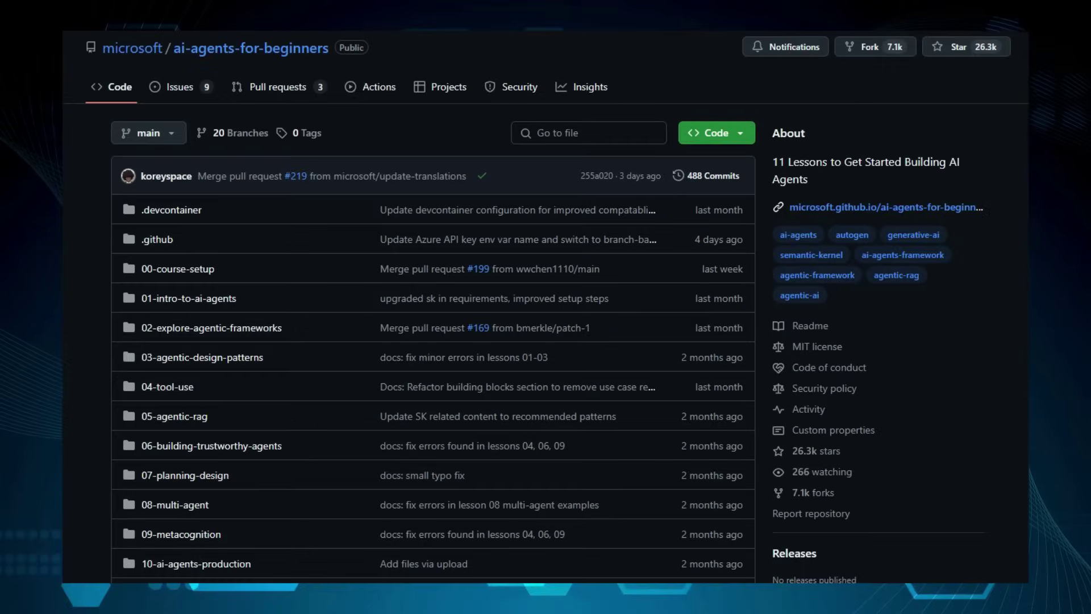
scroll(546, 341, down, 5)
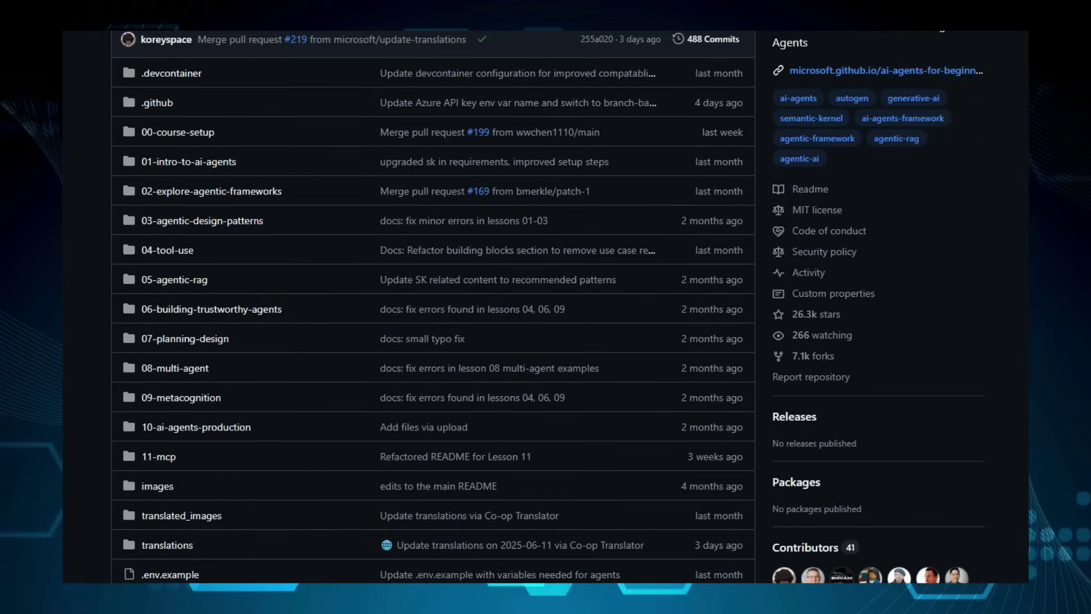
scroll(546, 342, down, 3)
scroll(546, 342, down, 2)
scroll(546, 341, down, 2)
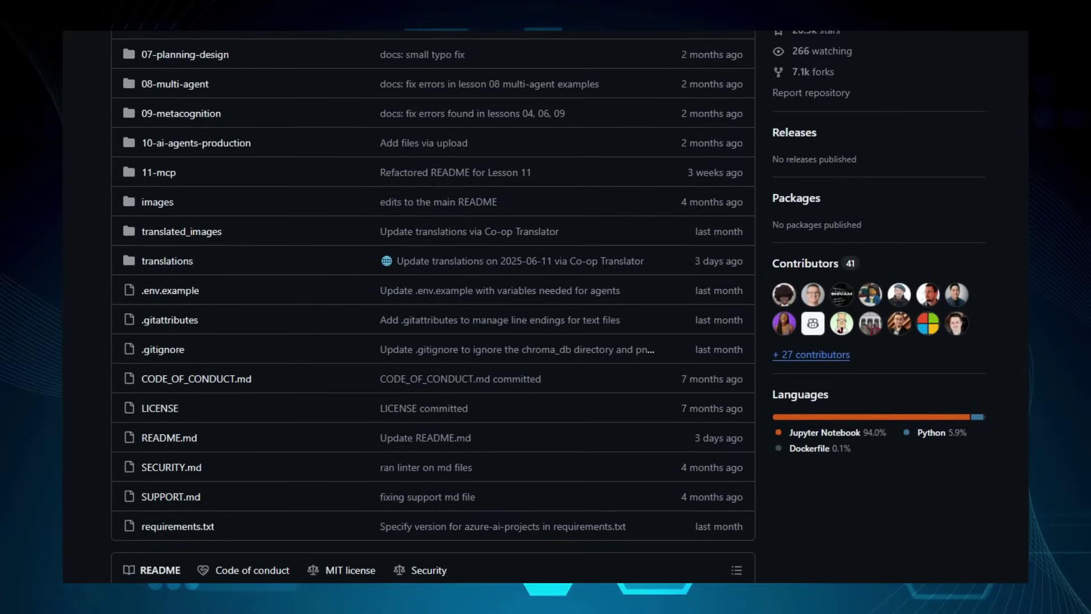
scroll(545, 342, down, 2)
scroll(546, 341, down, 2)
scroll(545, 341, down, 2)
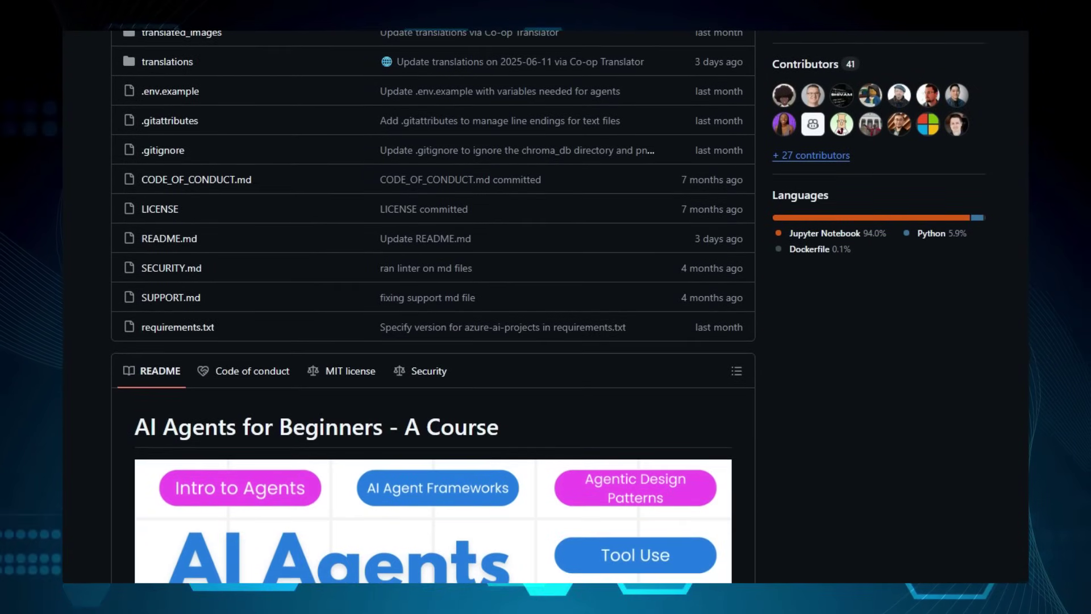
scroll(545, 341, down, 2)
scroll(546, 341, down, 1)
scroll(546, 341, down, 1)
scroll(546, 341, down, 1)
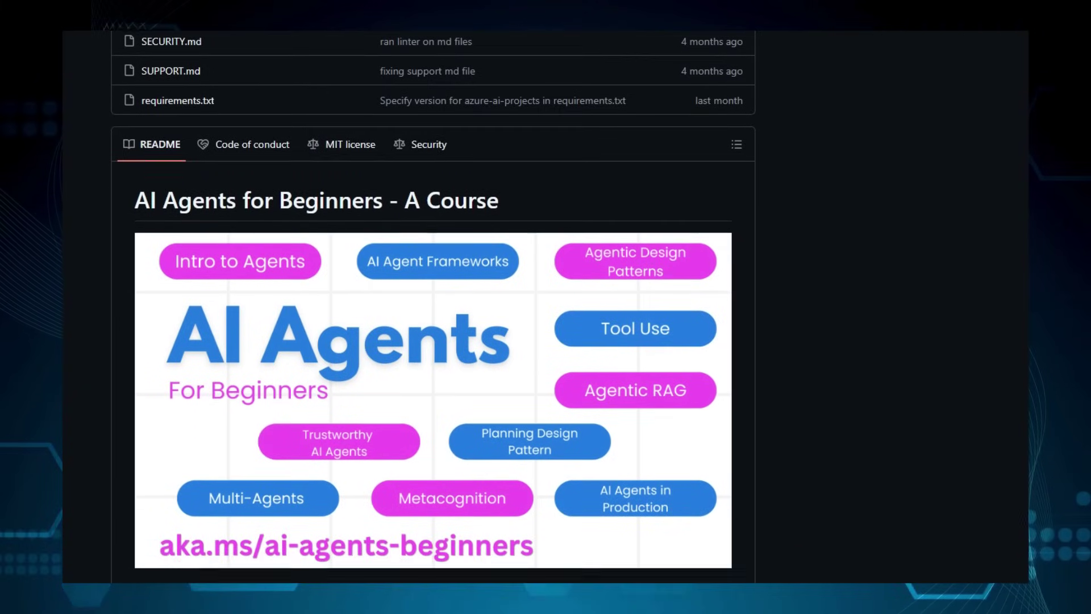
scroll(546, 341, down, 1)
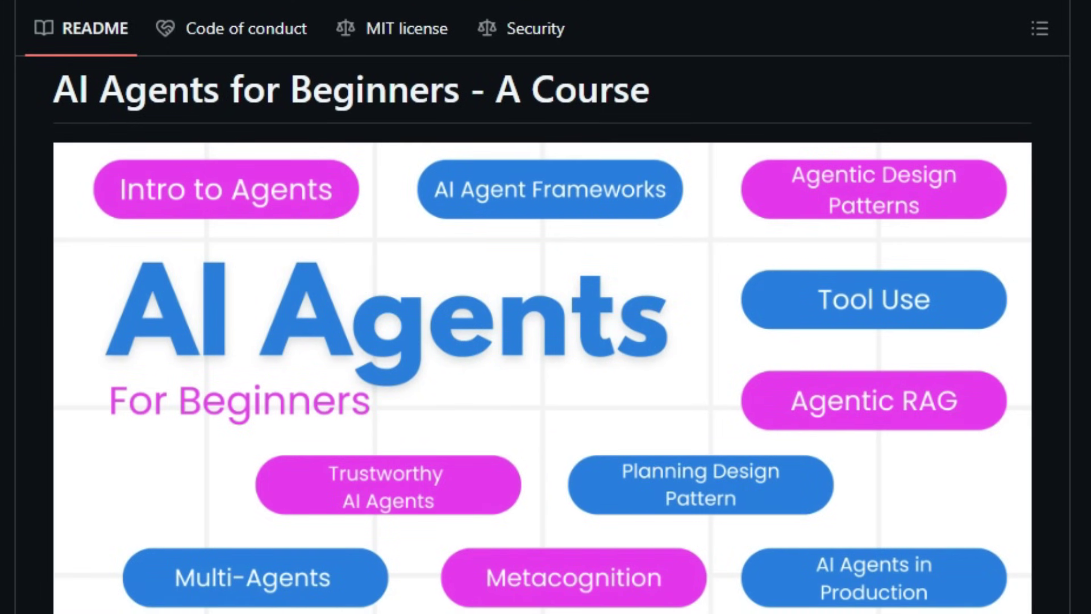
scroll(545, 341, down, 1)
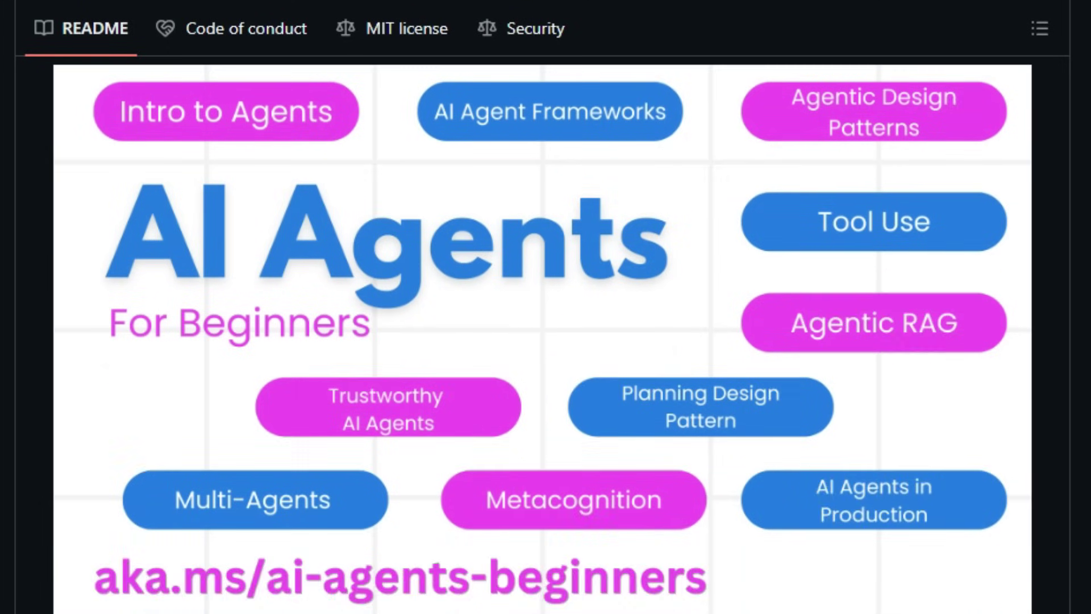
scroll(546, 341, down, 2)
scroll(545, 341, down, 2)
scroll(546, 342, down, 2)
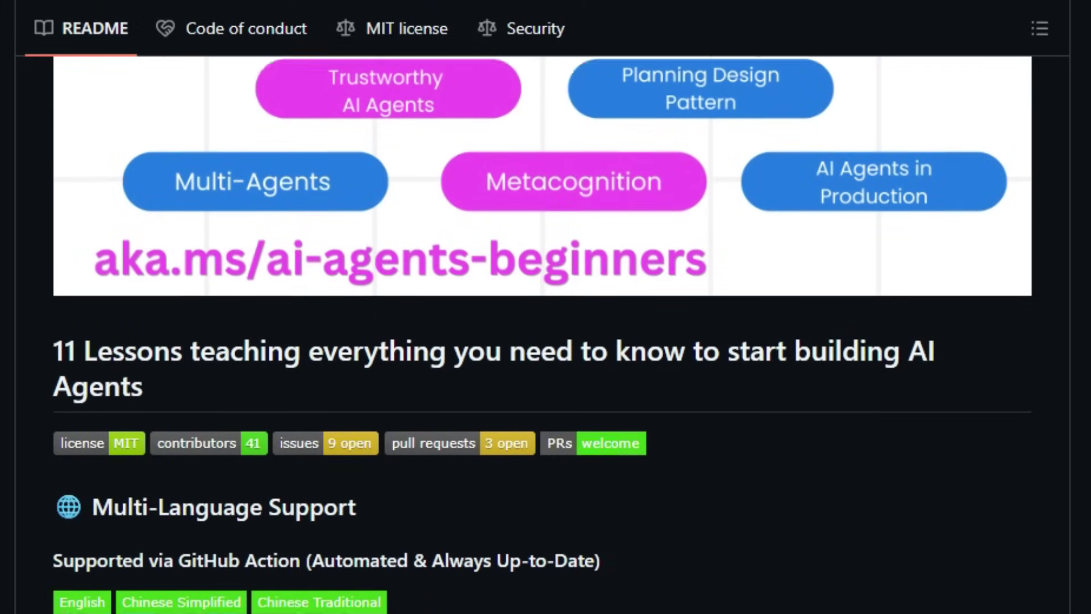
scroll(545, 341, down, 2)
scroll(546, 341, down, 2)
scroll(546, 341, down, 1)
scroll(546, 341, down, 1)
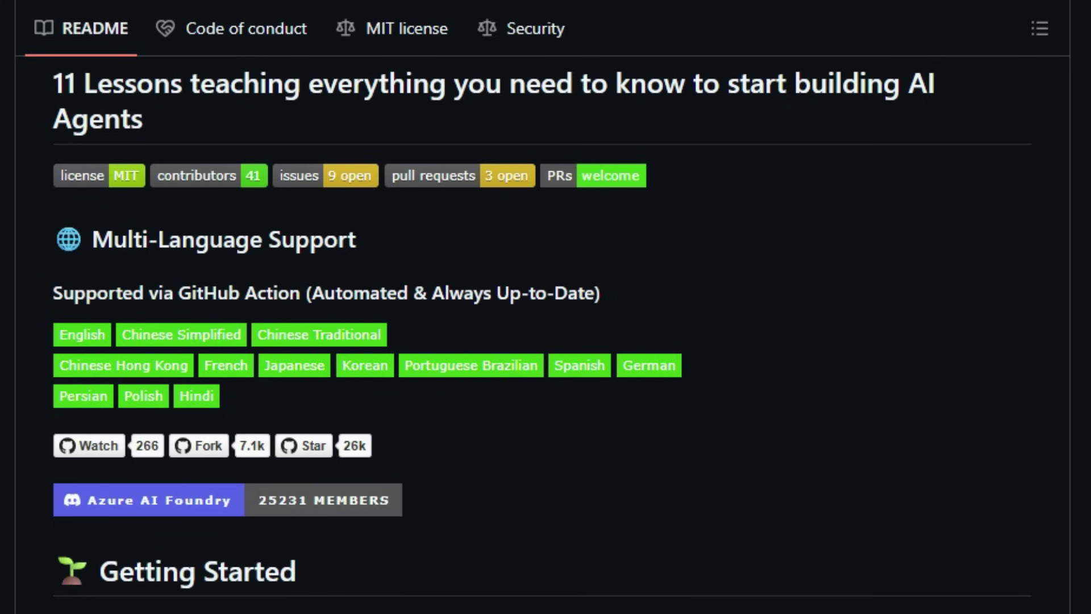
scroll(546, 341, down, 2)
scroll(545, 341, down, 2)
scroll(546, 342, down, 1)
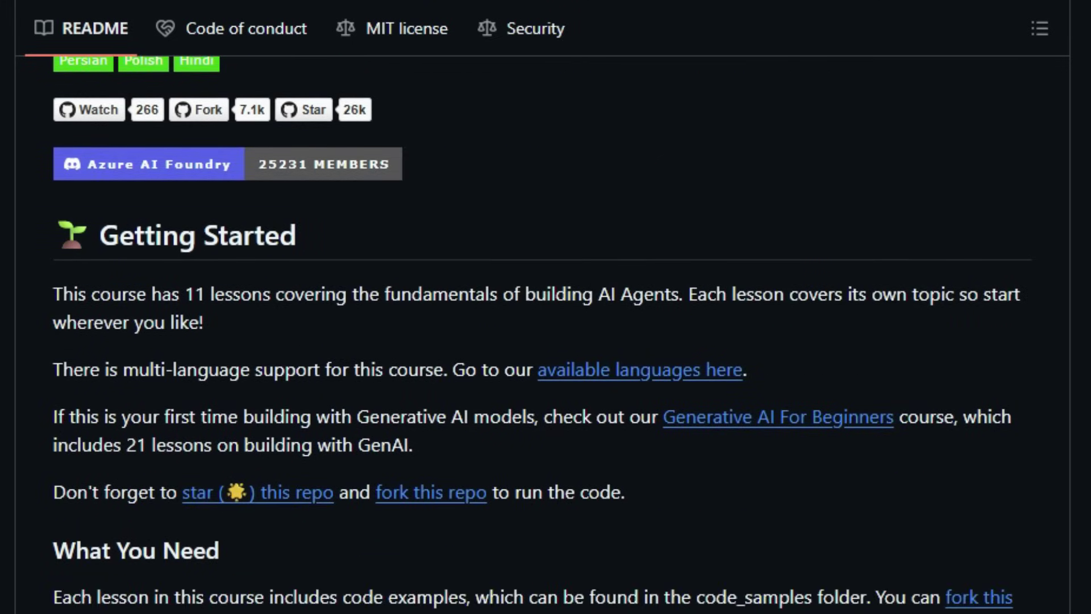
scroll(545, 341, down, 1)
scroll(546, 341, down, 2)
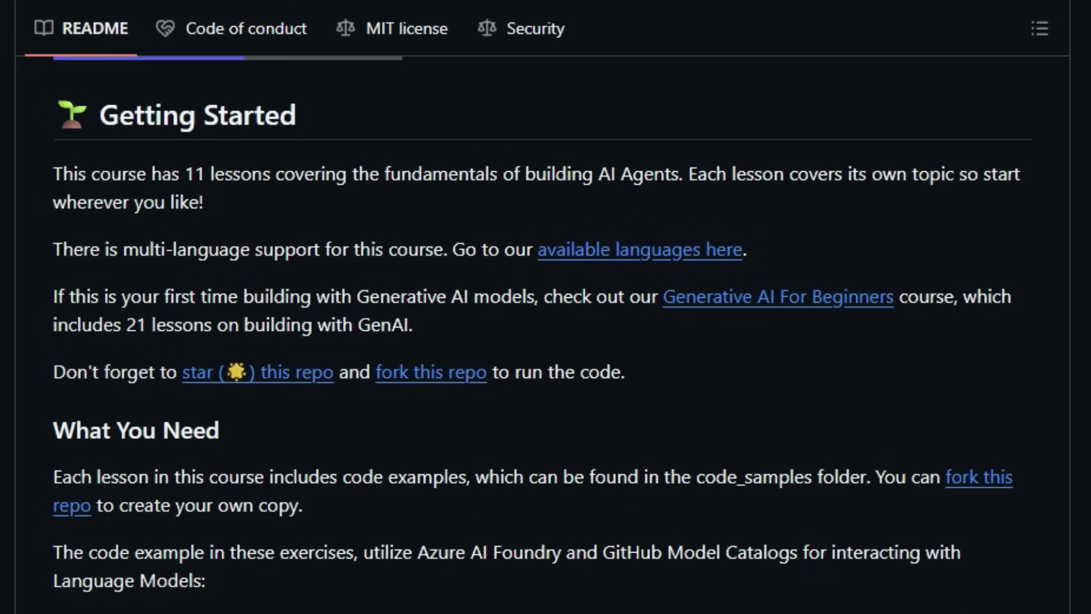
scroll(545, 342, down, 1)
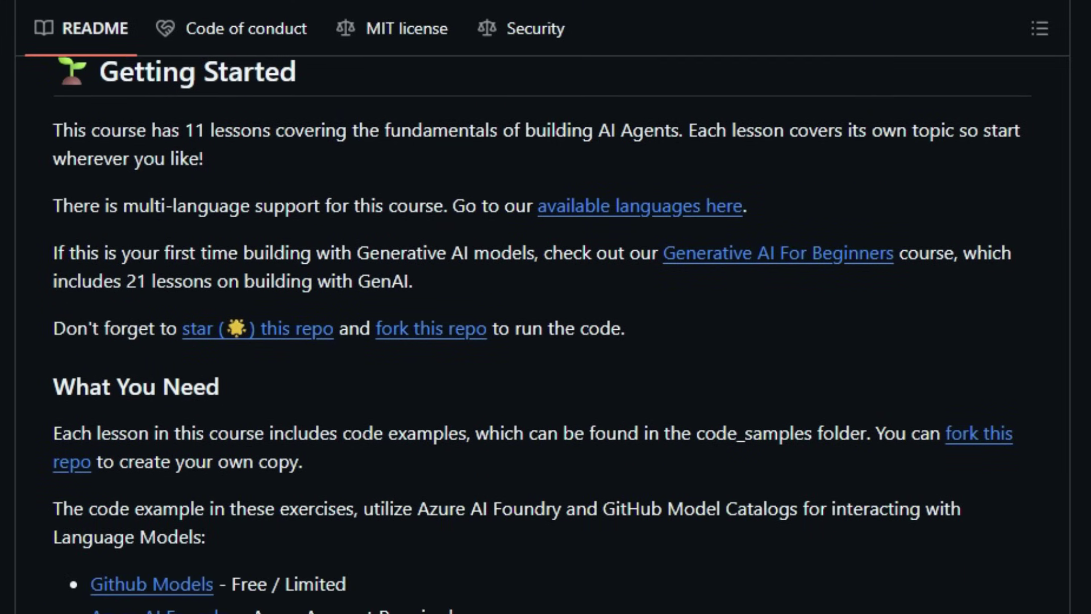
scroll(546, 341, down, 2)
scroll(546, 341, down, 1)
scroll(545, 341, down, 1)
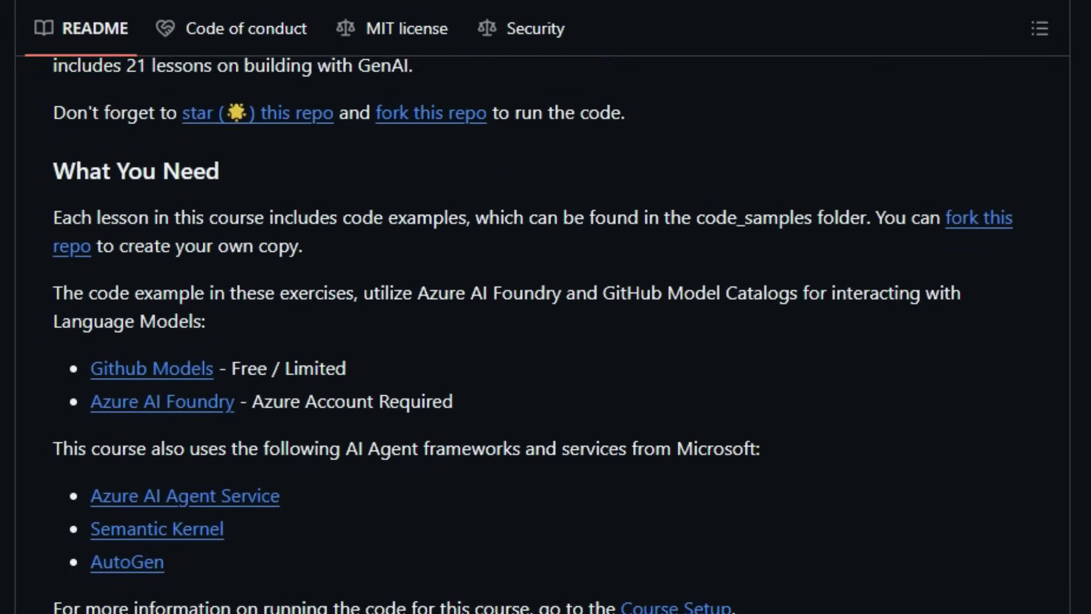
scroll(547, 341, down, 1)
scroll(546, 341, down, 3)
scroll(546, 341, down, 2)
scroll(546, 341, down, 1)
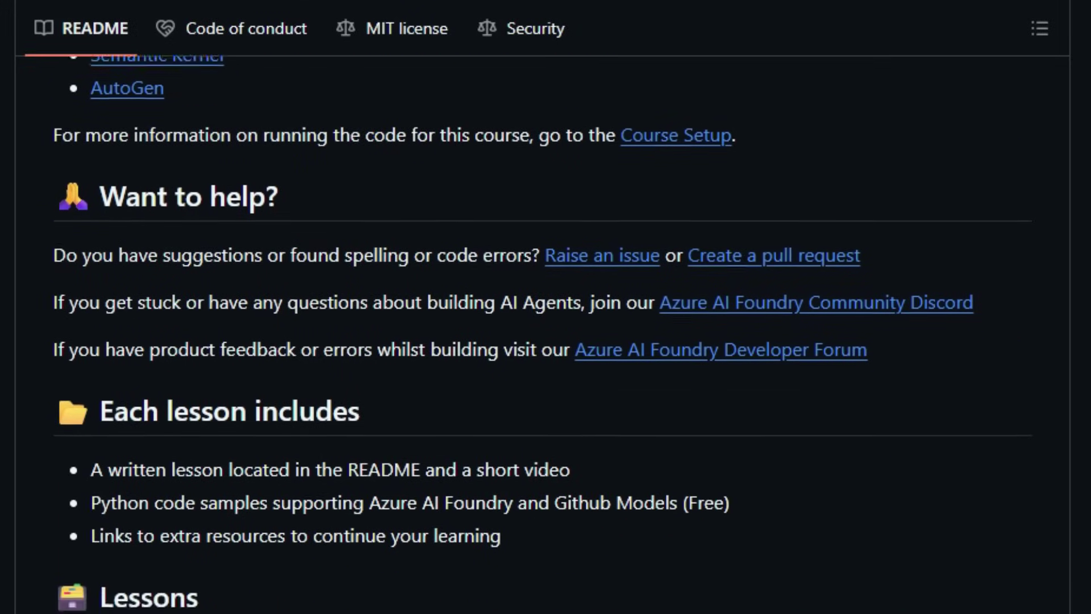
scroll(546, 341, down, 1)
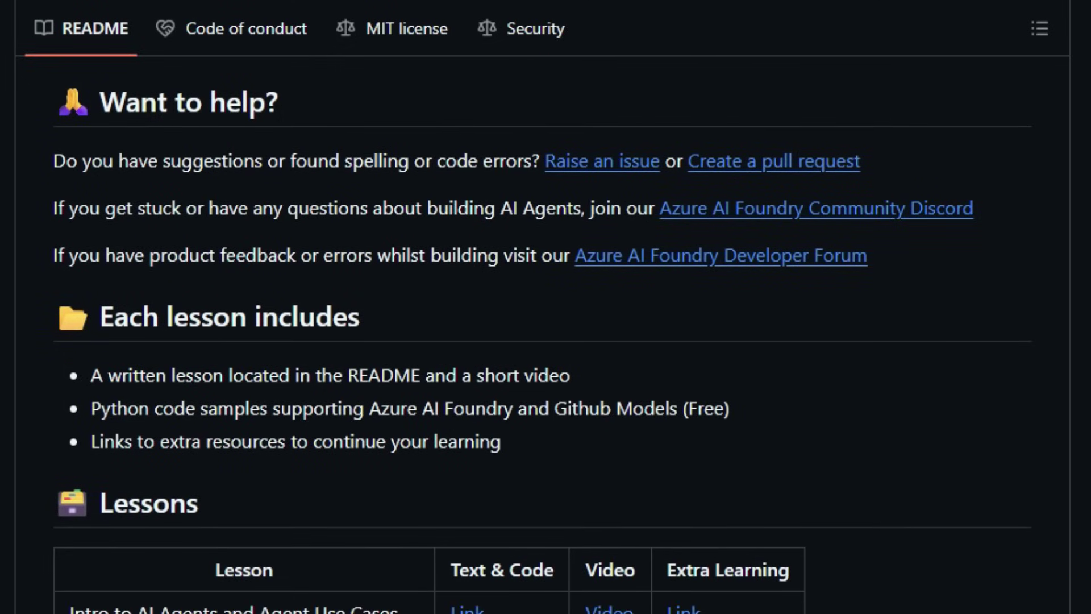
scroll(546, 341, down, 1)
scroll(545, 341, down, 2)
scroll(545, 342, down, 1)
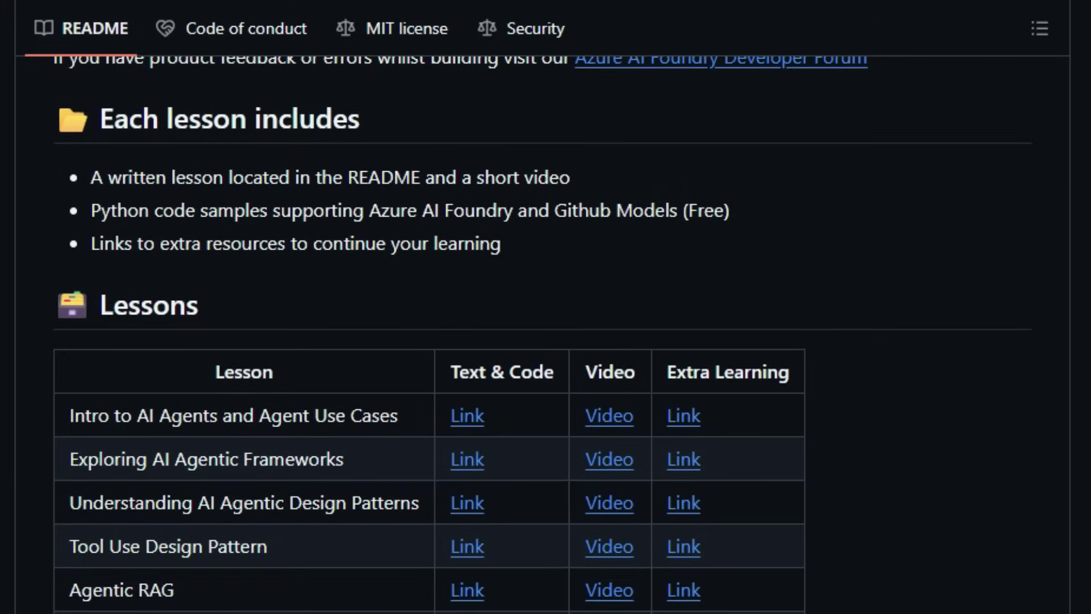
scroll(546, 341, down, 1)
scroll(546, 341, down, 1)
scroll(546, 341, down, 2)
scroll(546, 342, down, 1)
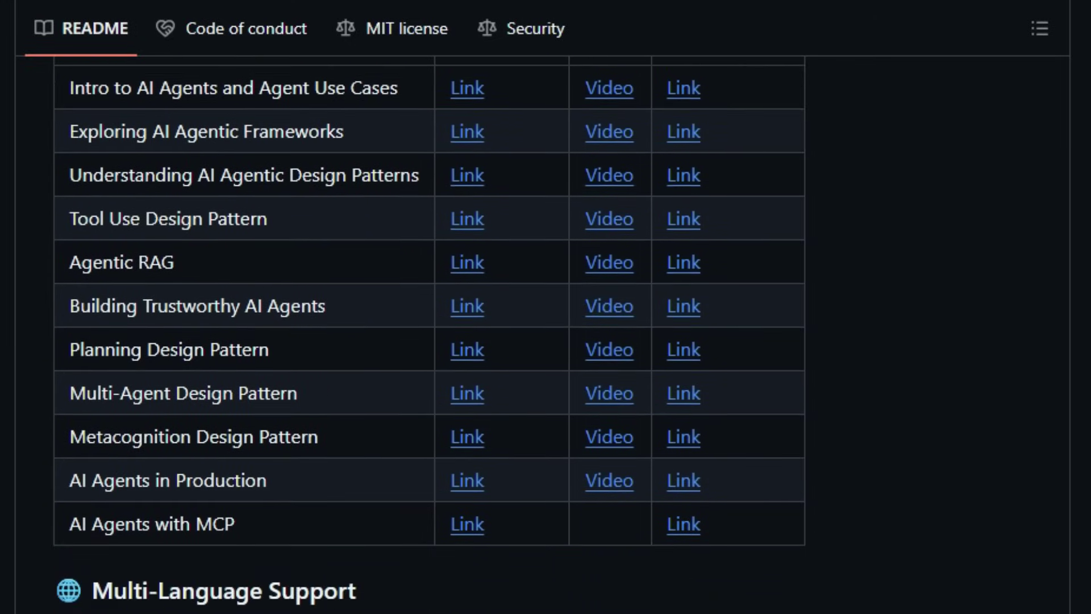
scroll(547, 341, down, 1)
scroll(546, 341, down, 1)
scroll(546, 342, down, 1)
scroll(547, 341, down, 1)
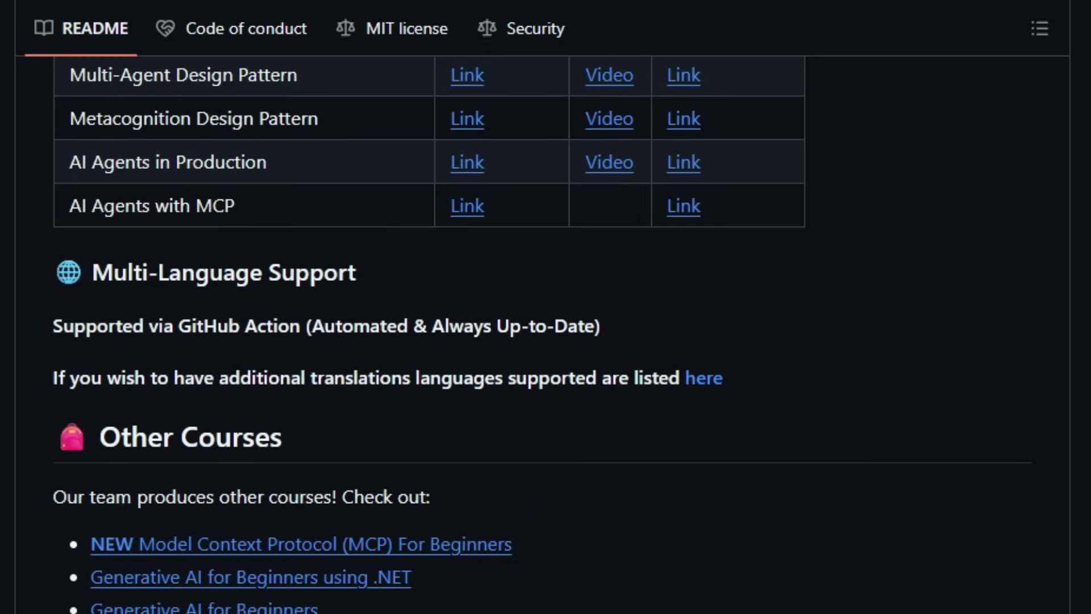
scroll(546, 341, down, 2)
scroll(545, 341, down, 1)
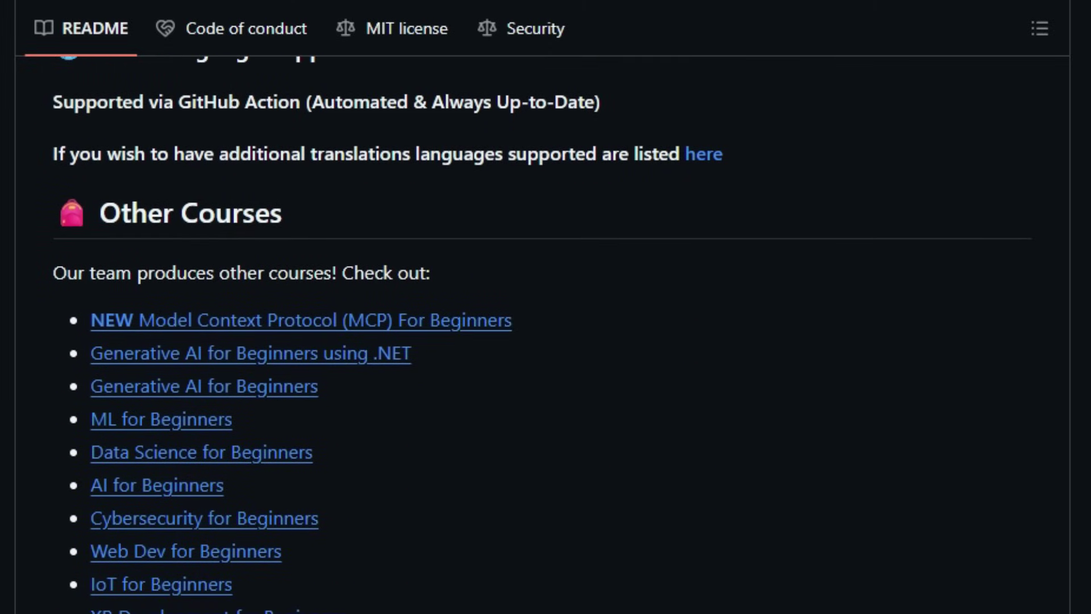
scroll(546, 341, down, 1)
scroll(546, 341, down, 1)
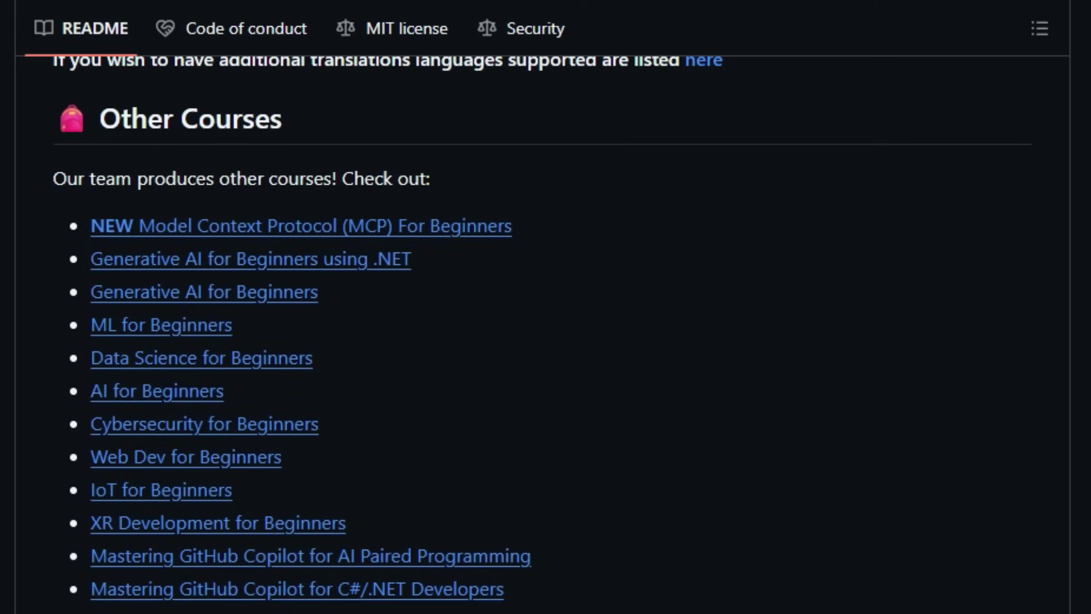
scroll(547, 341, down, 1)
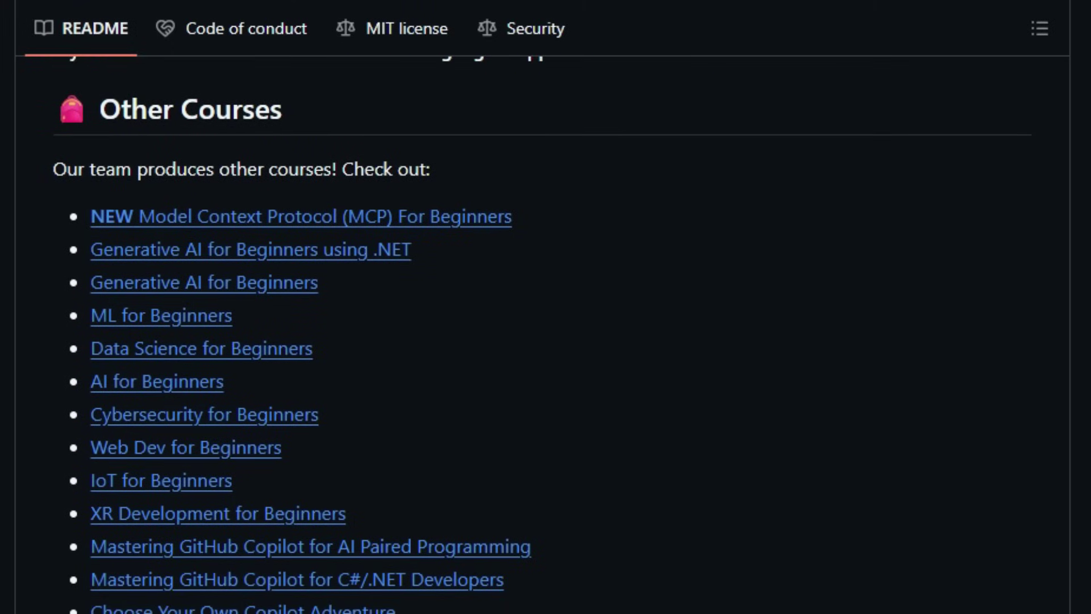
scroll(546, 341, down, 2)
scroll(546, 341, down, 1)
scroll(546, 342, down, 2)
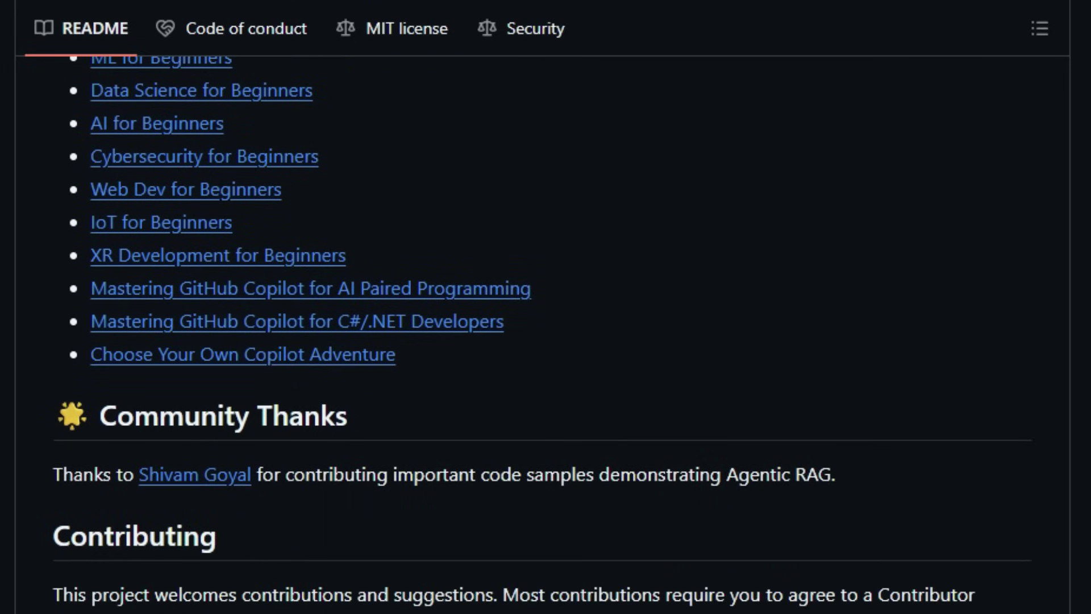
scroll(546, 341, down, 1)
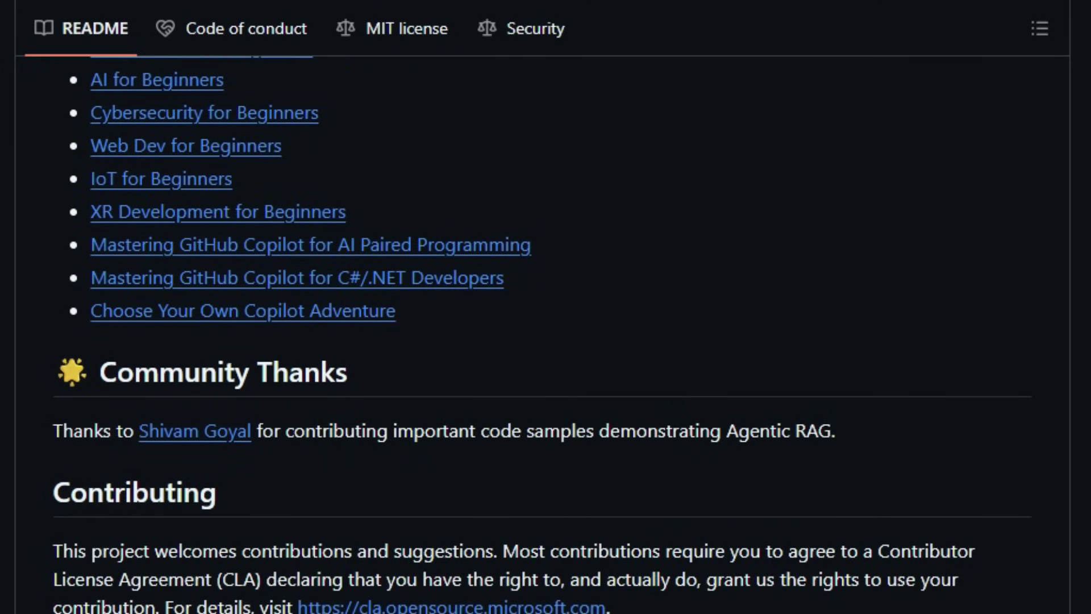
scroll(545, 341, down, 1)
scroll(546, 341, down, 1)
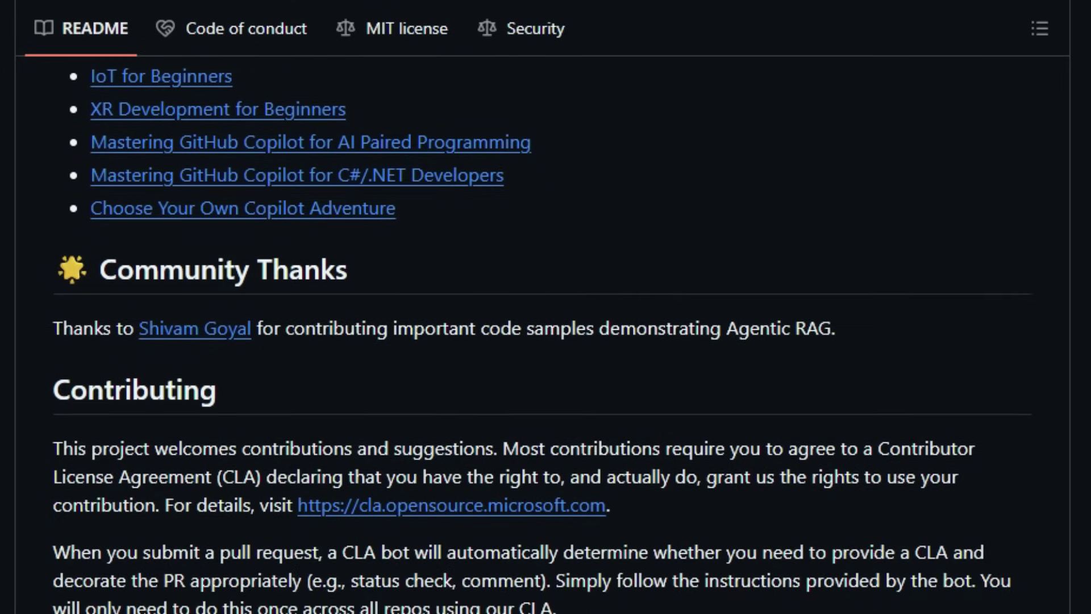
scroll(546, 341, down, 1)
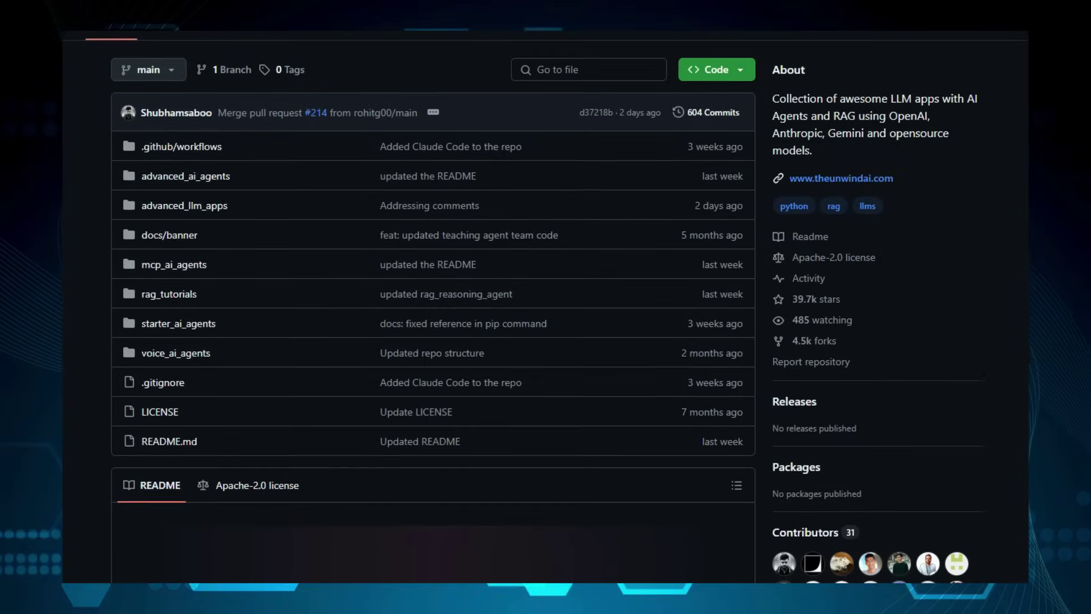
scroll(426, 342, down, 3)
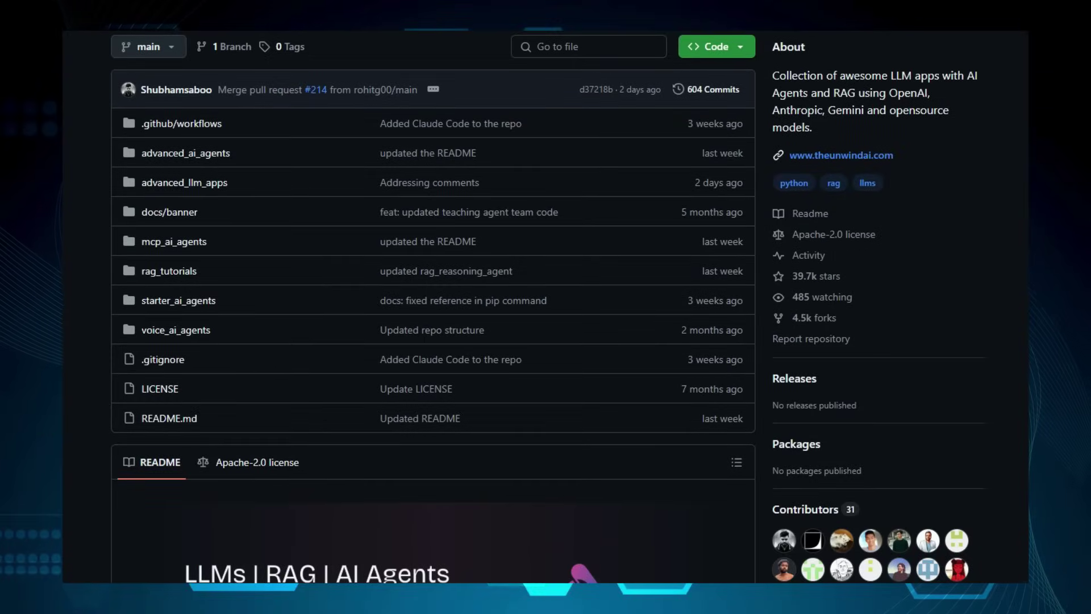
scroll(427, 340, down, 3)
scroll(427, 341, down, 3)
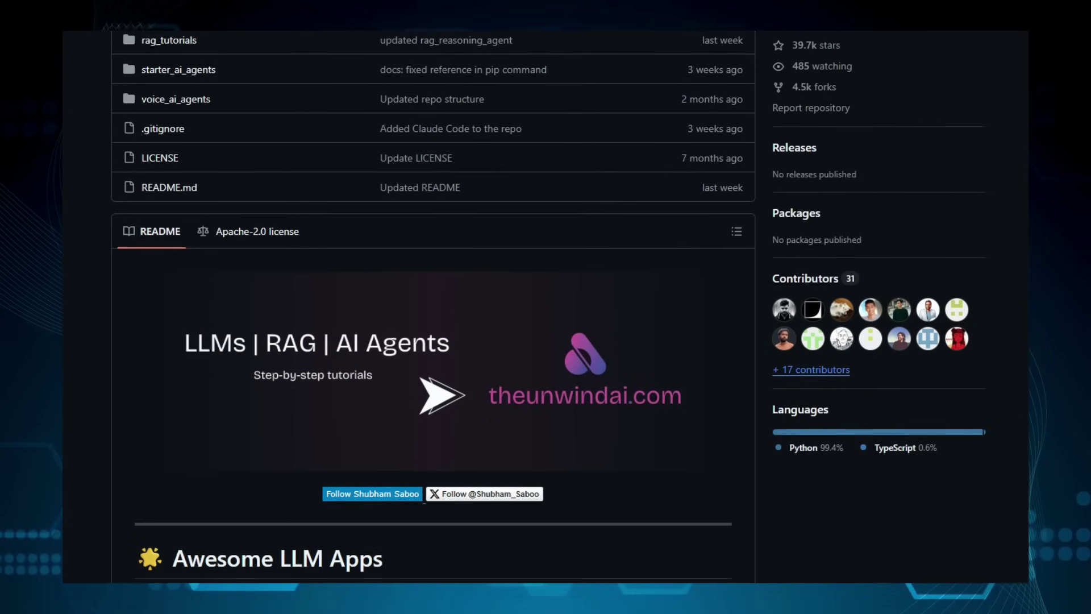
scroll(426, 341, down, 2)
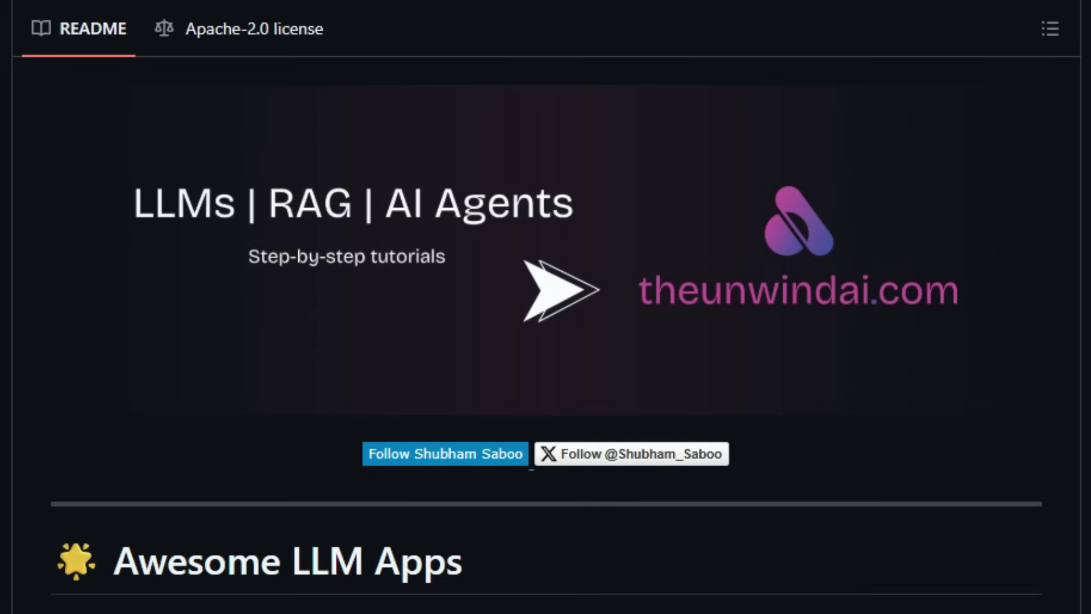
scroll(546, 341, down, 4)
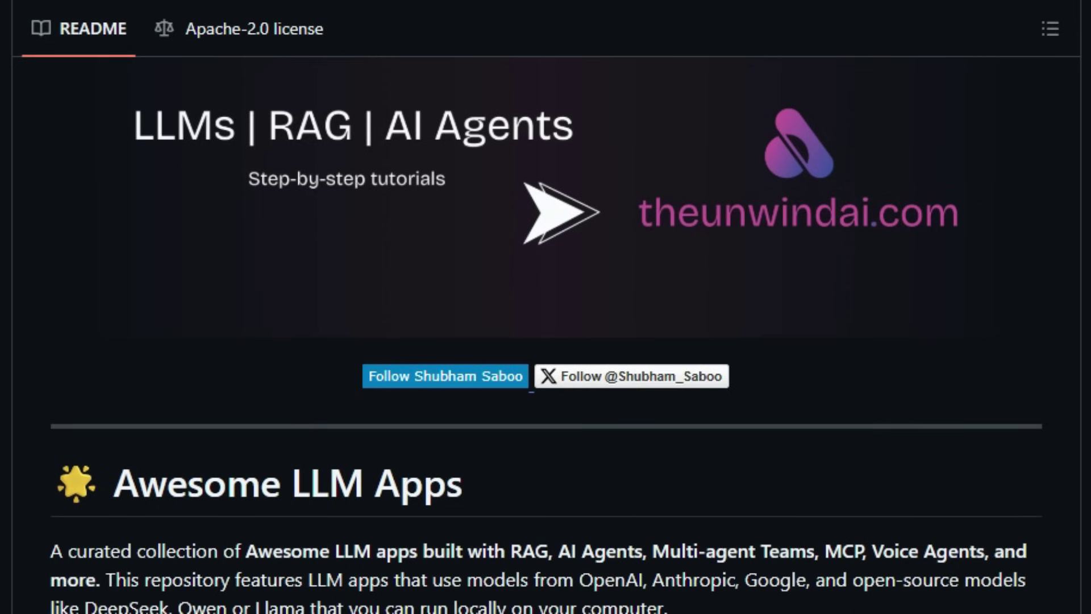
scroll(545, 341, down, 2)
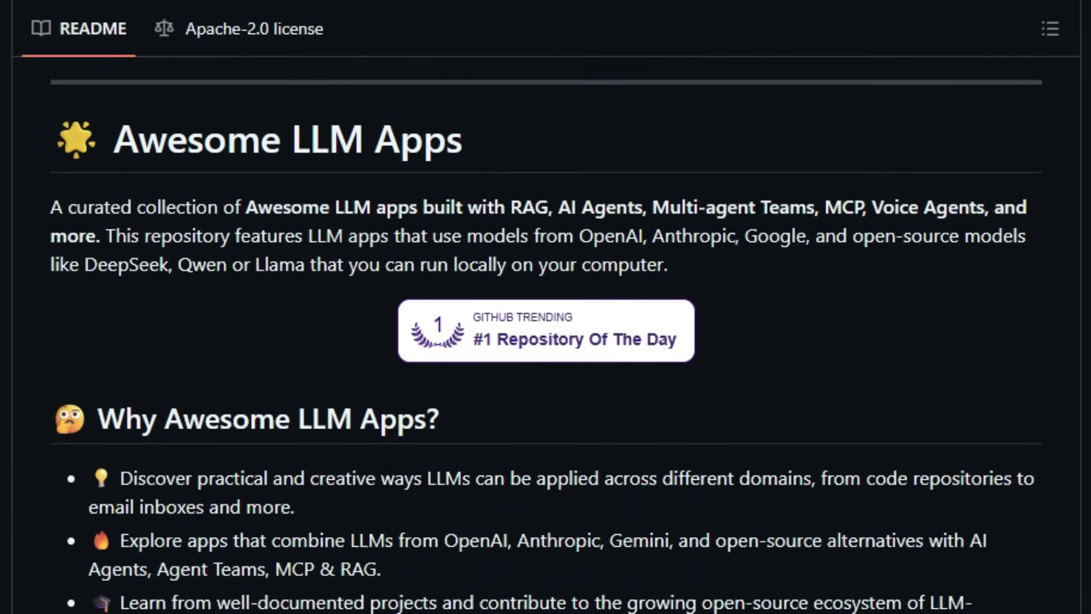
scroll(546, 341, down, 2)
scroll(546, 341, down, 1)
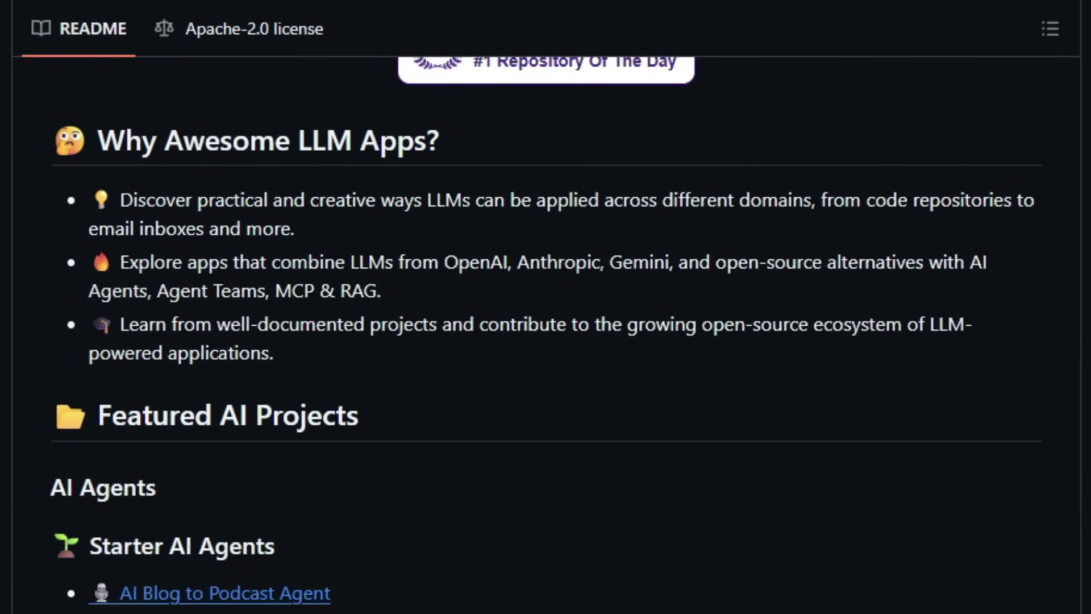
scroll(545, 342, down, 1)
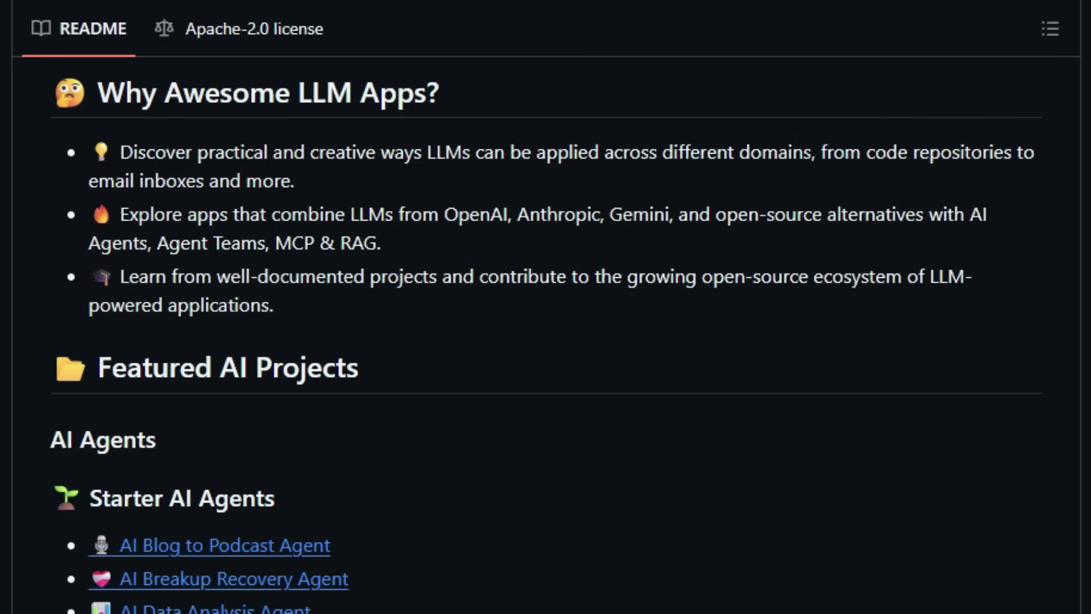
scroll(546, 341, down, 2)
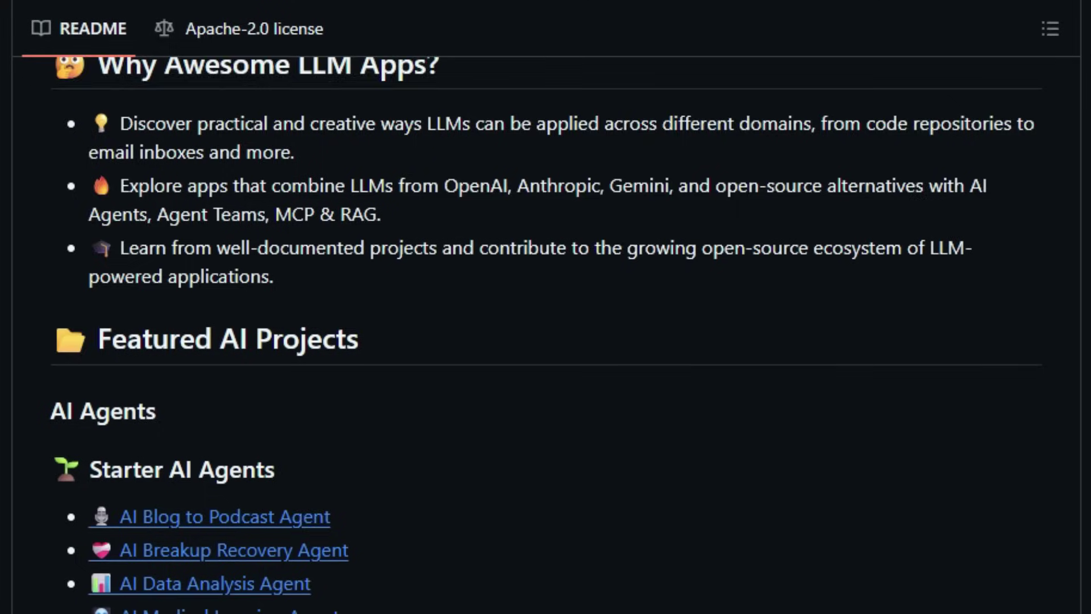
scroll(546, 341, down, 2)
scroll(546, 341, down, 3)
scroll(546, 341, down, 2)
scroll(546, 342, down, 2)
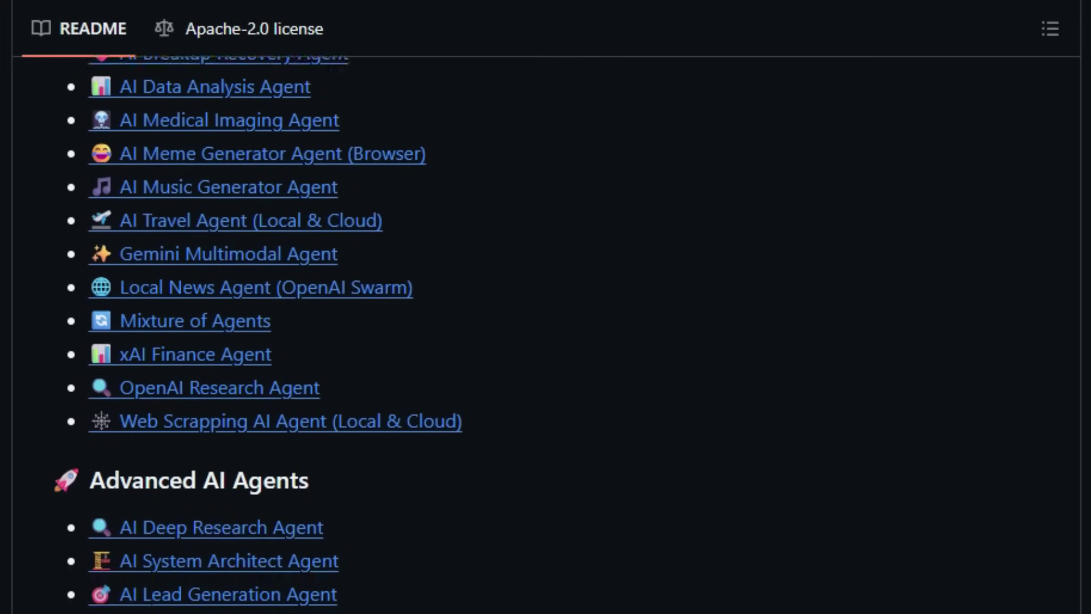
scroll(545, 342, down, 2)
scroll(546, 342, down, 1)
scroll(546, 341, down, 2)
scroll(546, 341, down, 1)
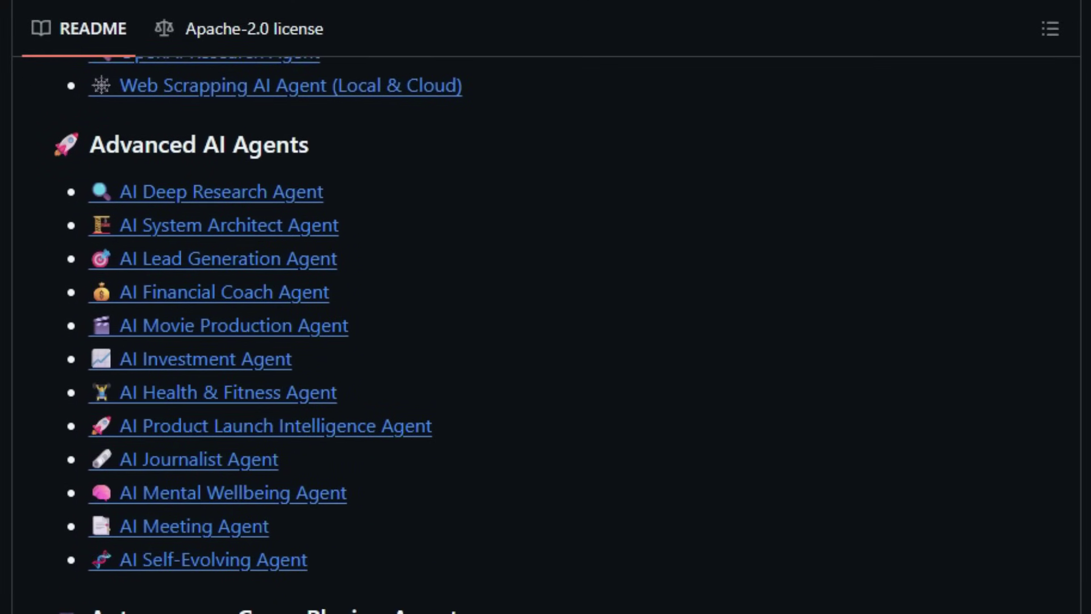
scroll(546, 341, down, 1)
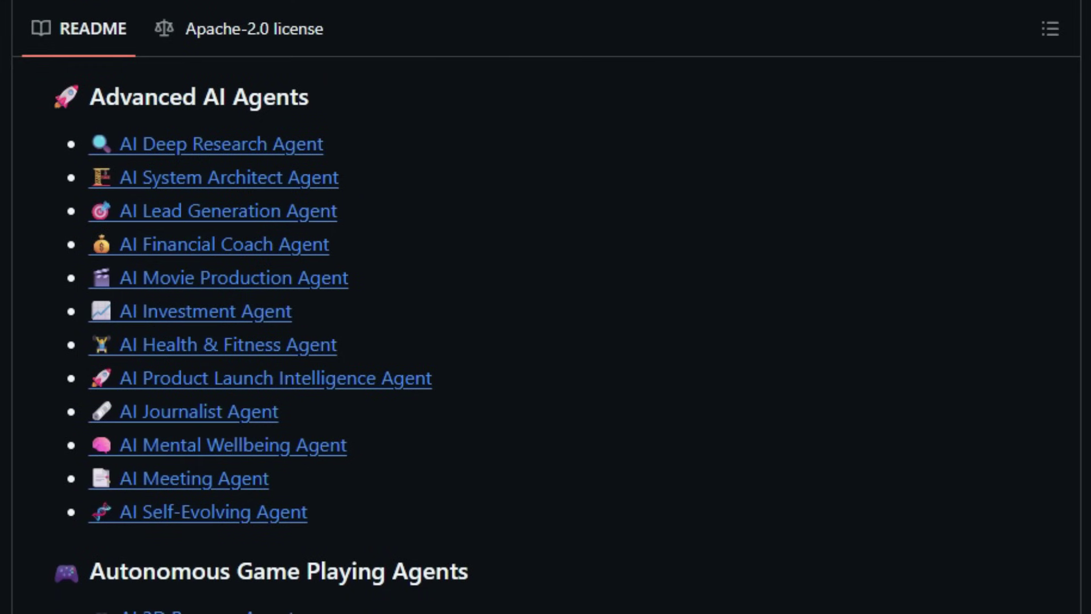
scroll(546, 341, down, 2)
scroll(546, 342, down, 1)
scroll(545, 341, down, 2)
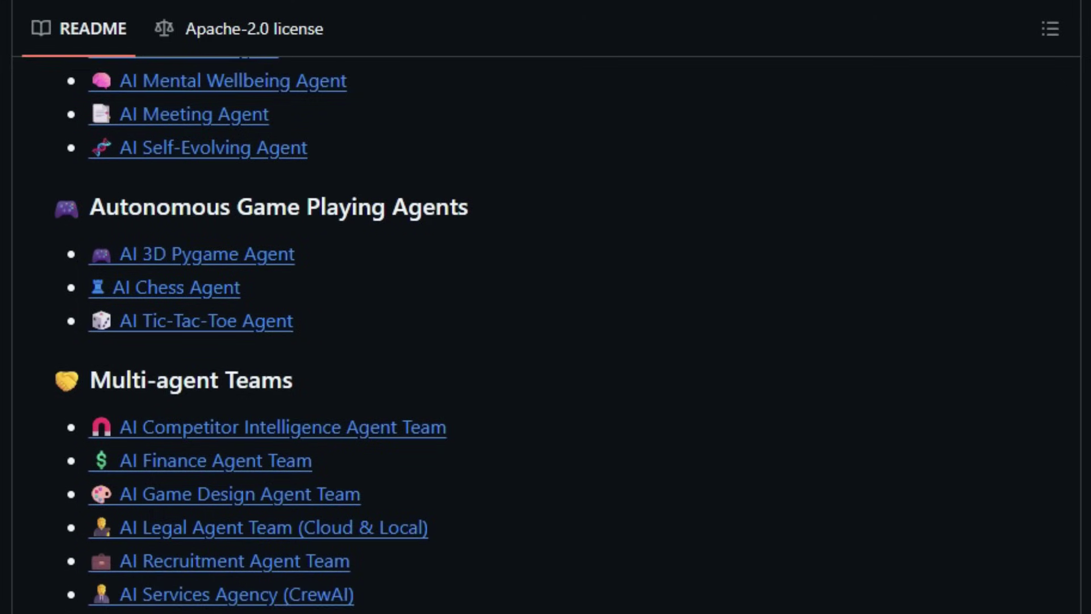
scroll(545, 342, down, 1)
scroll(547, 342, down, 2)
scroll(546, 341, down, 1)
scroll(545, 340, down, 1)
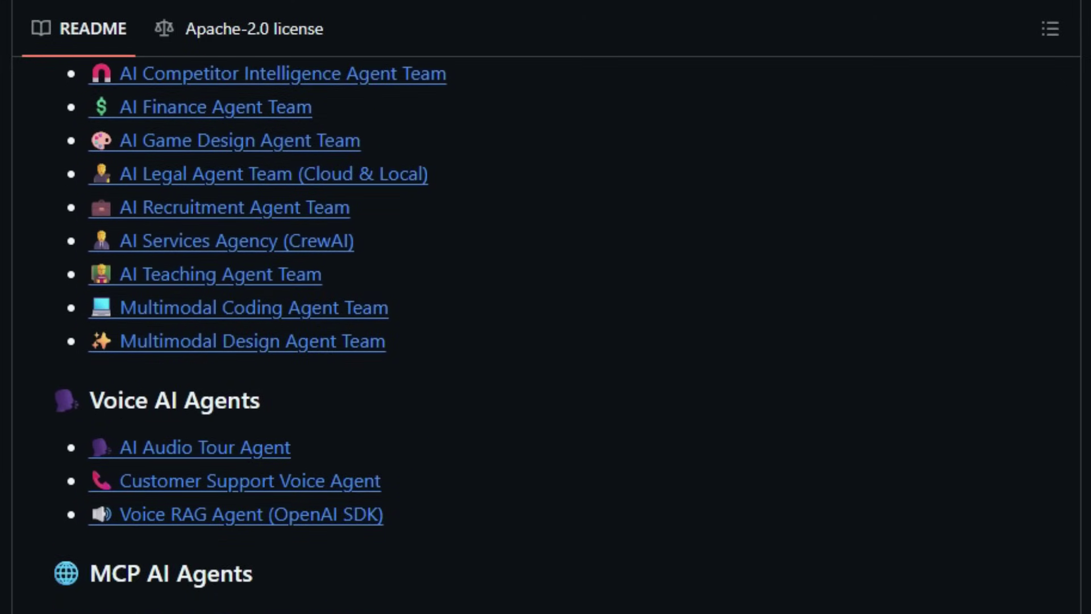
scroll(546, 341, down, 2)
scroll(545, 341, down, 2)
scroll(546, 341, down, 1)
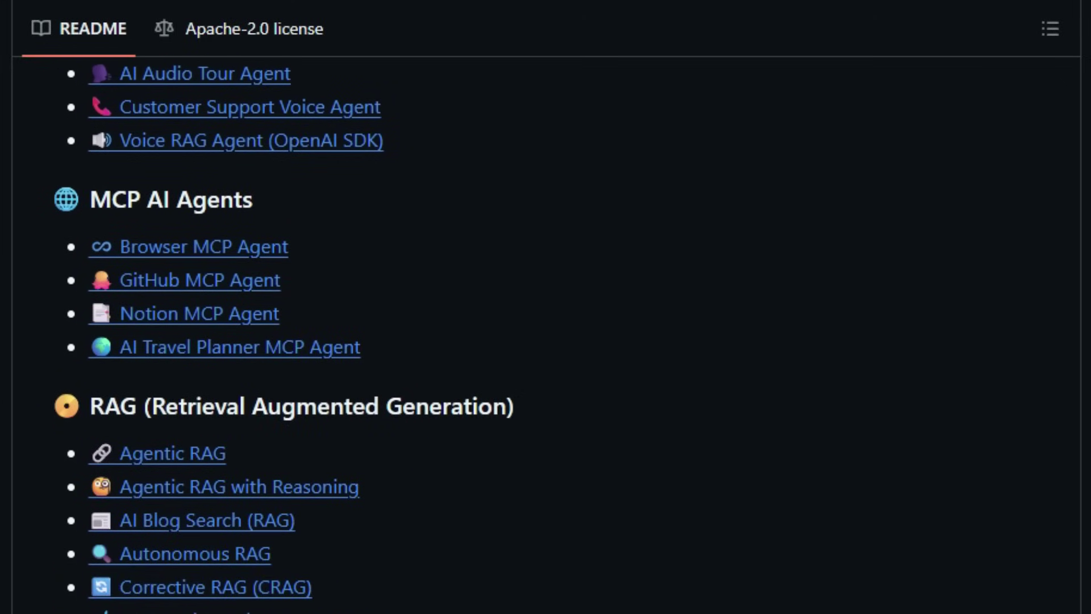
scroll(546, 342, down, 1)
scroll(546, 341, down, 1)
scroll(546, 341, down, 2)
scroll(545, 342, down, 1)
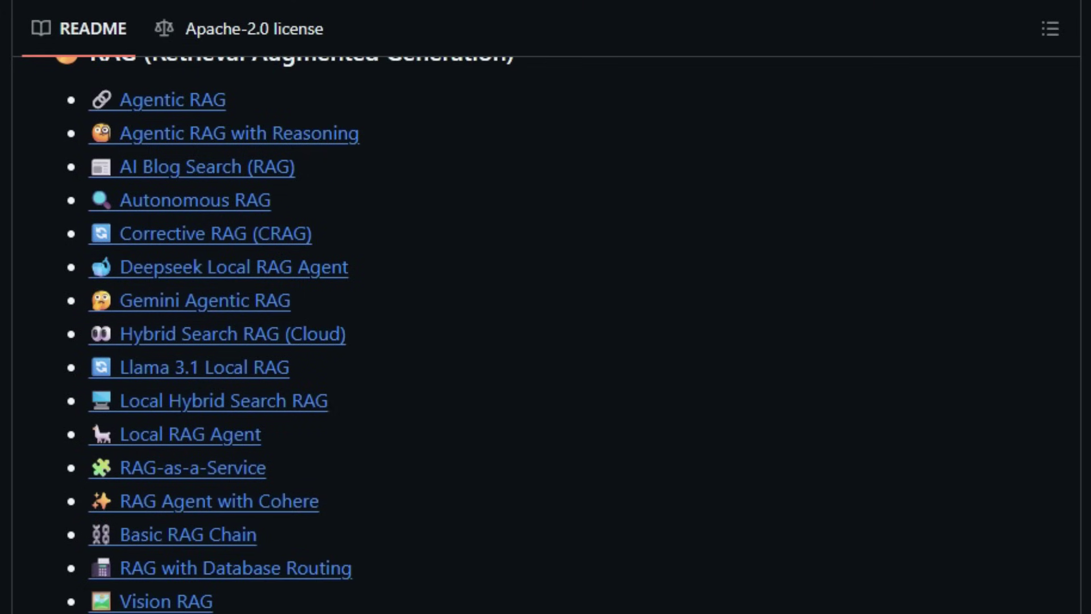
scroll(546, 341, down, 1)
scroll(546, 341, down, 1)
scroll(546, 341, down, 1)
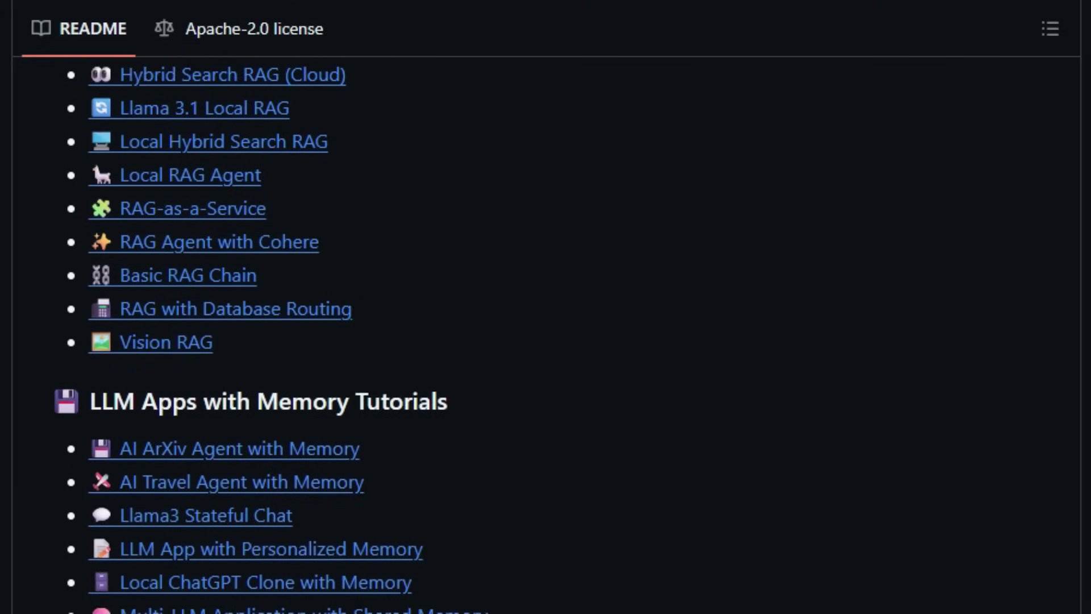
scroll(546, 341, down, 1)
scroll(546, 341, down, 1)
scroll(545, 341, down, 1)
scroll(546, 341, down, 1)
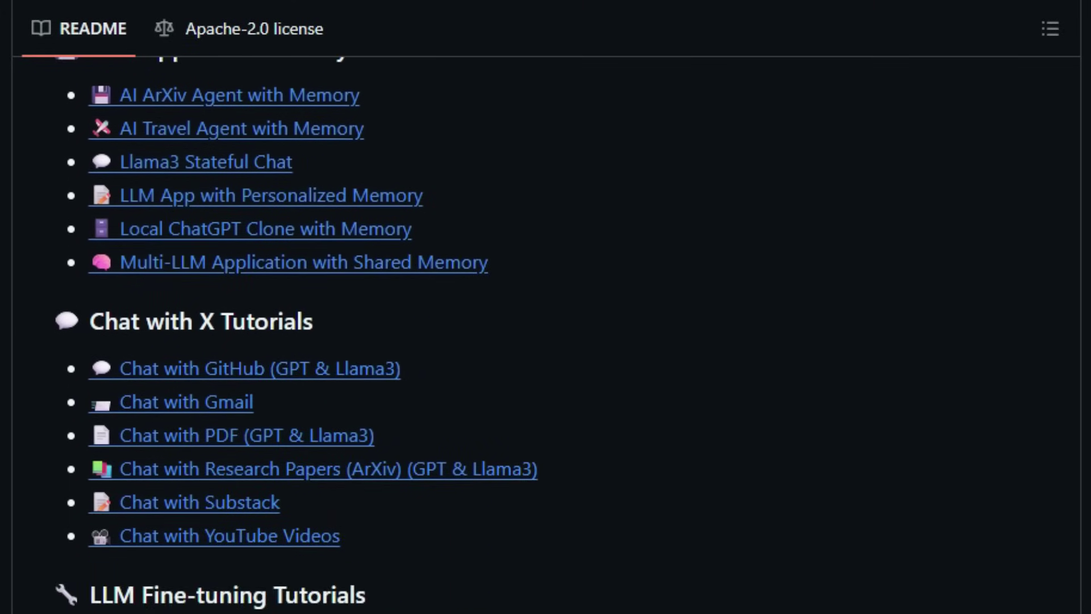
scroll(546, 341, down, 1)
scroll(546, 342, down, 1)
scroll(546, 341, down, 1)
scroll(545, 341, down, 1)
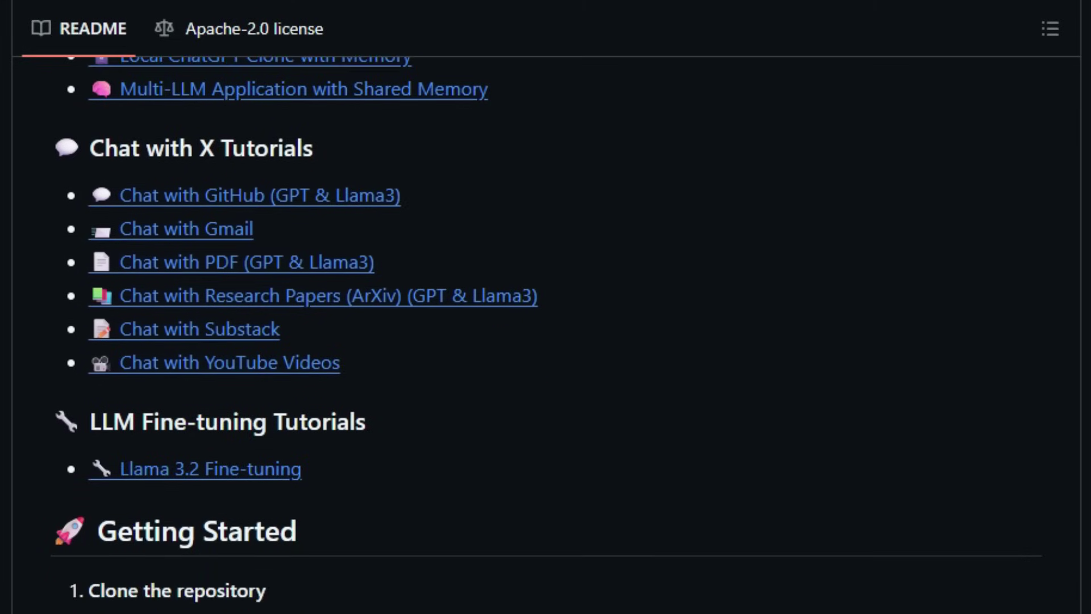
scroll(546, 341, down, 1)
scroll(546, 342, down, 1)
scroll(546, 342, down, 1)
scroll(545, 341, down, 1)
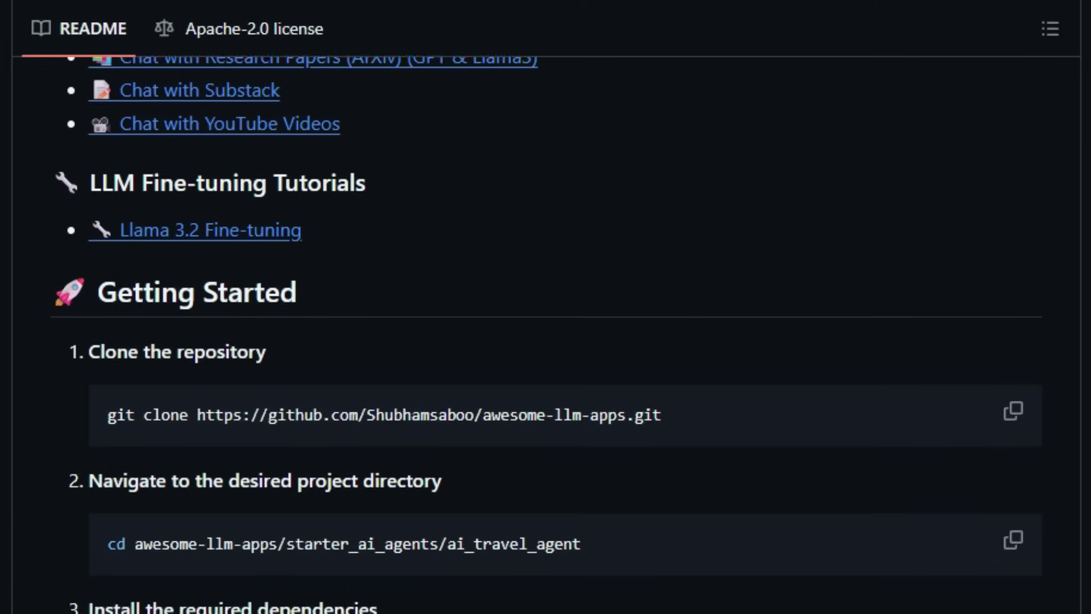
scroll(546, 342, down, 1)
scroll(546, 341, down, 1)
scroll(546, 341, down, 1)
scroll(545, 341, down, 1)
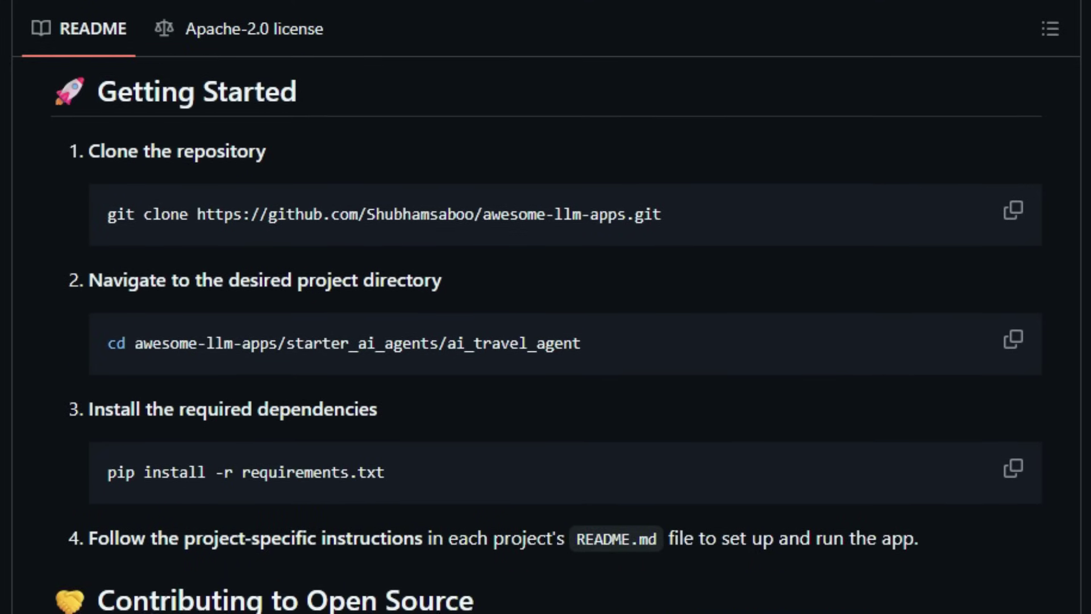
scroll(546, 341, down, 1)
scroll(546, 342, down, 1)
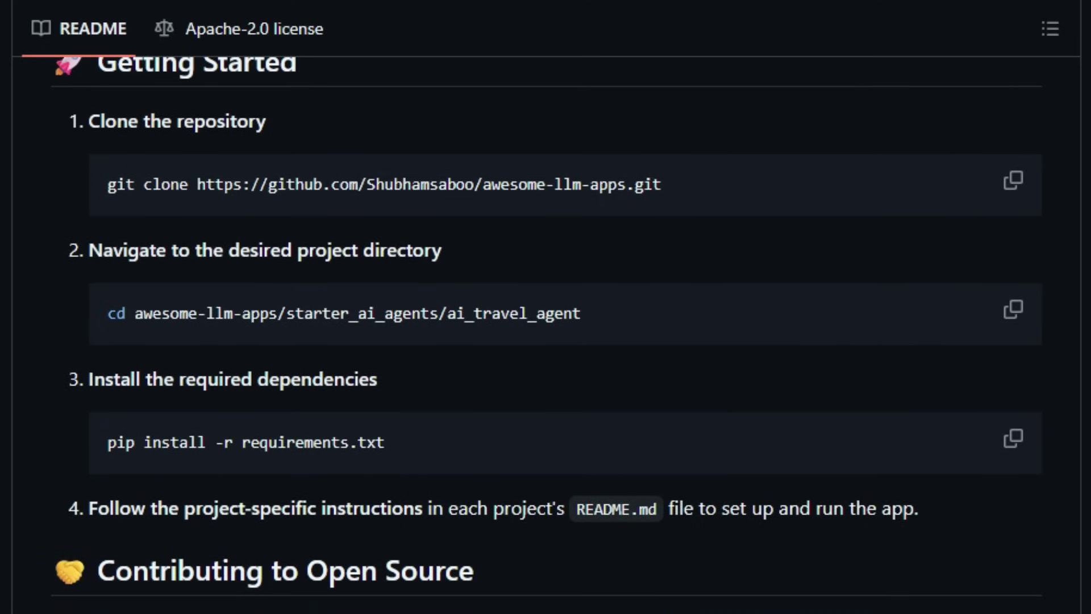
scroll(546, 342, down, 1)
scroll(546, 340, down, 1)
scroll(545, 341, down, 1)
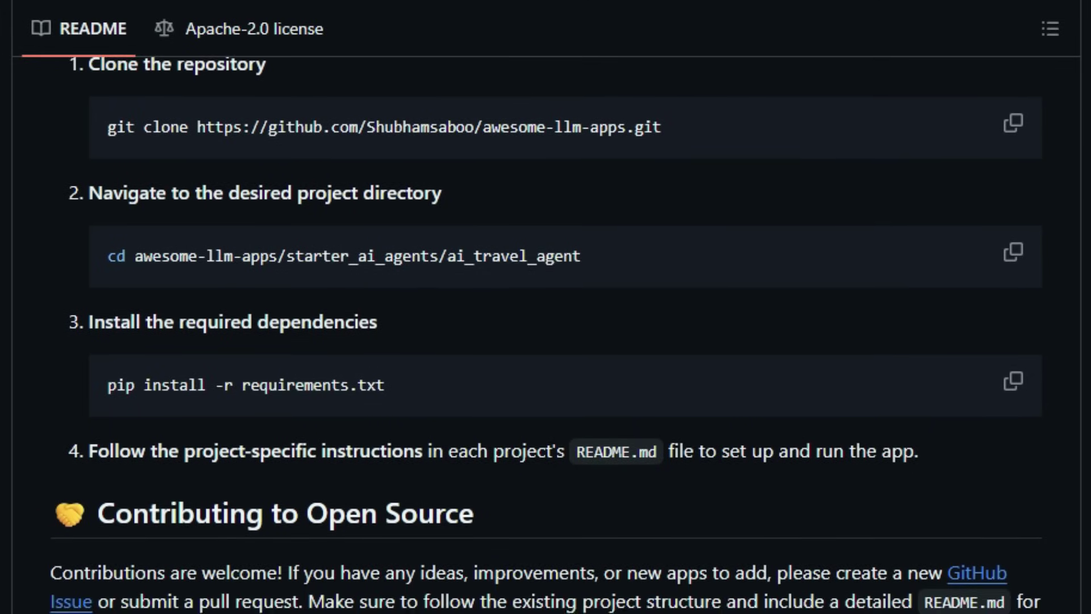
scroll(546, 341, down, 1)
scroll(546, 341, down, 1)
scroll(546, 341, down, 1)
scroll(545, 341, down, 1)
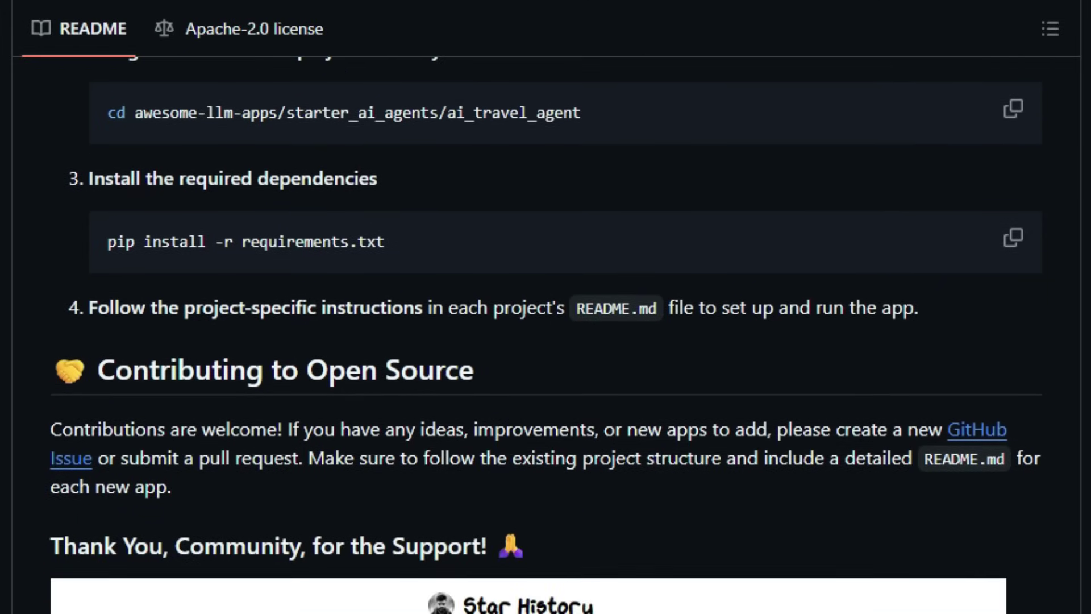
scroll(546, 342, down, 1)
scroll(547, 341, down, 1)
scroll(546, 341, down, 1)
scroll(546, 341, down, 1)
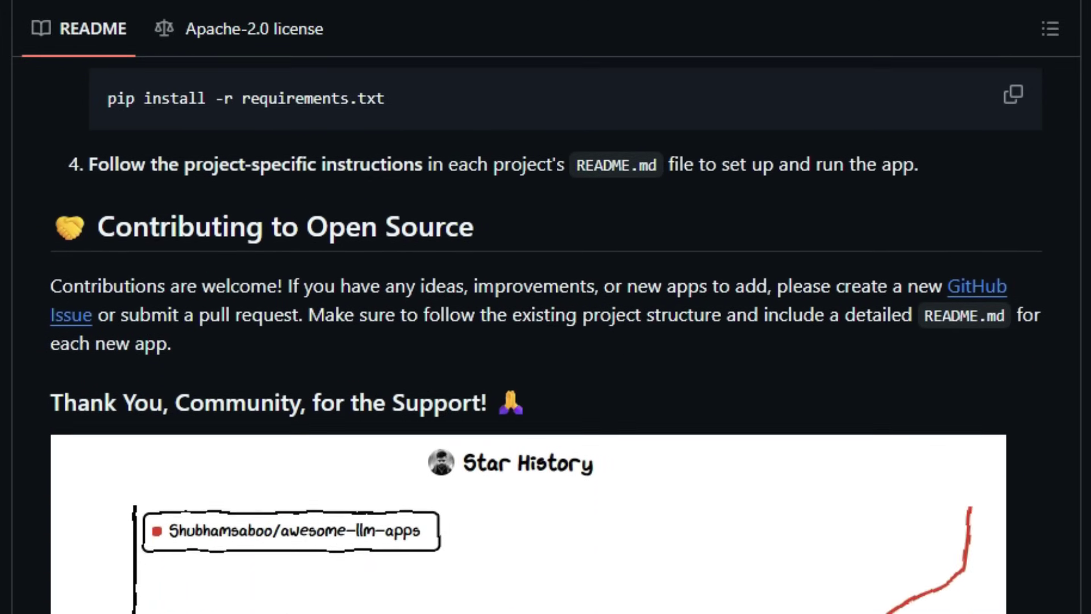
scroll(546, 341, down, 1)
scroll(546, 341, down, 1)
scroll(546, 341, down, 1)
scroll(546, 341, down, 1)
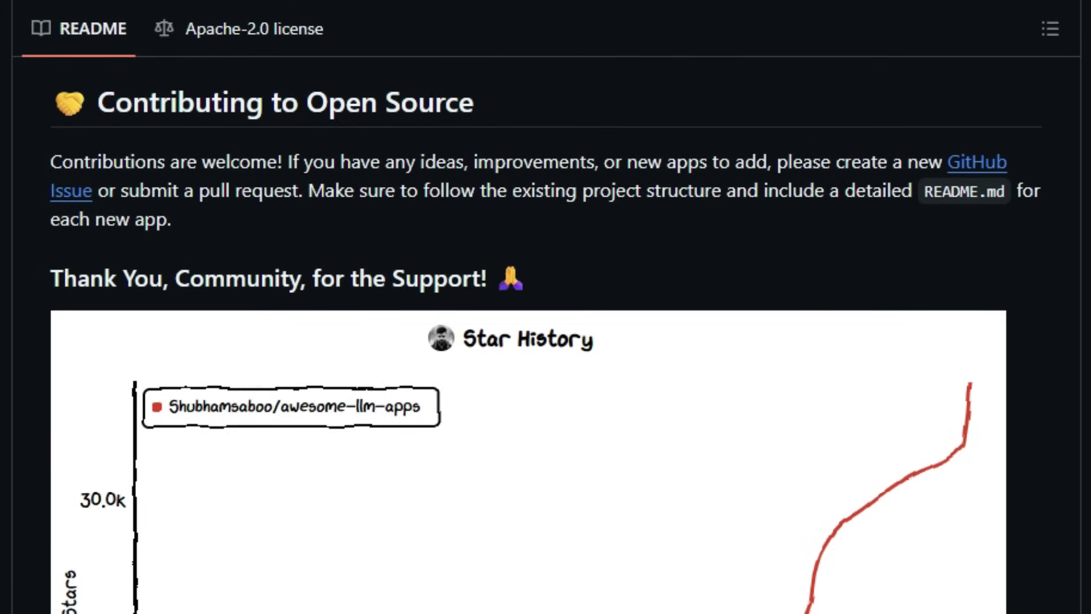
scroll(545, 341, down, 1)
scroll(545, 341, down, 1)
scroll(545, 341, down, 1)
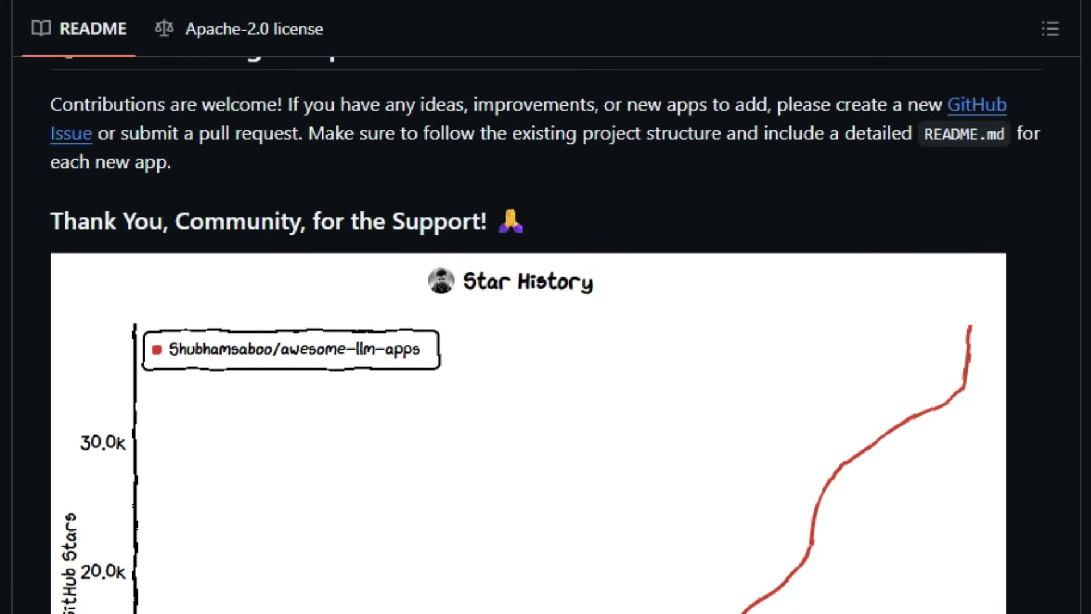
scroll(546, 341, down, 1)
scroll(546, 341, down, 1)
scroll(546, 342, down, 1)
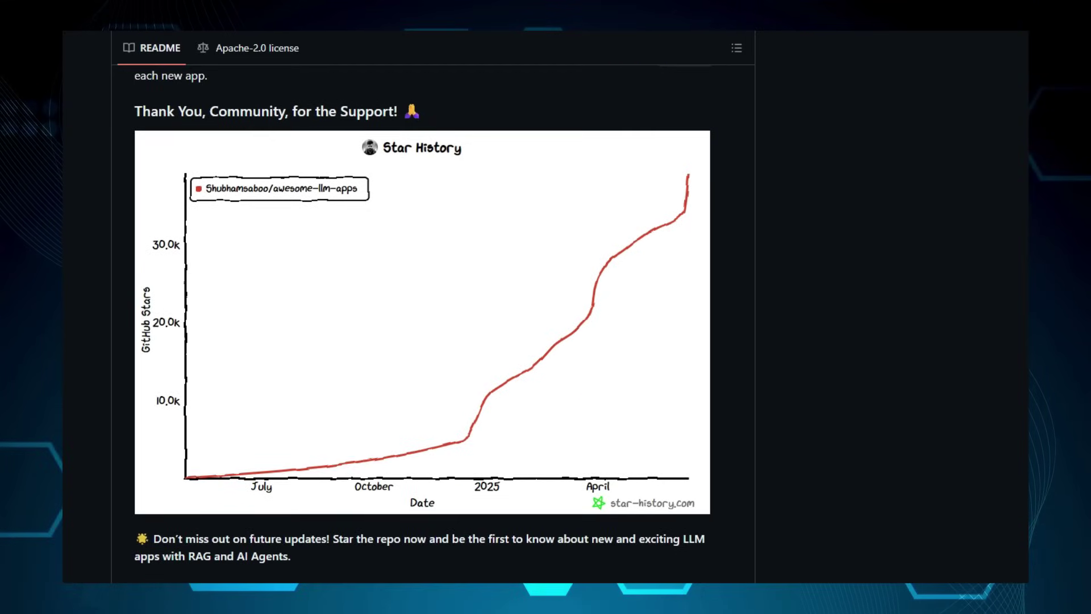
scroll(546, 341, down, 1)
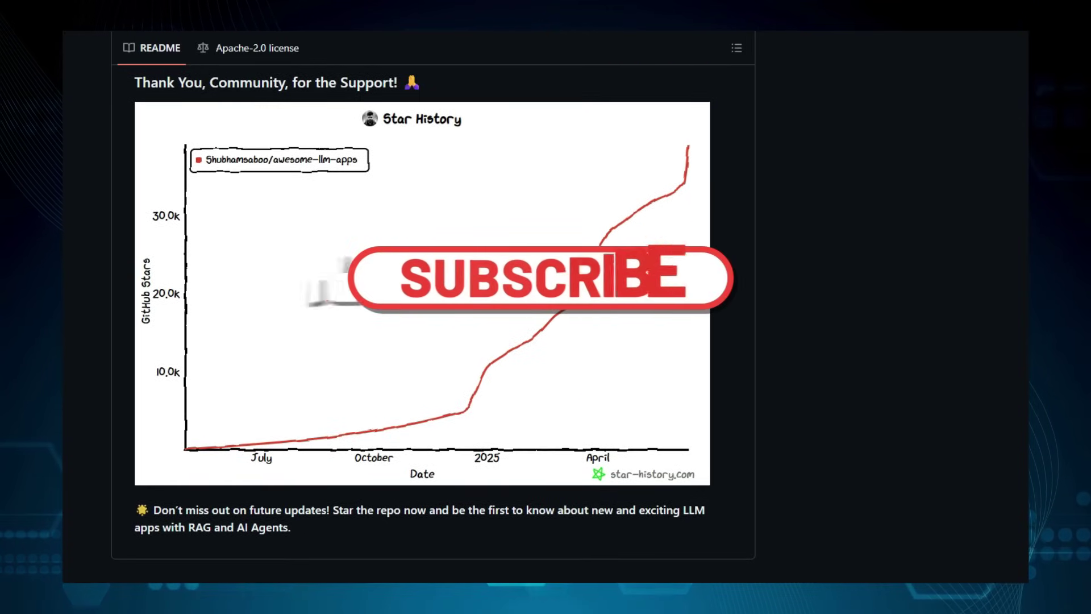